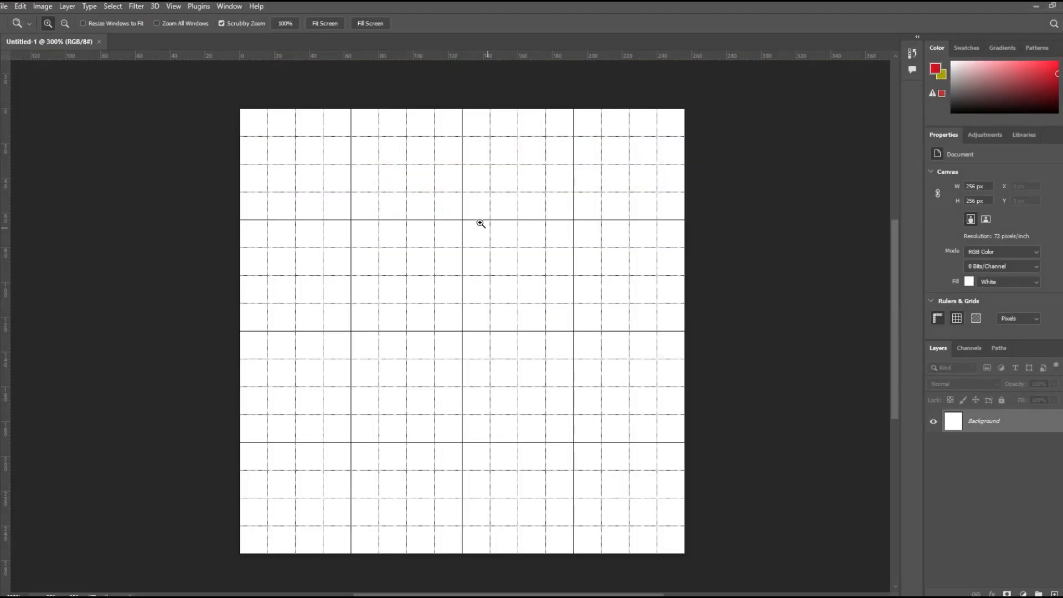
- Create a new 256 x 256 pixel RGB document at 96.012 pixels/inch with a white background
click(3, 7)
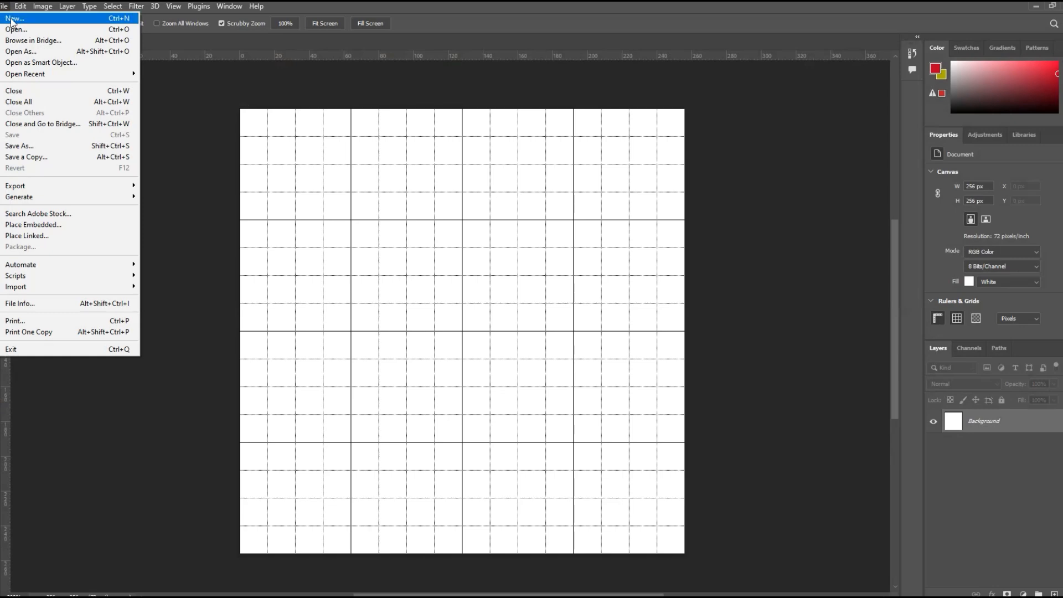
click(13, 19)
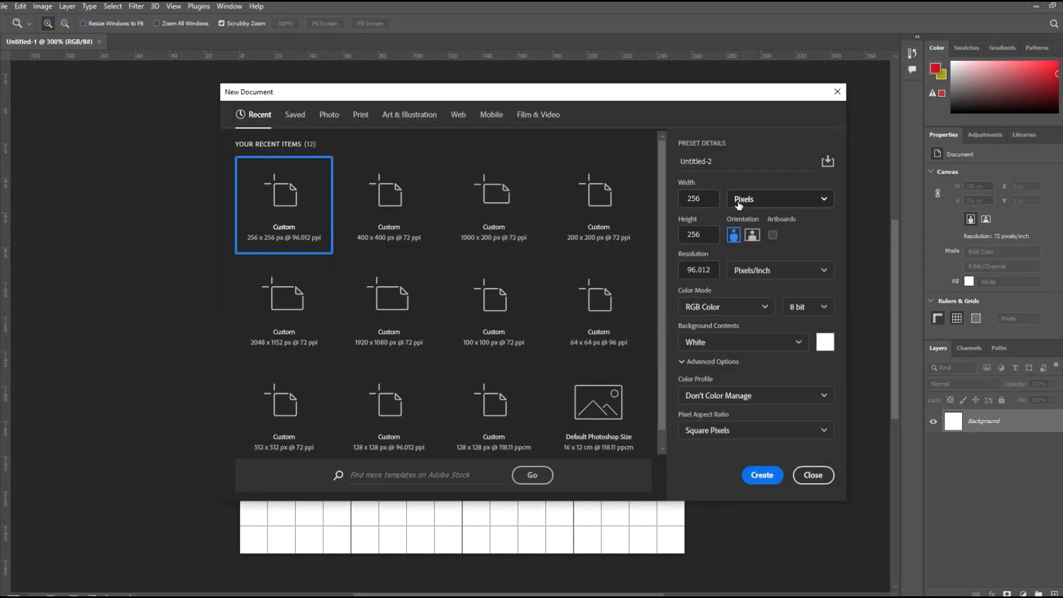
click(812, 210)
click(777, 222)
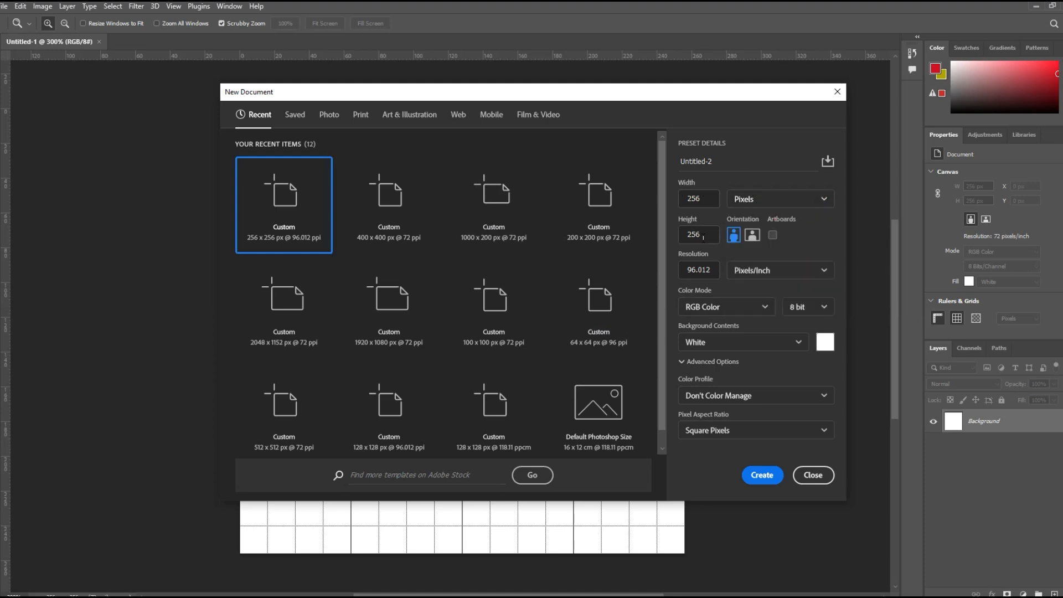
click(707, 200)
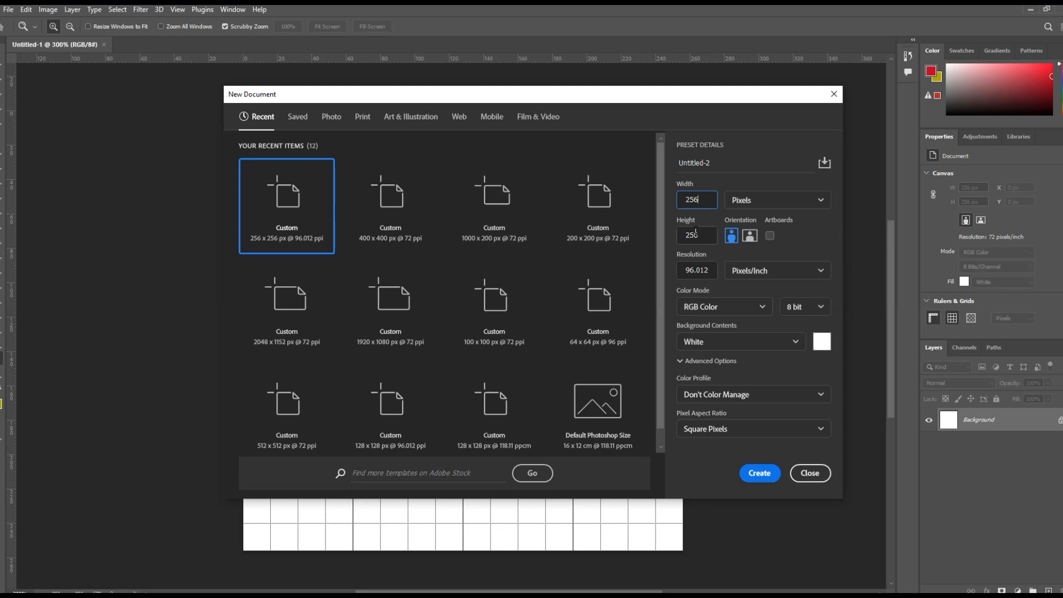
double_click(700, 200)
click(703, 202)
click(692, 201)
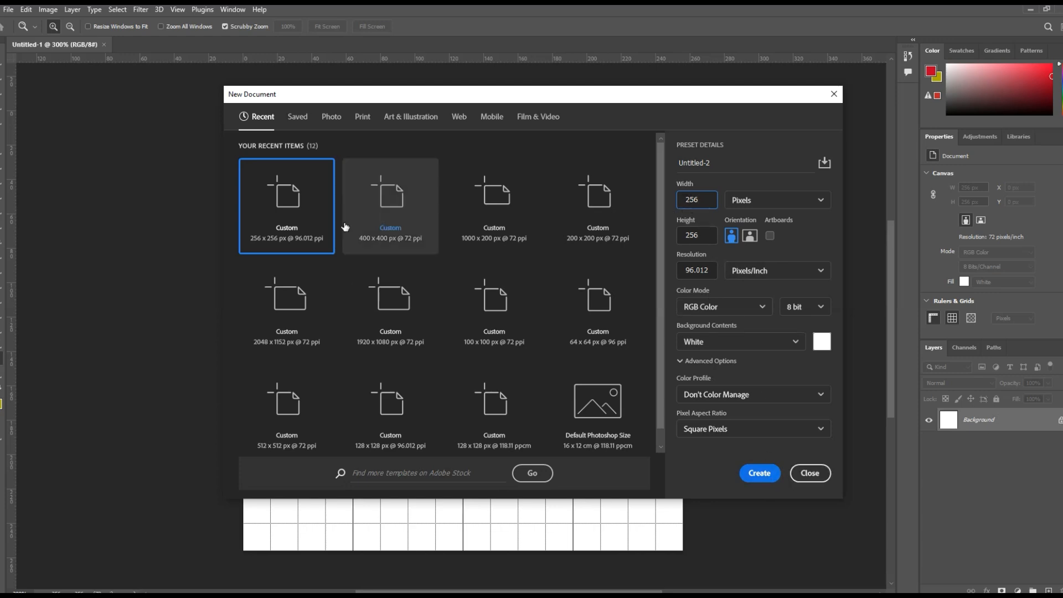
click(761, 471)
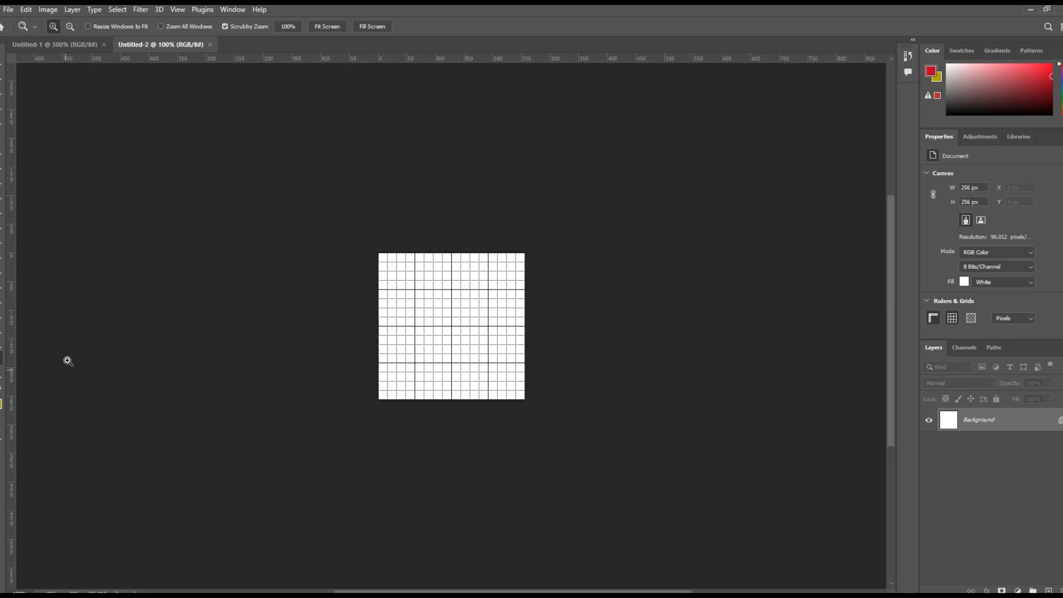
- Paint a rough red oval outline inside the first large grid cell with the Brush tool and mark its outer edges with dabs
click(553, 310)
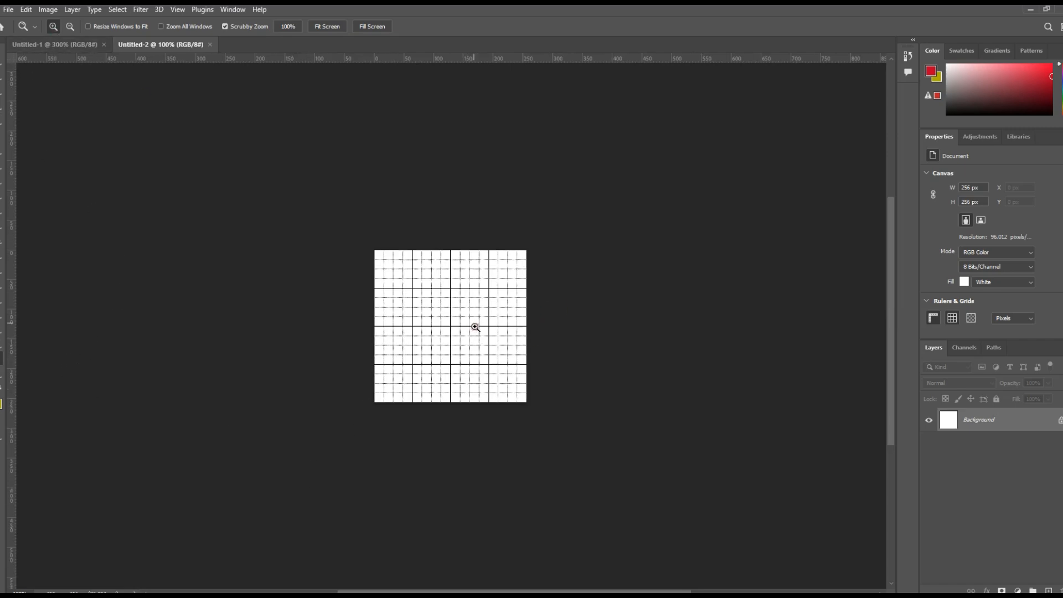
click(475, 326)
click(417, 308)
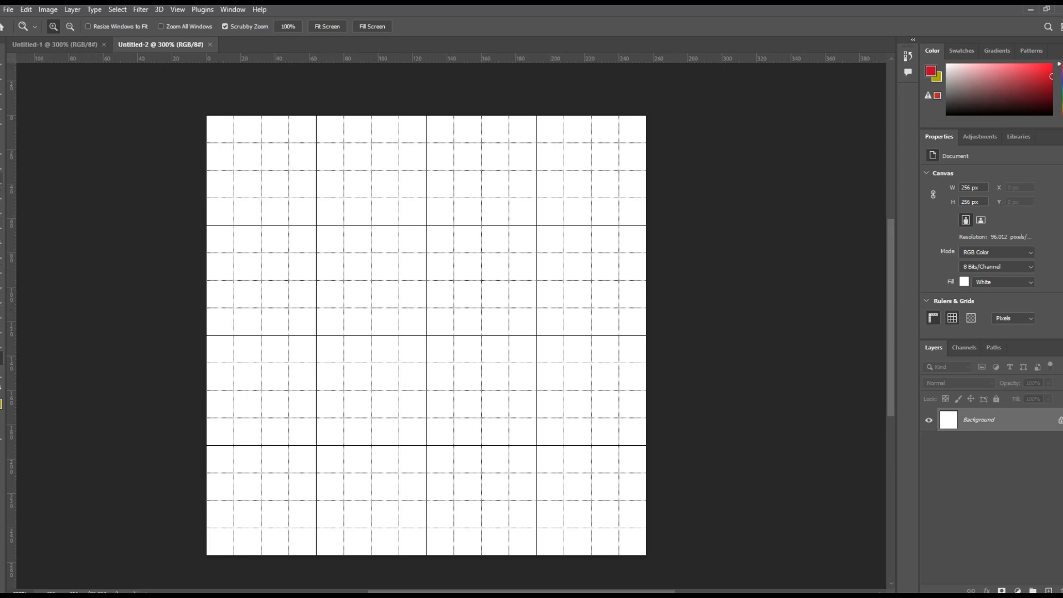
key(b)
mouse_move(261, 206)
mouse_down()
mouse_move(229, 178)
mouse_move(263, 126)
mouse_move(267, 216)
mouse_up()
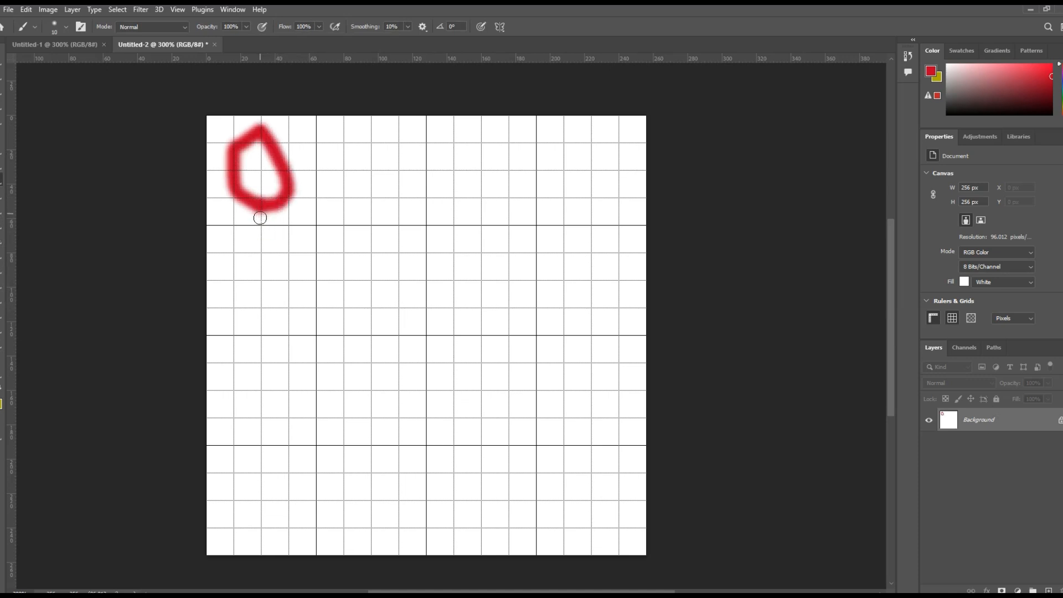
click(258, 212)
click(286, 172)
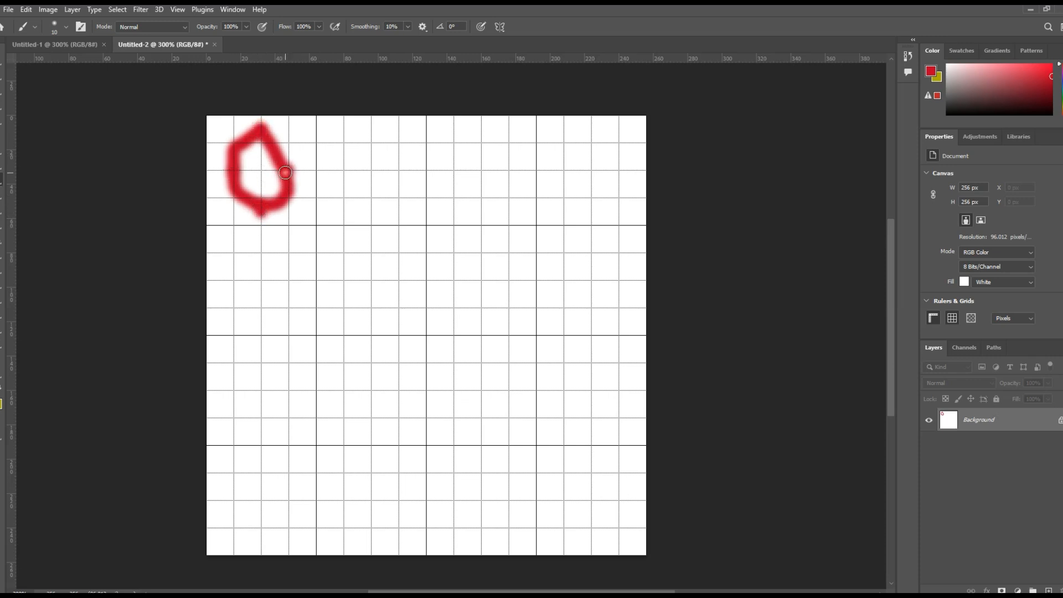
click(229, 170)
- Place four red brush dots in a diamond pattern in each of the second and third large cells of the grid's first row
click(343, 168)
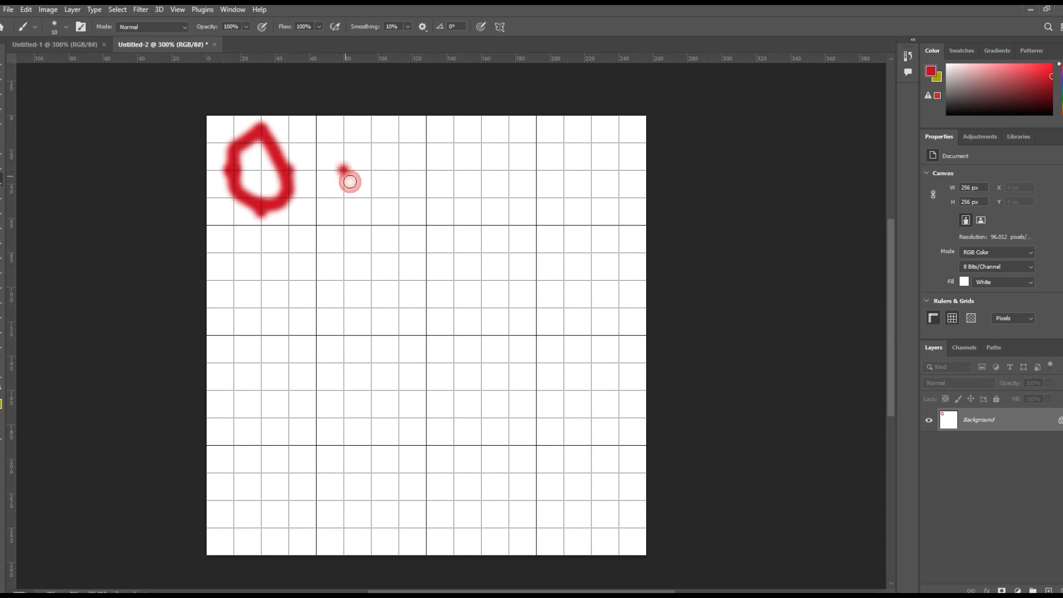
click(371, 205)
click(398, 170)
click(371, 131)
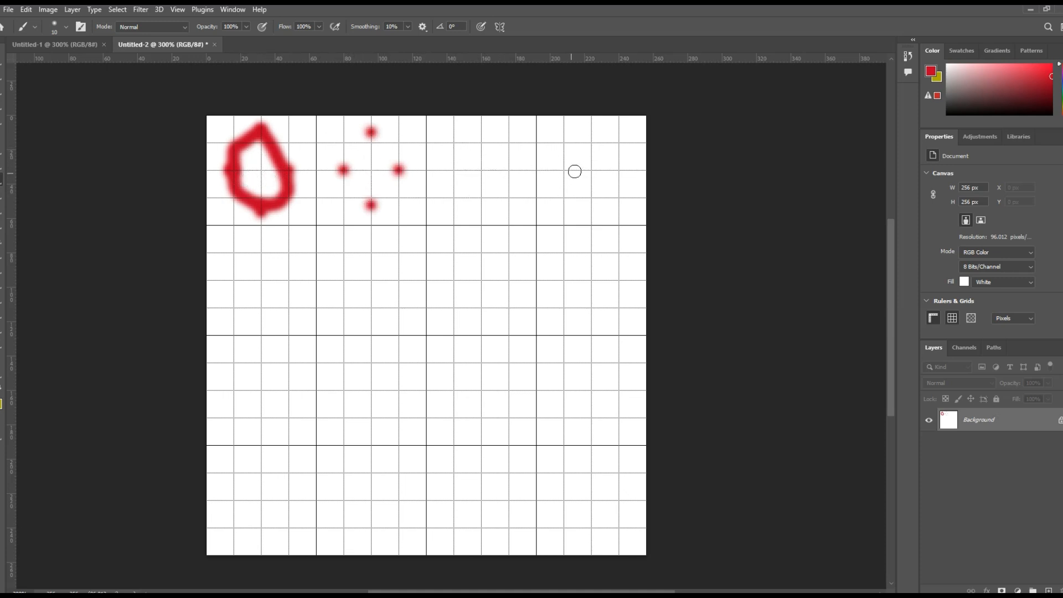
click(453, 215)
click(425, 184)
click(481, 183)
click(447, 157)
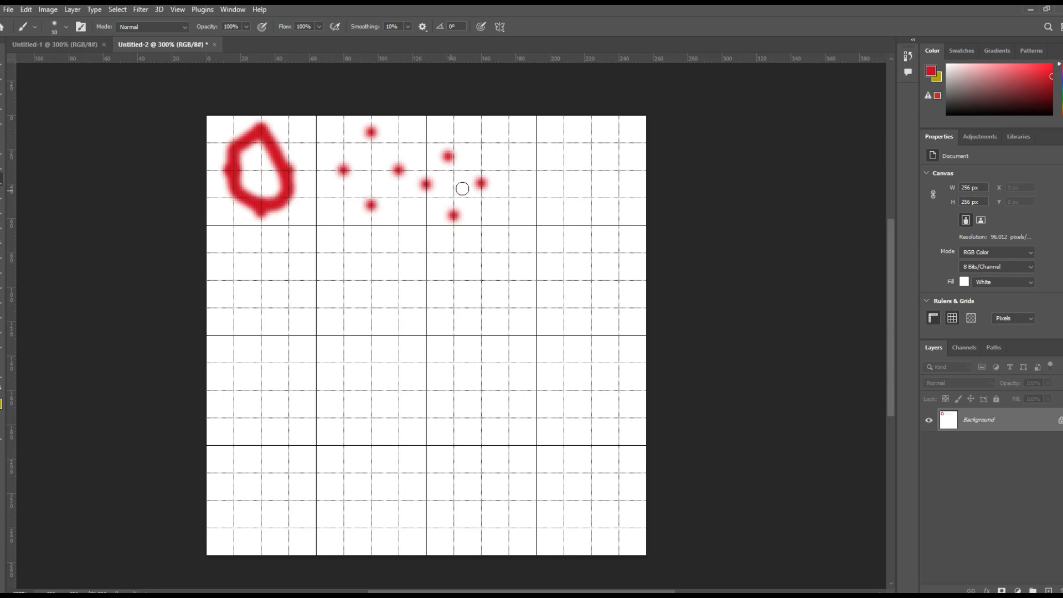
- Paint rough red outlines over the marks in the first and second large grid cells, then remove all brush strokes from the canvas
mouse_move(294, 177)
mouse_down()
mouse_move(291, 143)
mouse_move(260, 117)
mouse_move(245, 142)
mouse_up()
mouse_move(378, 199)
mouse_down()
mouse_move(346, 133)
mouse_move(349, 177)
mouse_move(388, 209)
mouse_up()
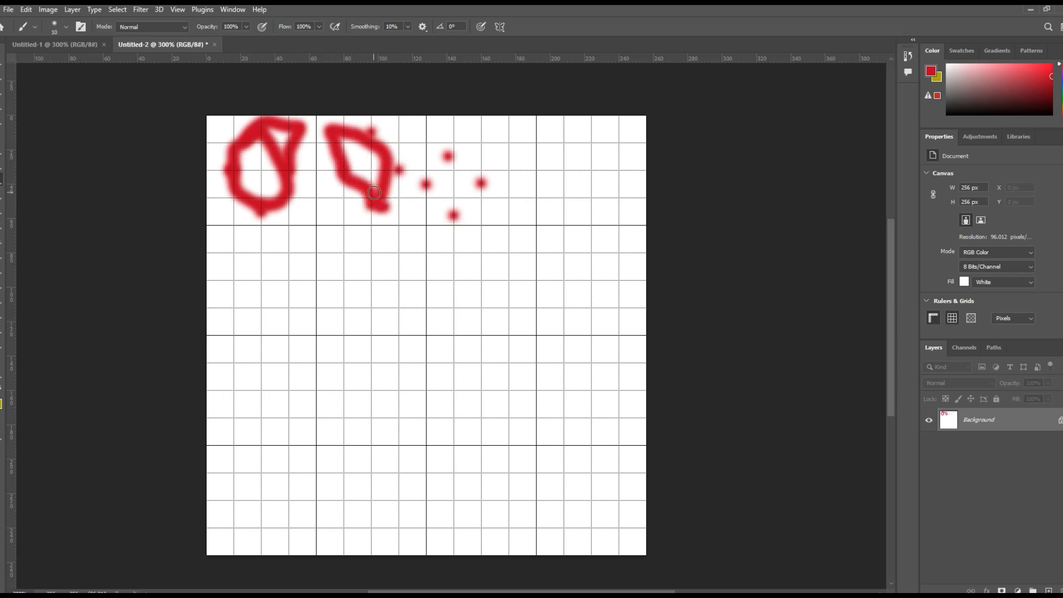
drag(385, 175, 374, 218)
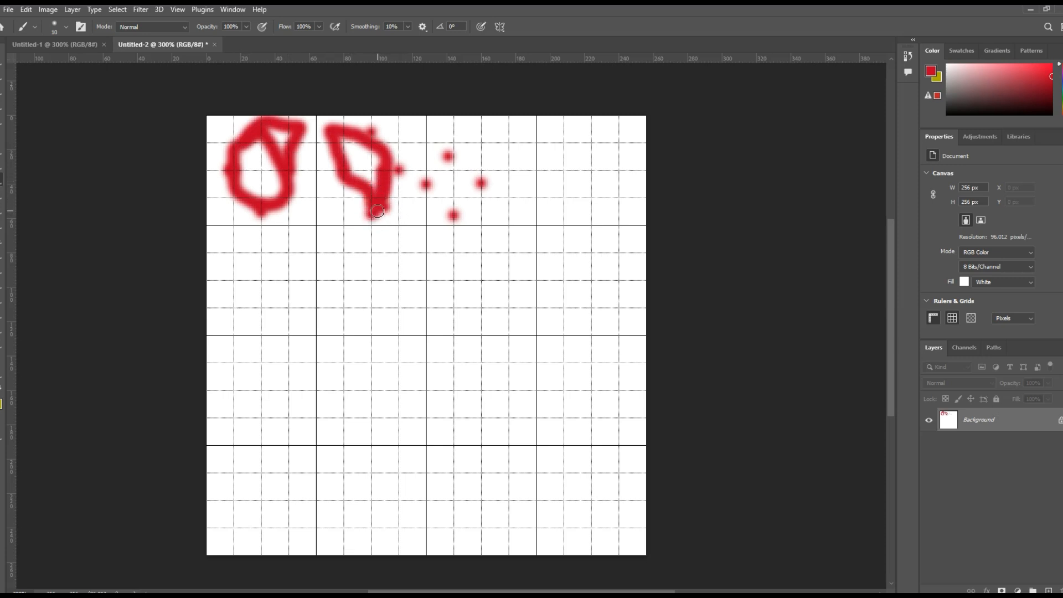
drag(271, 215, 263, 215)
drag(381, 213, 387, 207)
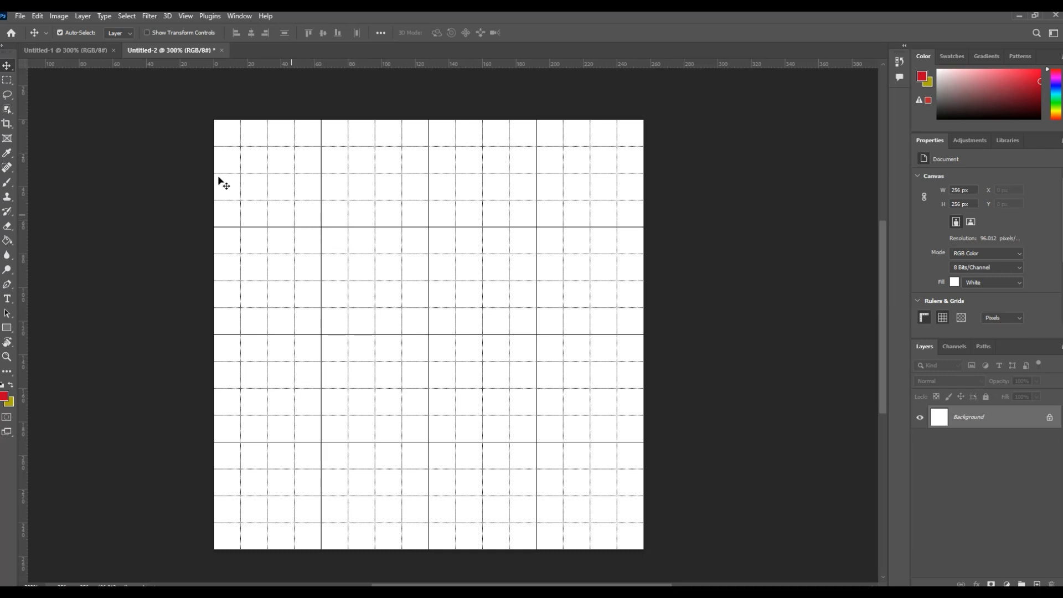
- Choose Pixels as the ruler unit in the Units & Rulers preferences
click(35, 18)
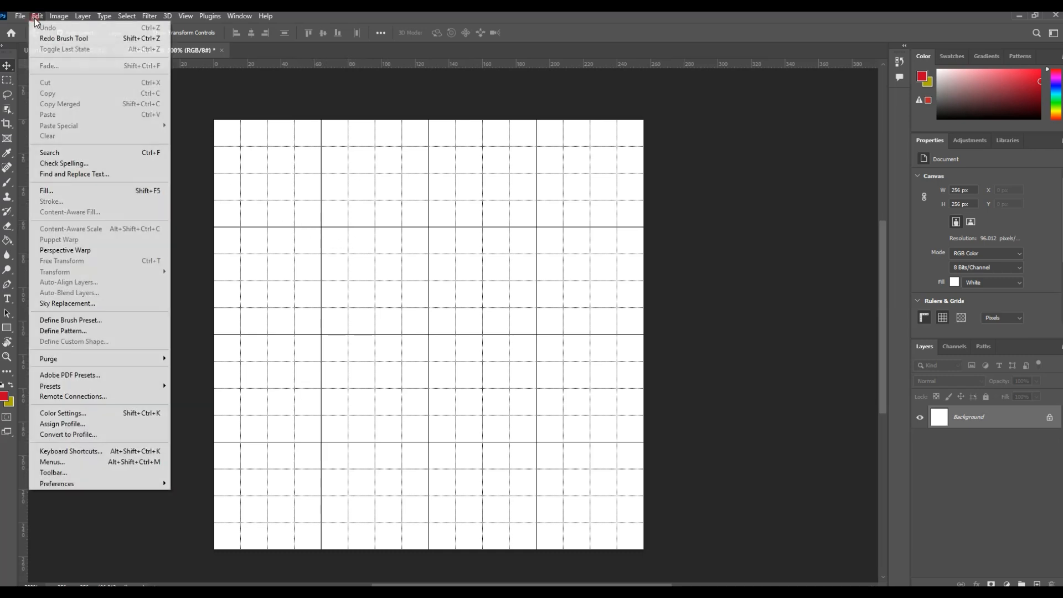
mouse_move(144, 483)
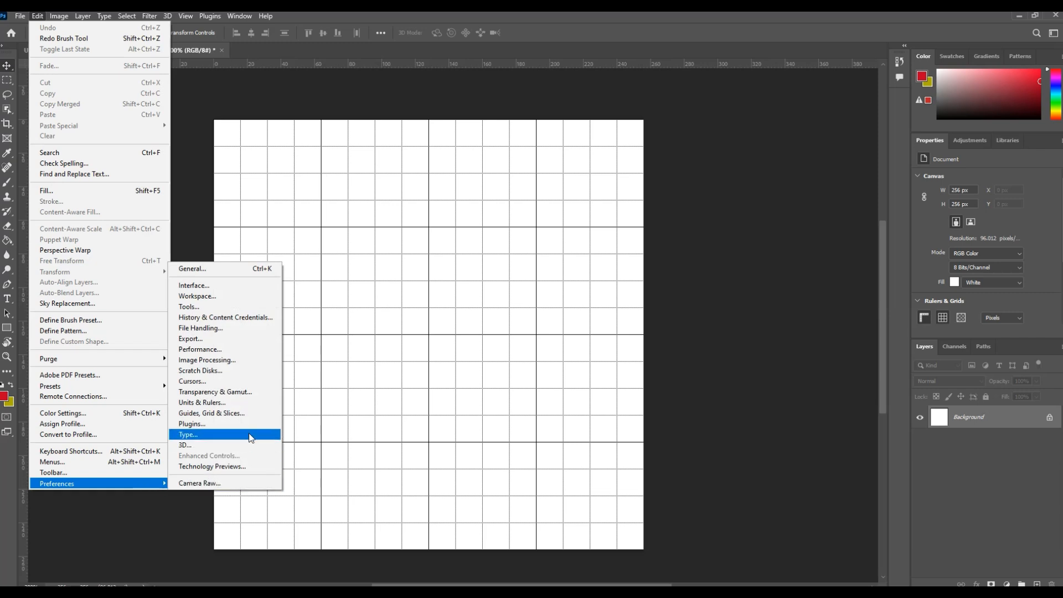
click(230, 406)
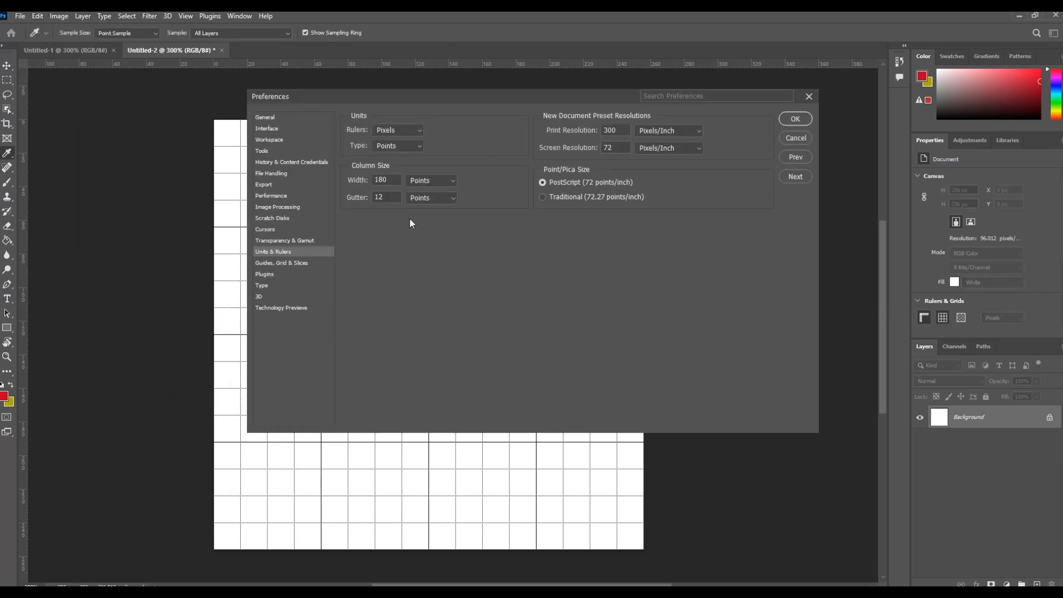
click(418, 131)
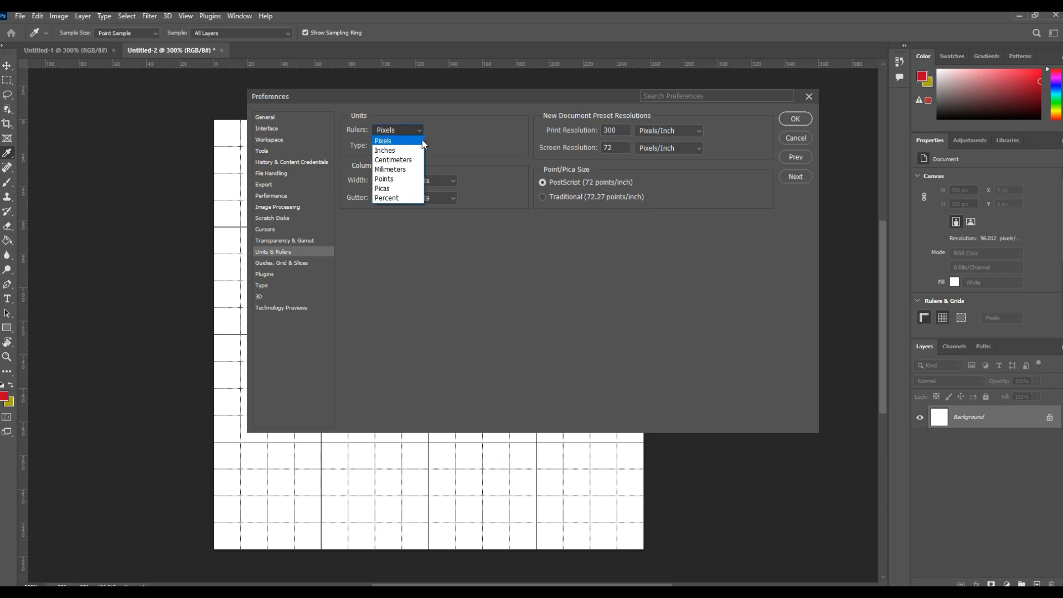
click(470, 141)
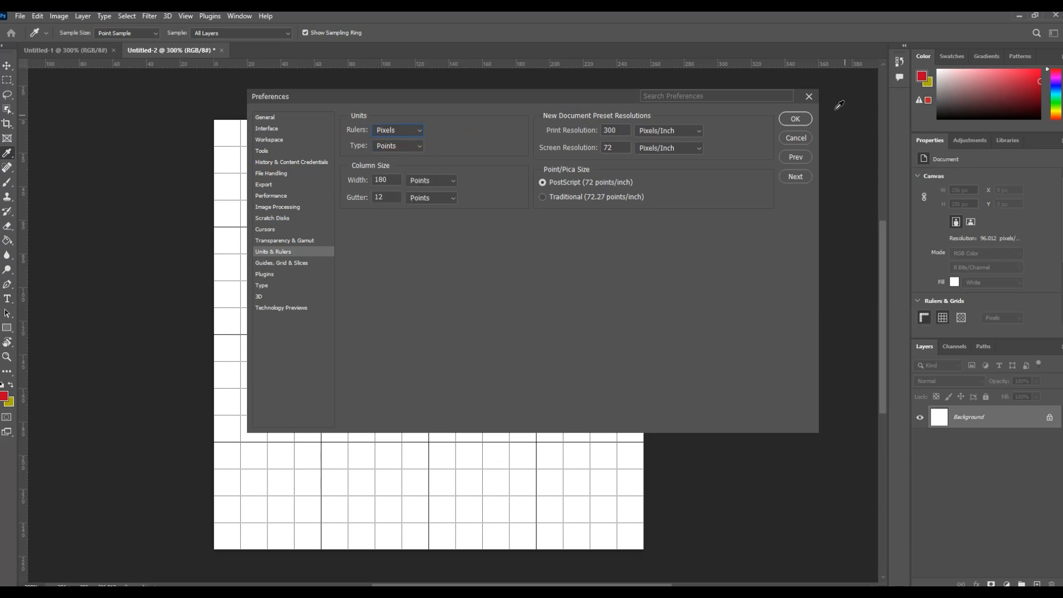
- Configure the grid preferences with a gridline every 64 pixels, 4 subdivisions and black solid lines, and apply them
click(281, 264)
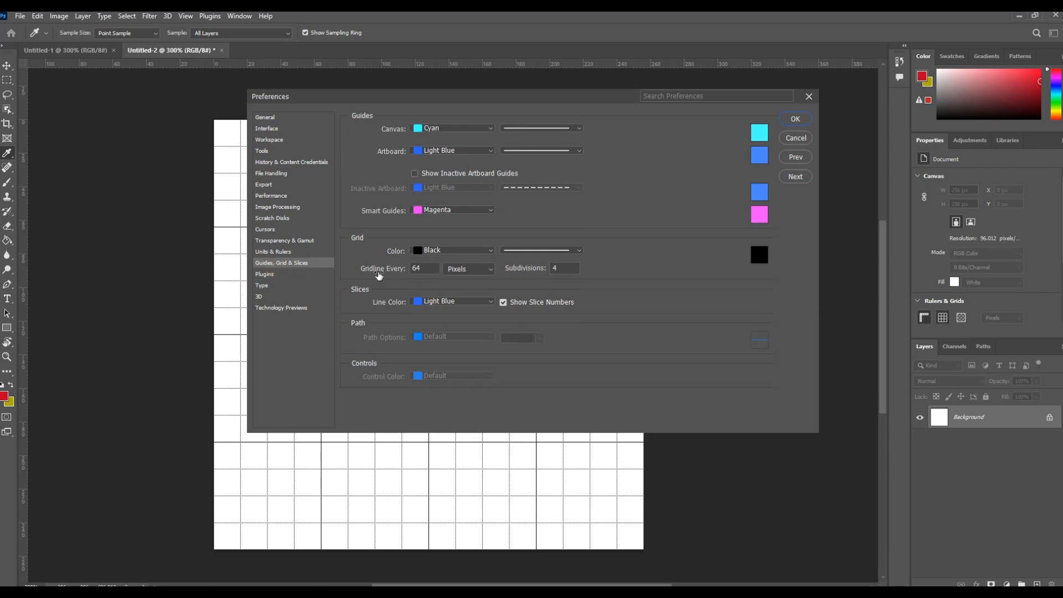
drag(499, 101, 492, 202)
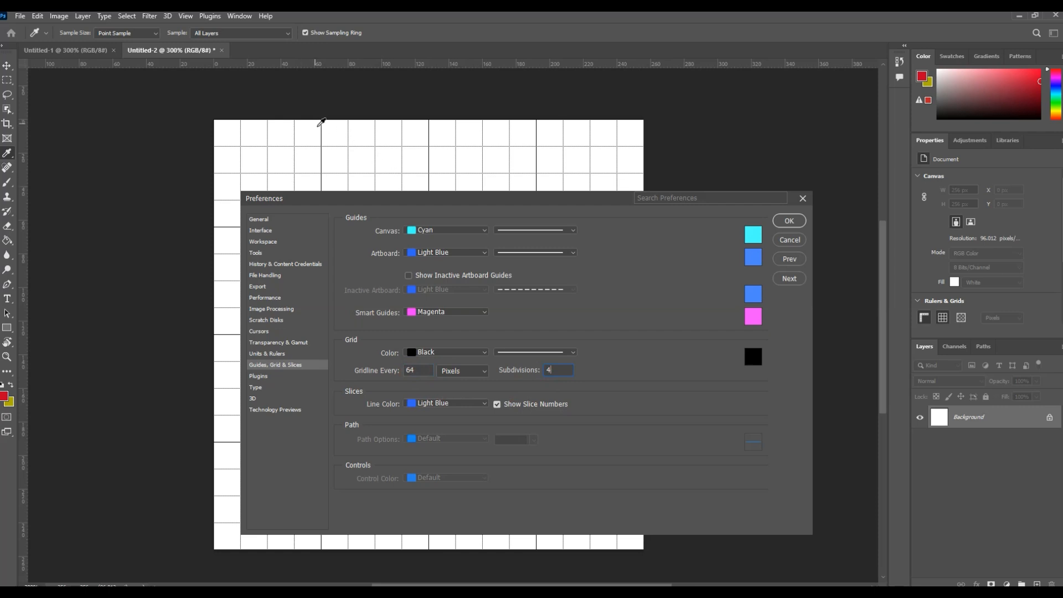
click(441, 353)
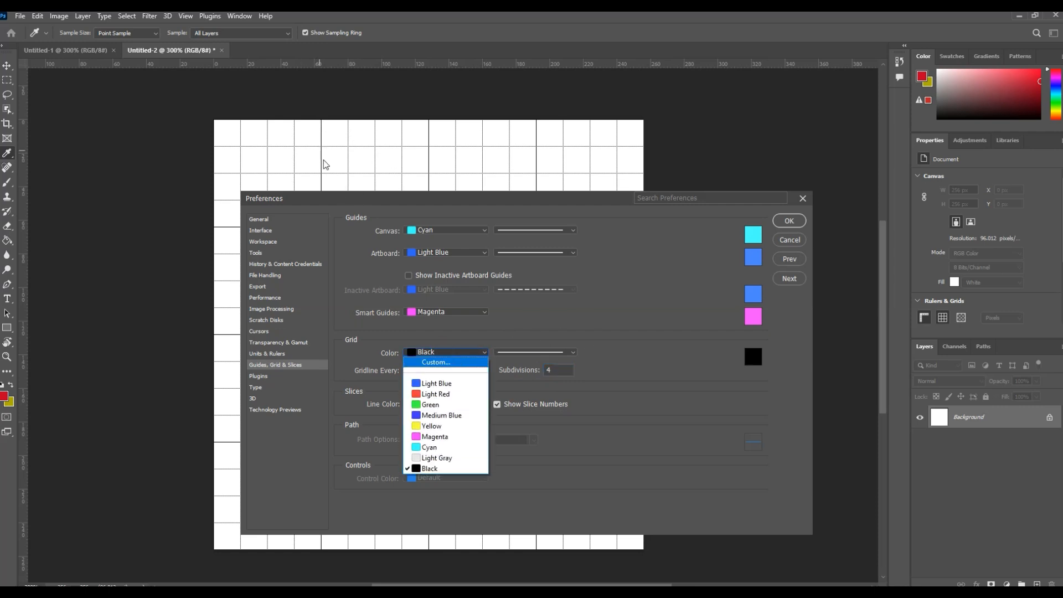
click(608, 352)
click(572, 352)
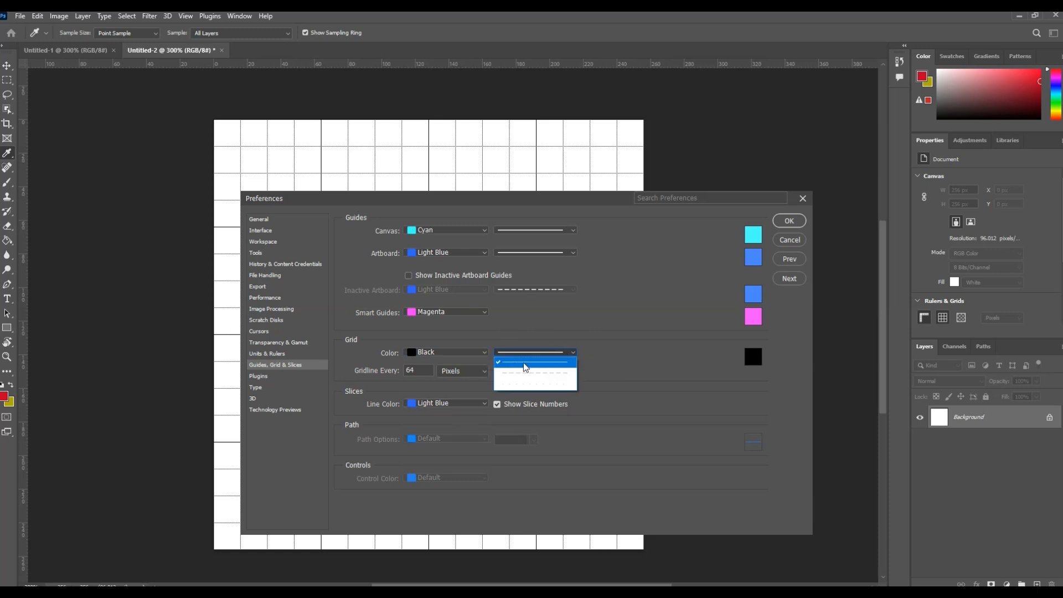
click(642, 341)
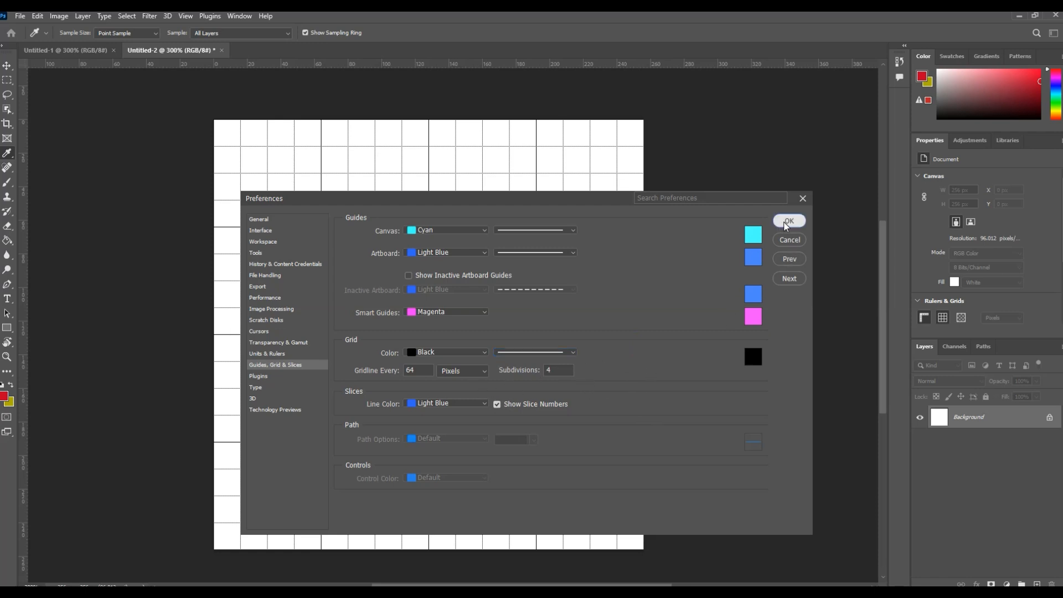
click(788, 220)
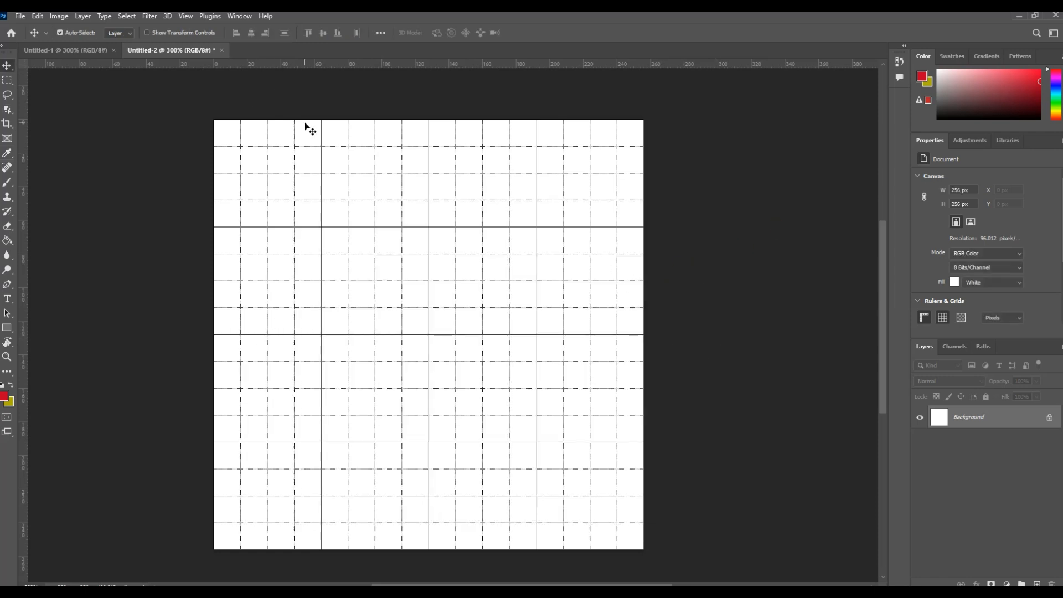
- Toggle the rulers off and on again, and do the same with the document grid
key(ctrl+r)
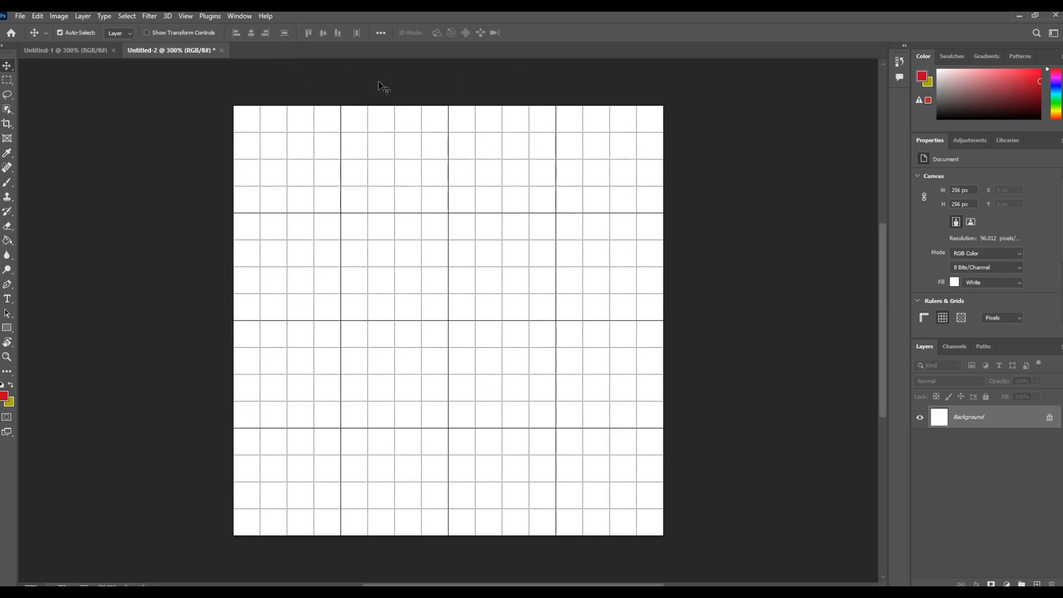
key(ctrl+r)
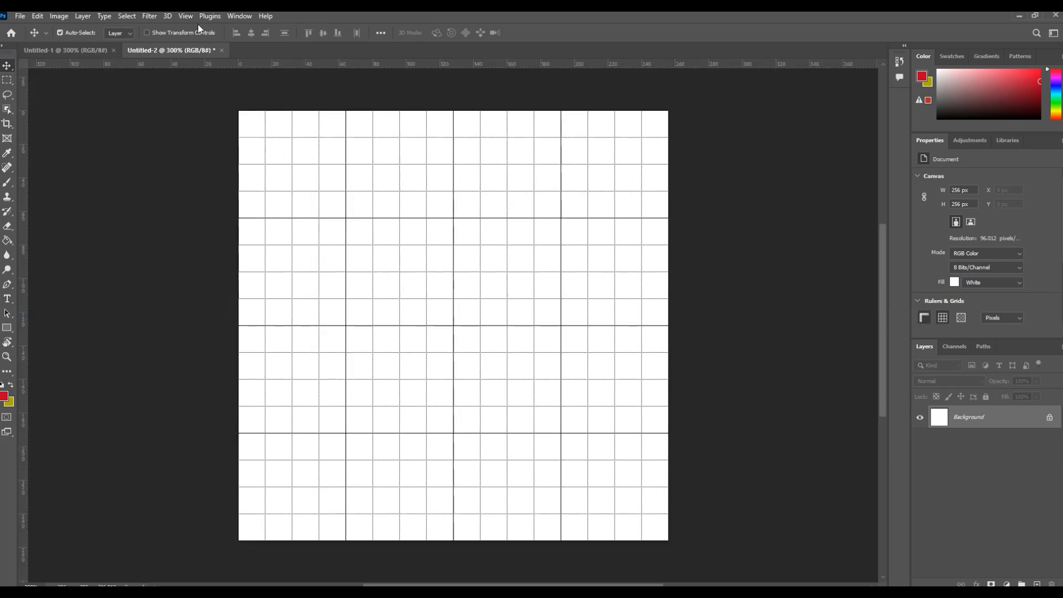
click(185, 16)
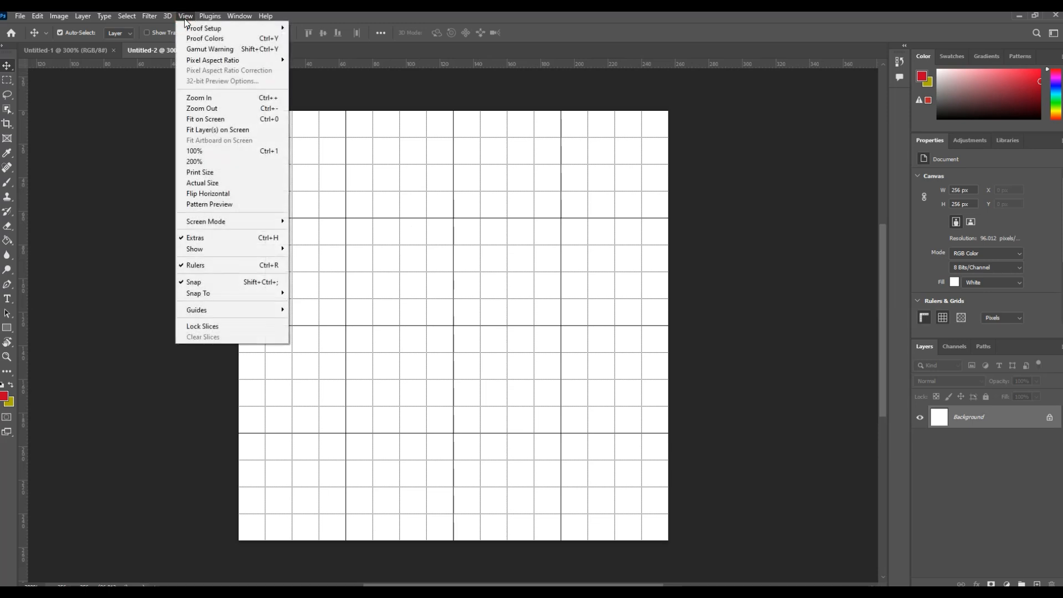
mouse_move(260, 249)
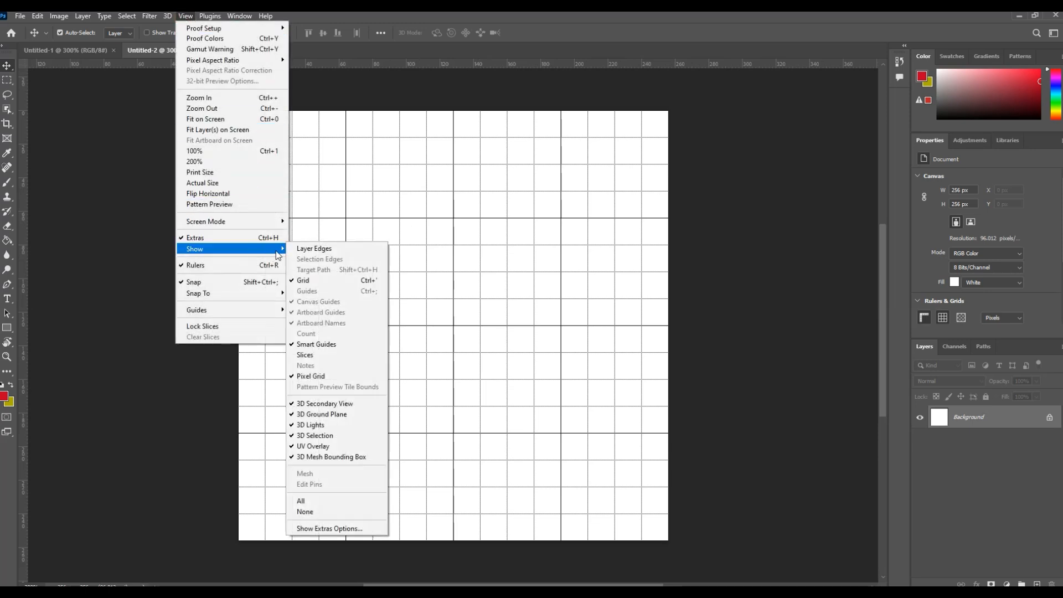
click(321, 284)
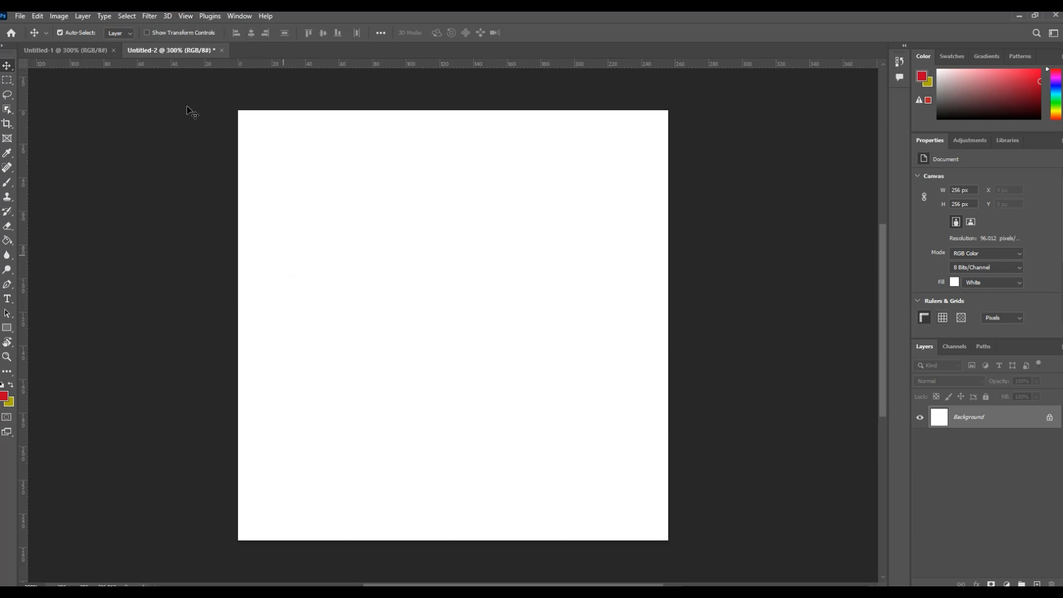
click(184, 18)
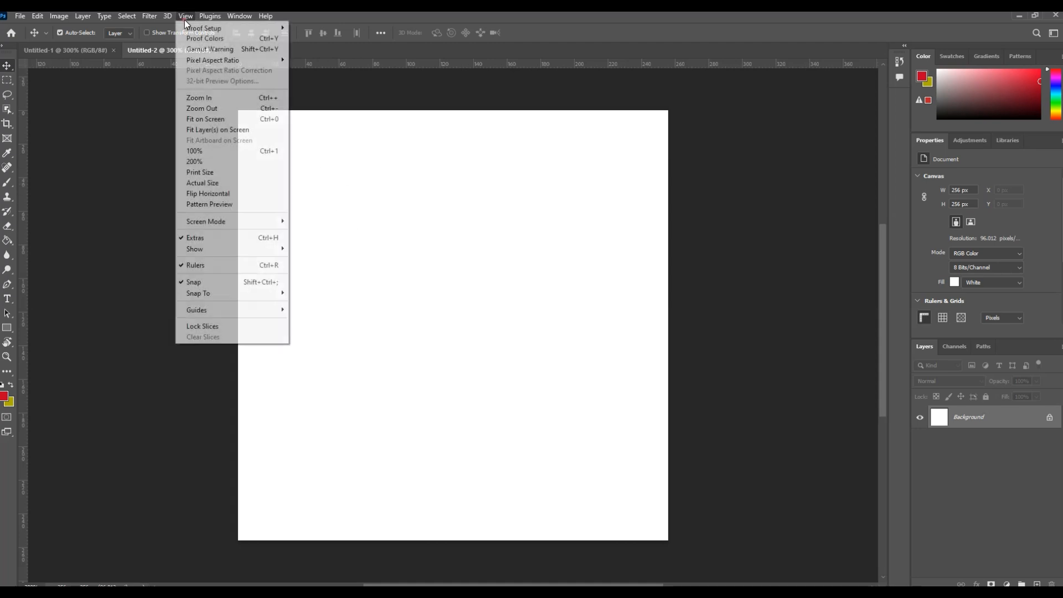
mouse_move(257, 249)
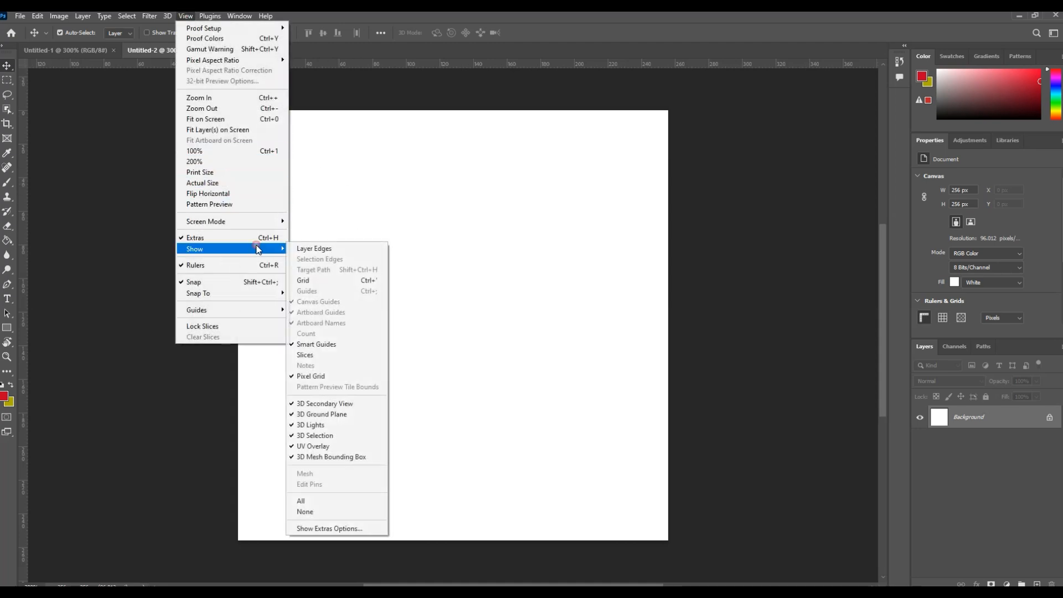
click(327, 281)
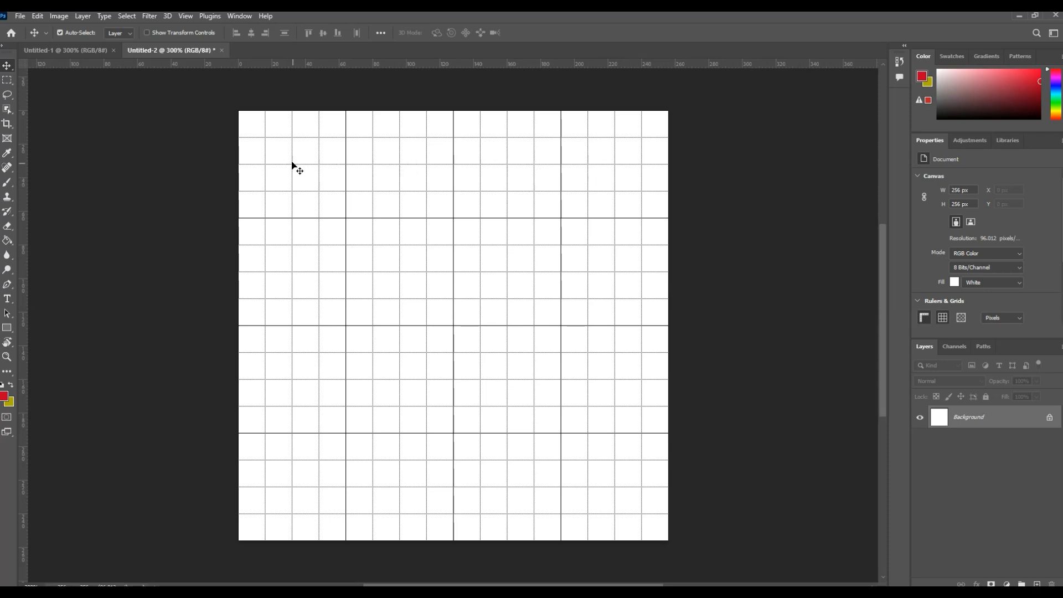
- Crop the canvas from its lower edge to 256 x 64 px, keeping a single row of four large grid cells
click(7, 123)
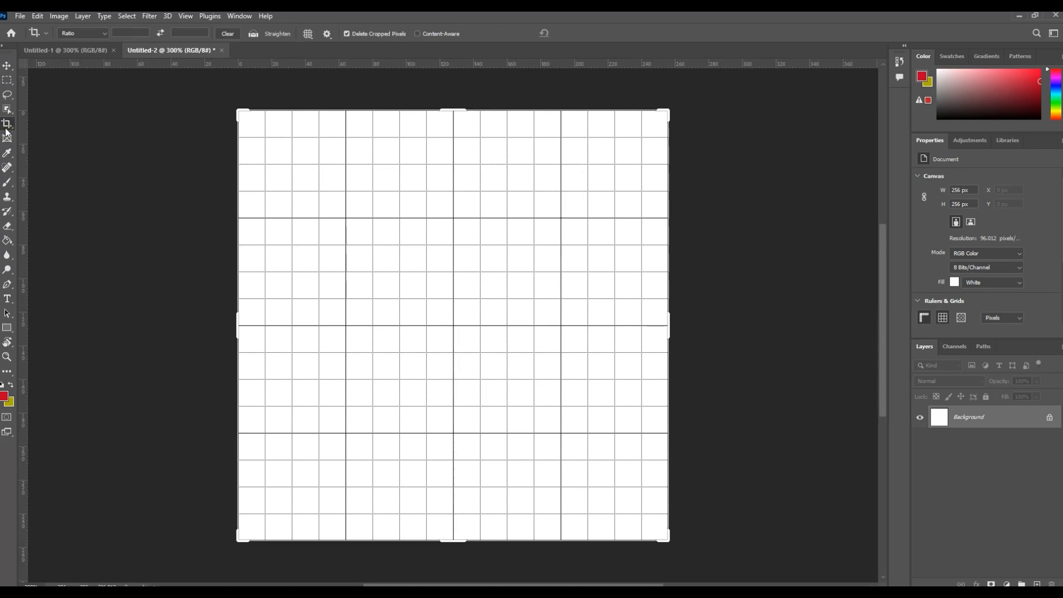
click(7, 129)
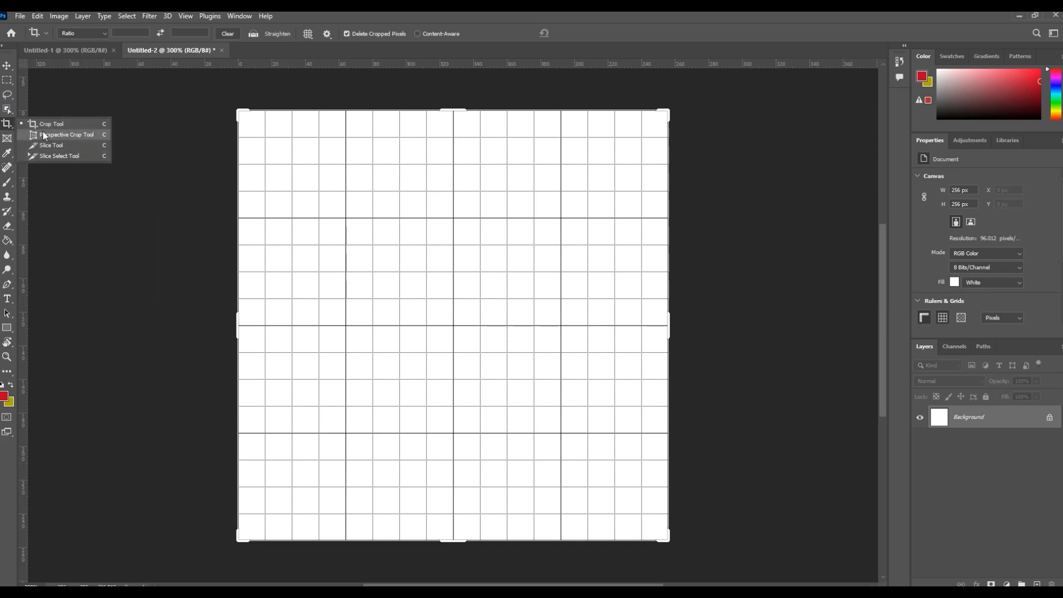
click(8, 127)
click(8, 128)
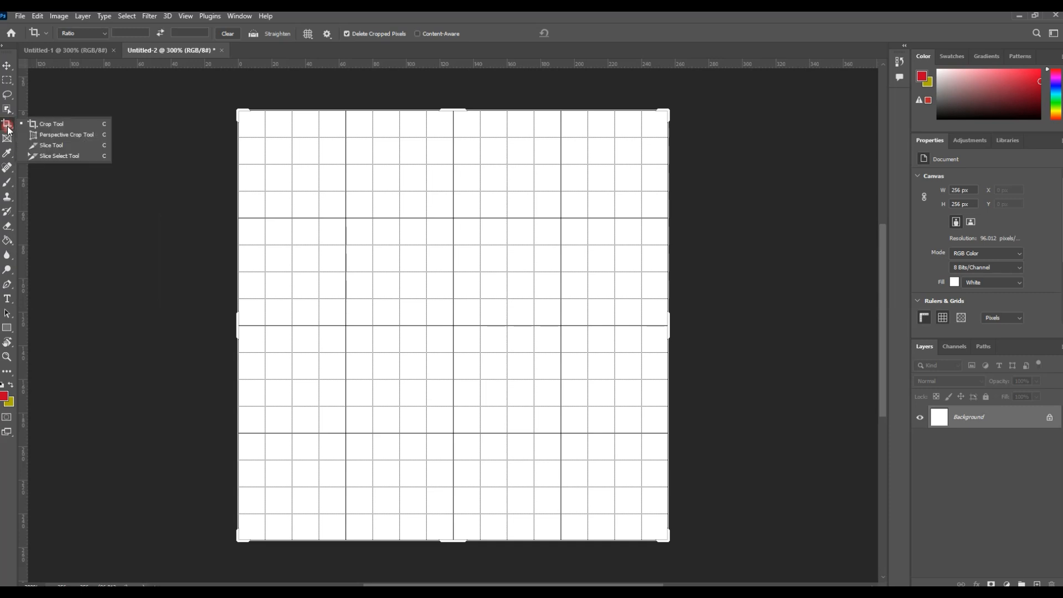
click(46, 125)
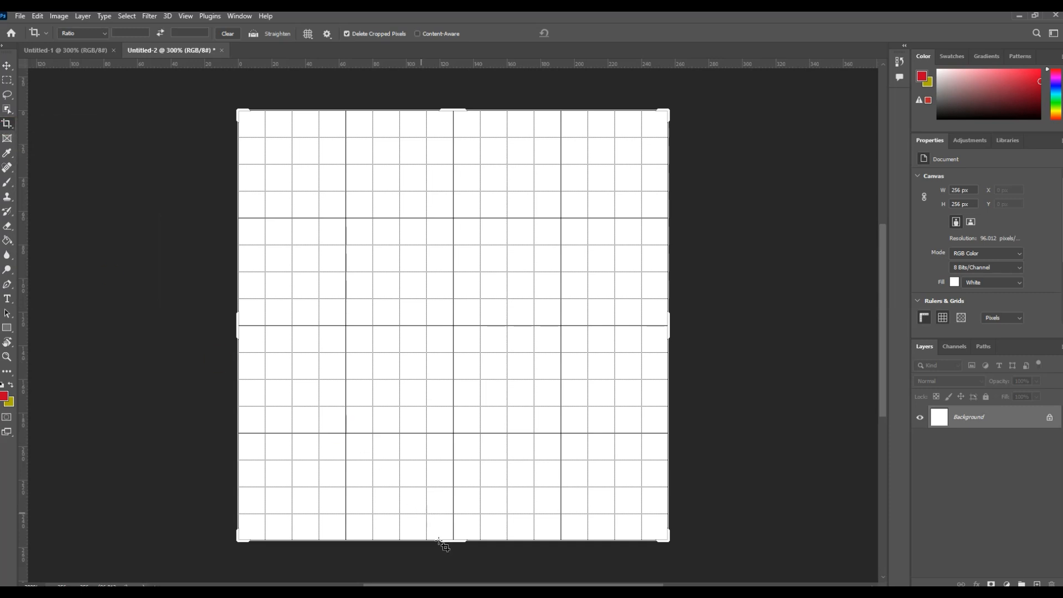
drag(451, 545, 453, 379)
click(6, 65)
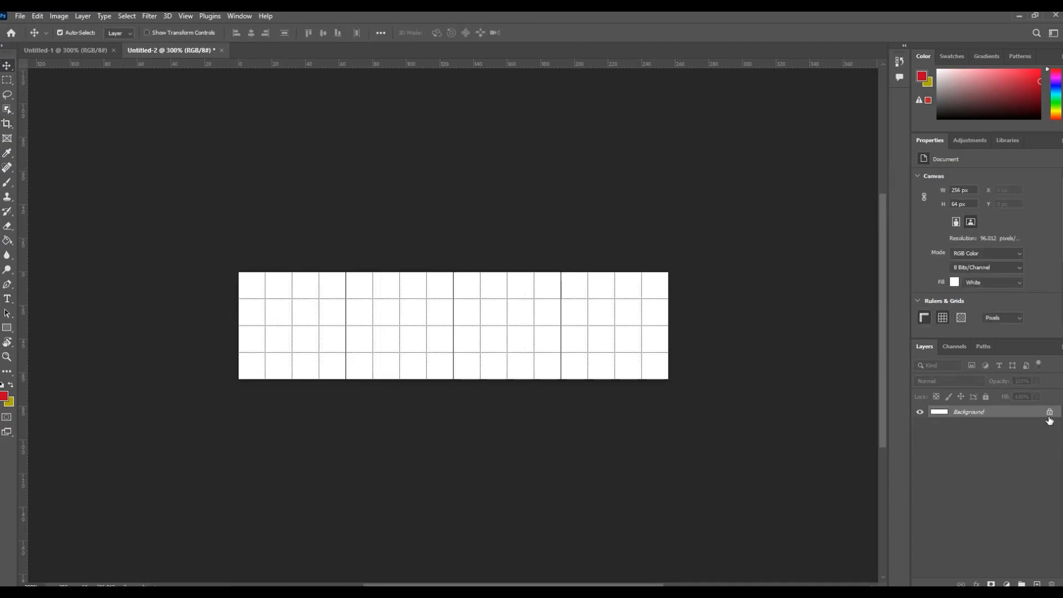
- Convert the white background to a regular layer and hide it, with a new empty layer added above it
click(1049, 412)
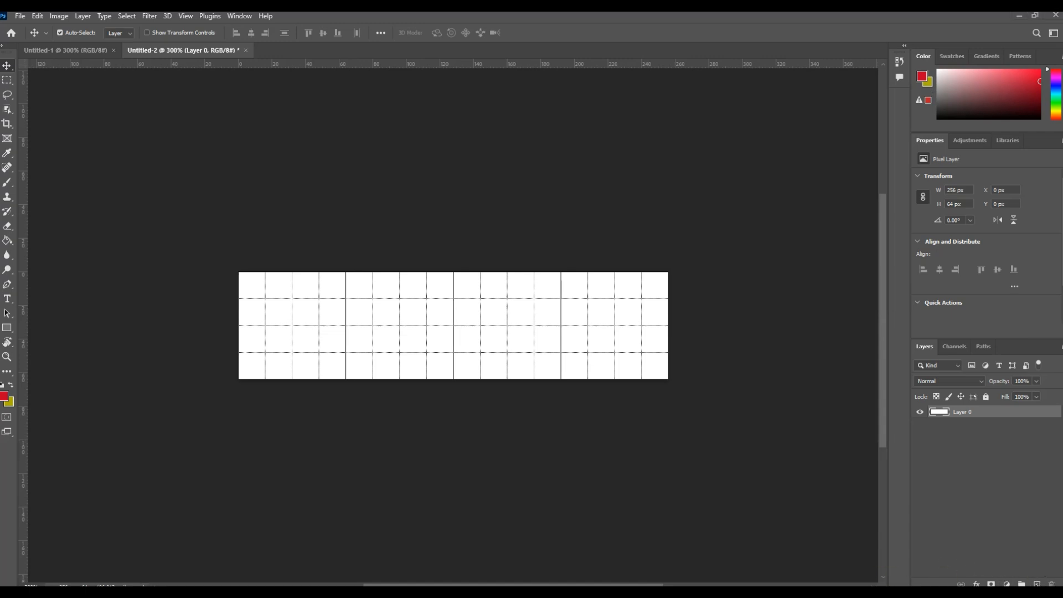
click(1037, 584)
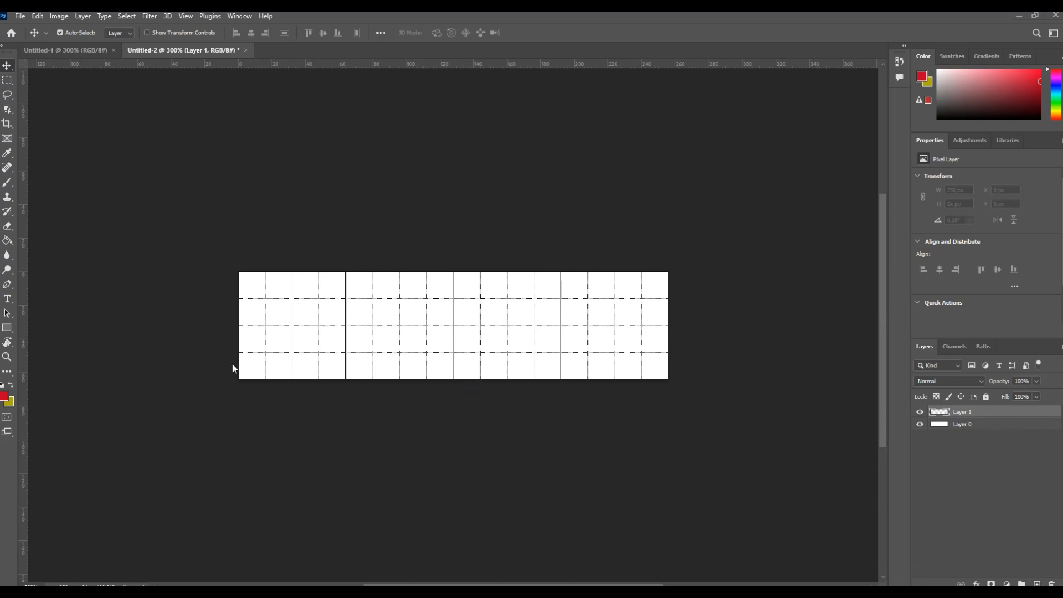
click(921, 425)
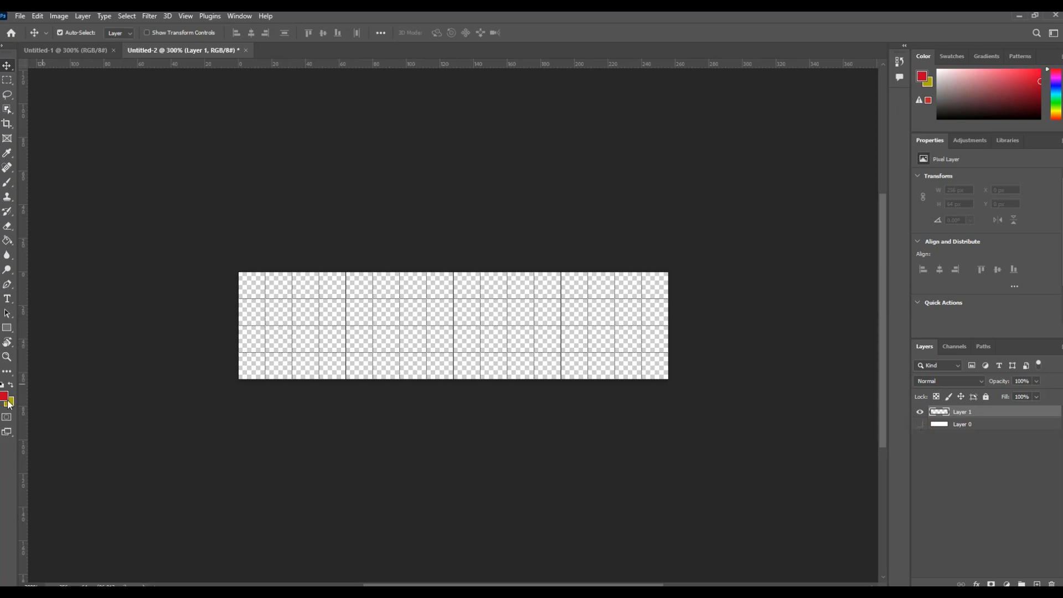
- Draw a closed flame-shaped path about 46 x 54 px in the first large grid cell with the Curvature Pen tool
click(6, 355)
drag(311, 376, 421, 371)
drag(427, 584, 439, 584)
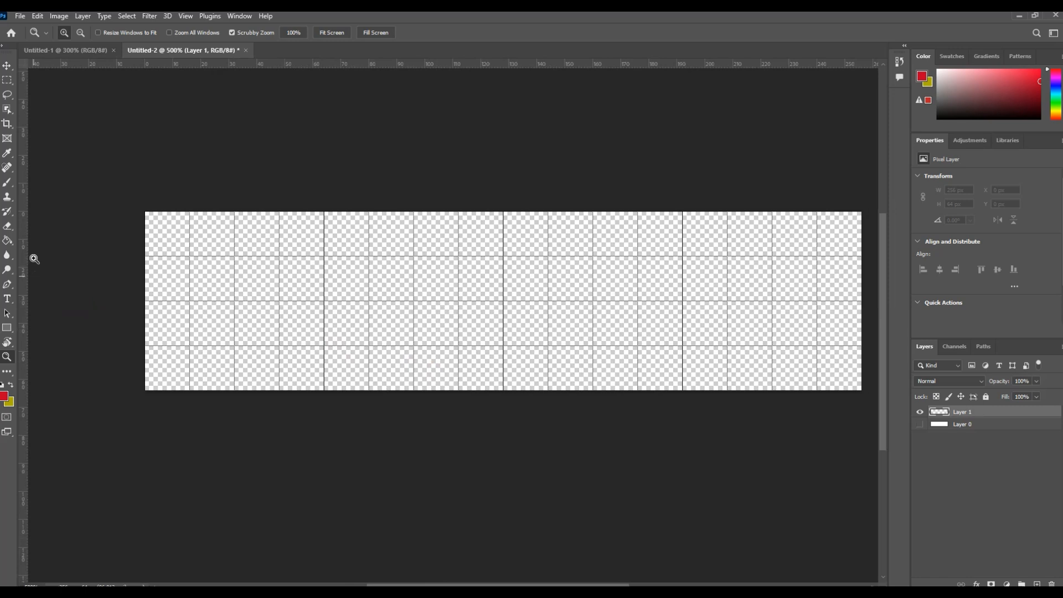
click(8, 284)
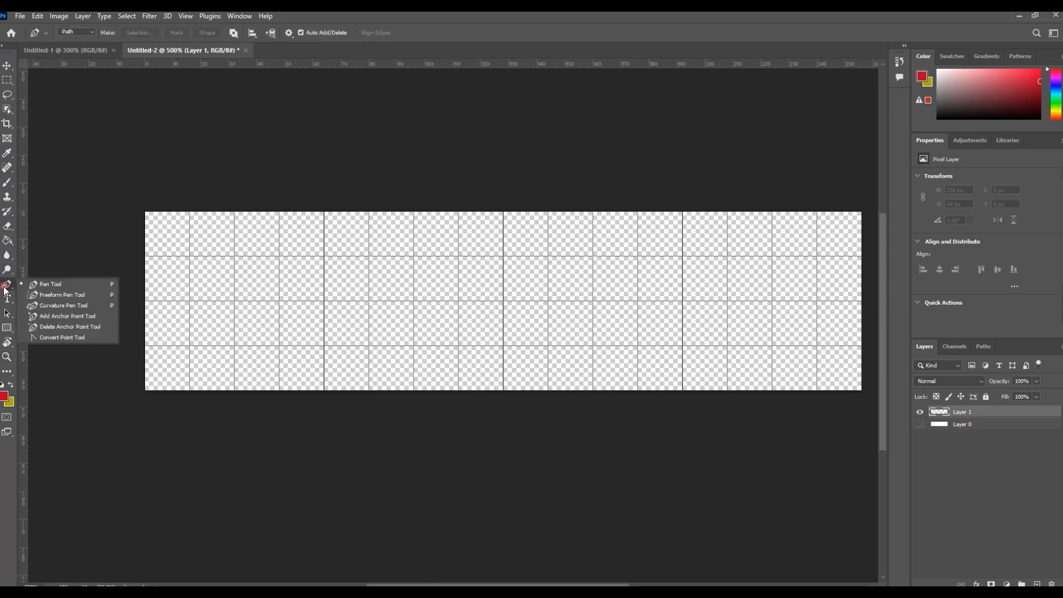
click(56, 303)
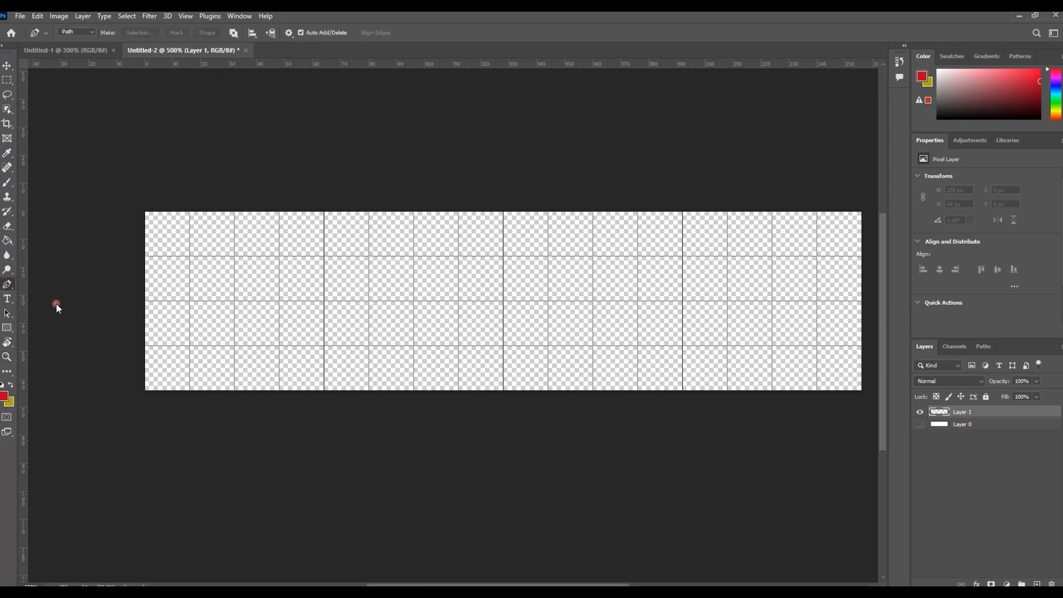
click(9, 286)
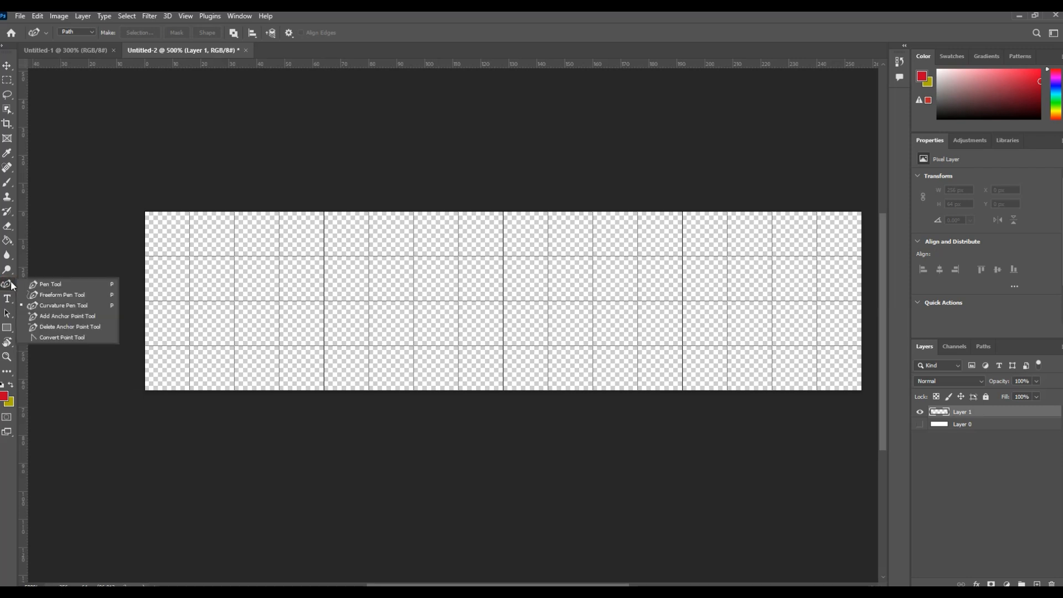
click(50, 304)
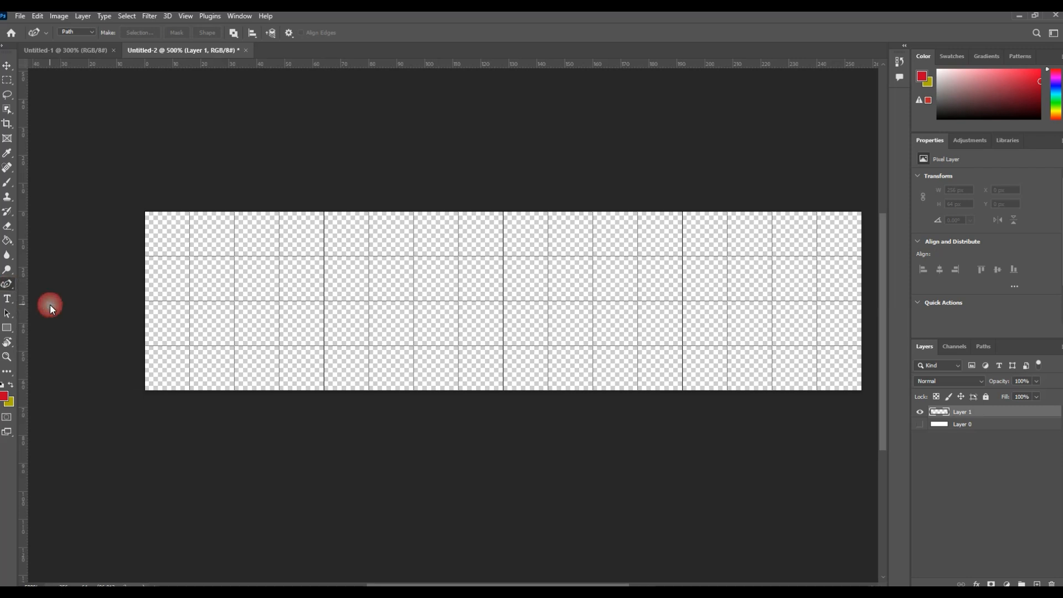
click(233, 373)
click(166, 329)
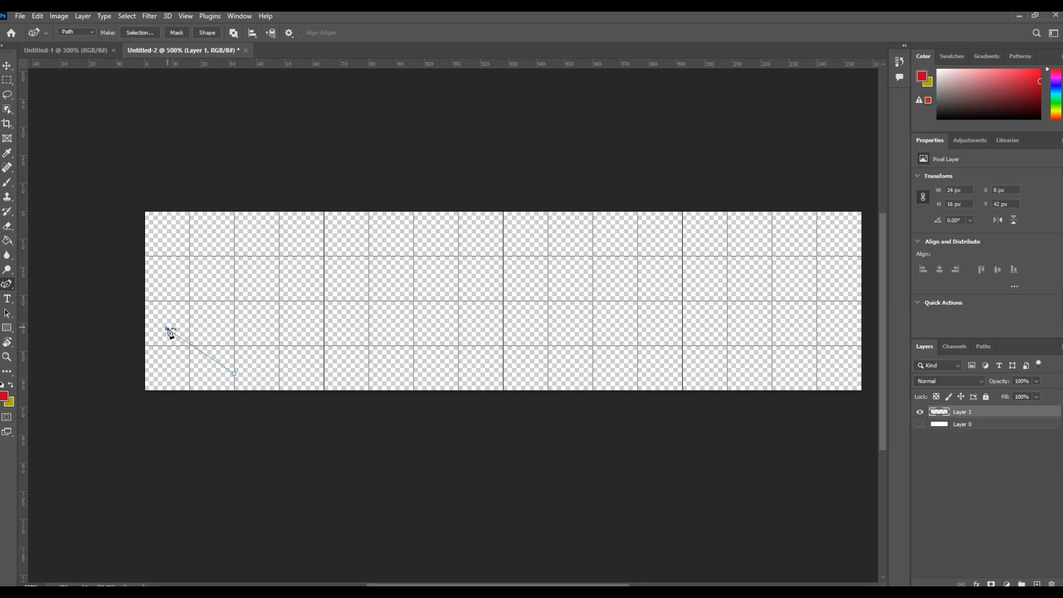
click(200, 333)
click(175, 275)
click(200, 300)
click(235, 221)
click(234, 261)
click(279, 244)
click(256, 284)
click(293, 283)
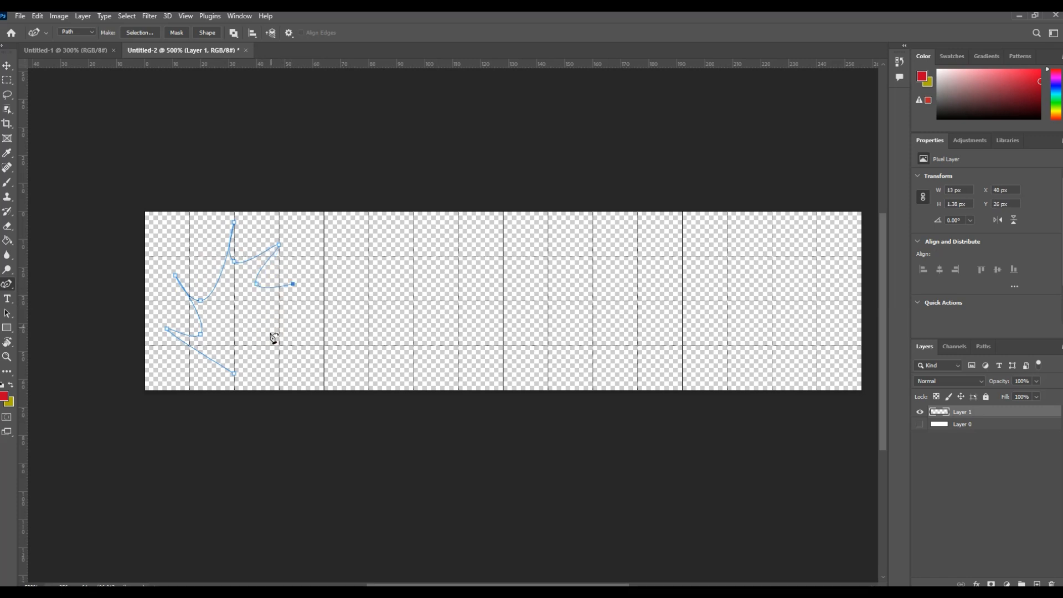
click(259, 350)
click(234, 374)
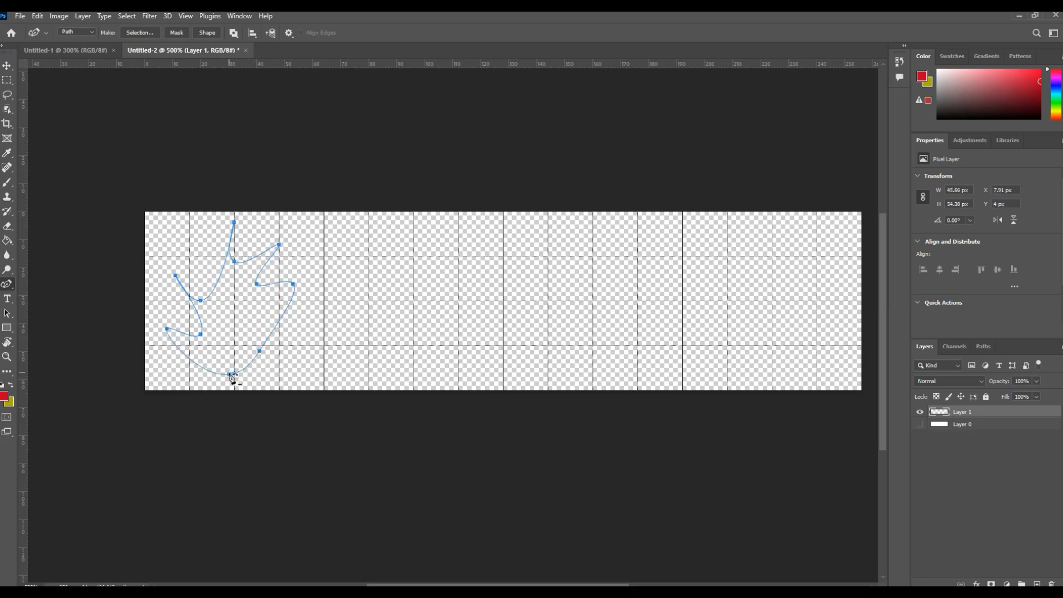
- Sharpen the anchor points along the path's left side into corners with the Convert Point tool
right_click(8, 286)
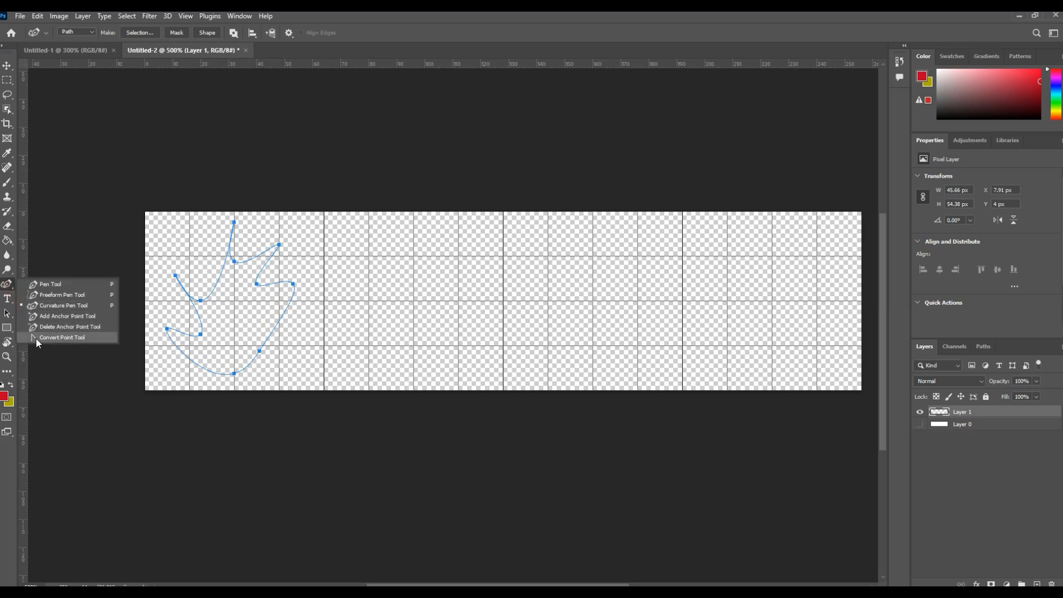
click(53, 338)
click(176, 280)
click(199, 300)
drag(197, 301, 184, 275)
click(175, 276)
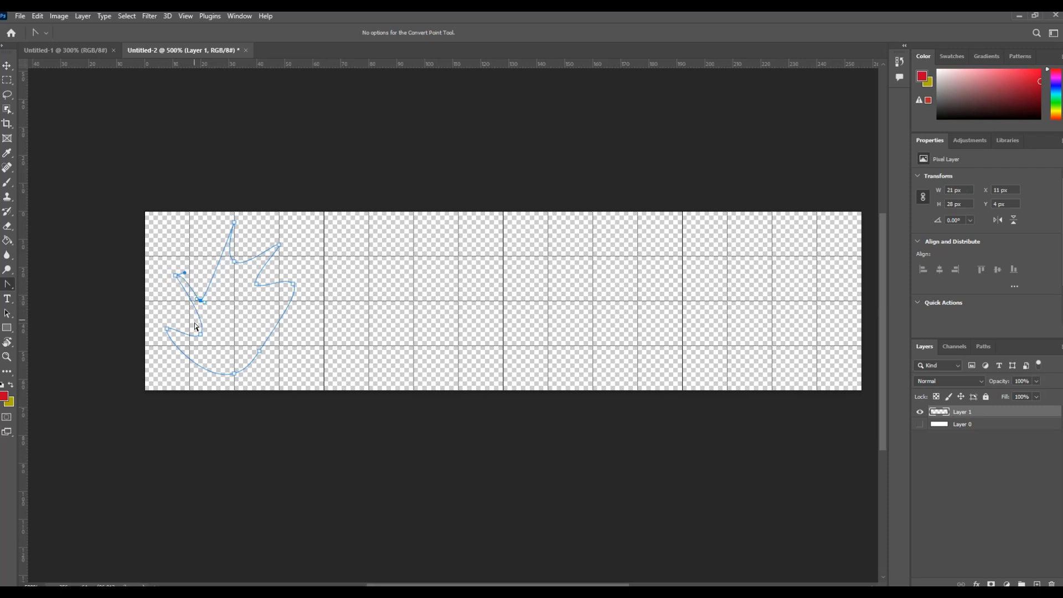
drag(199, 334, 202, 331)
- Set the foreground colour to bright red, #e9002c
click(5, 396)
text(ff0030)
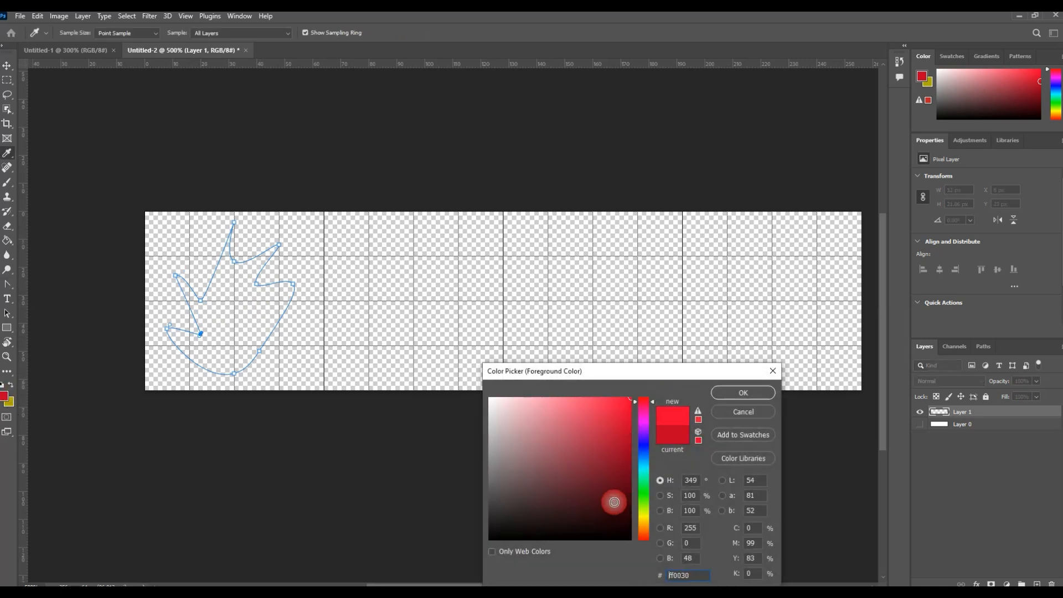
click(742, 393)
- Try to fill the inside of the flame path with the Paint Bucket tool, then undo the fill
click(8, 240)
click(233, 326)
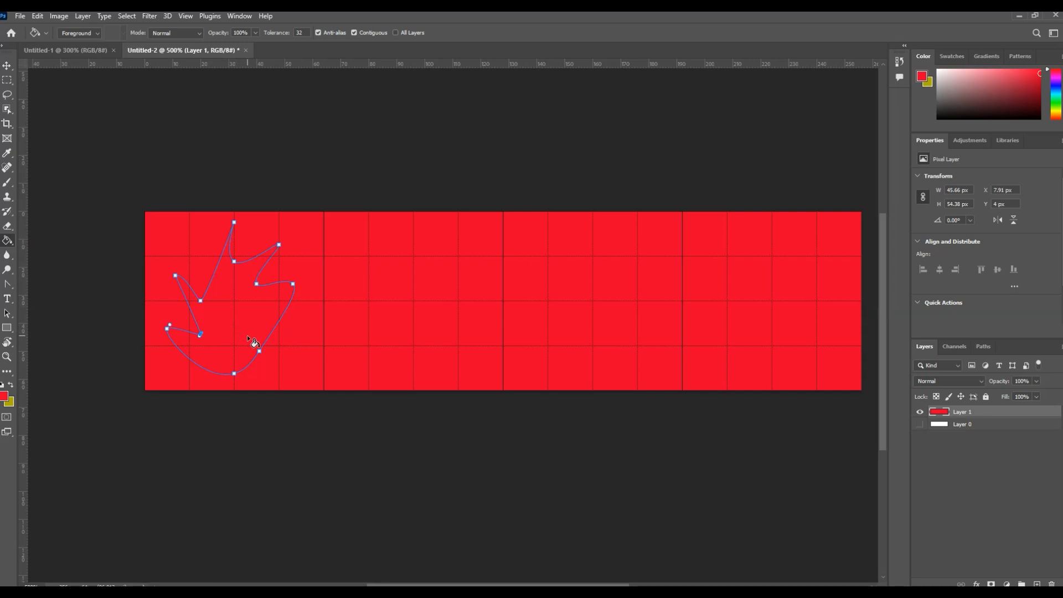
key(ctrl+z)
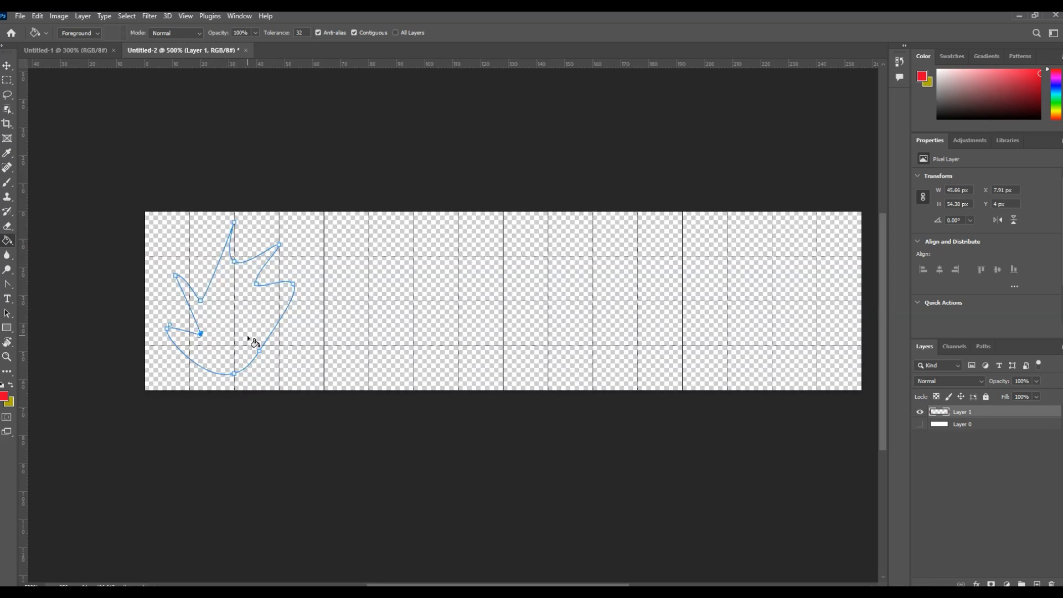
- Load the work path as a selection and fill it with the bright red foreground colour on Layer 1
click(982, 347)
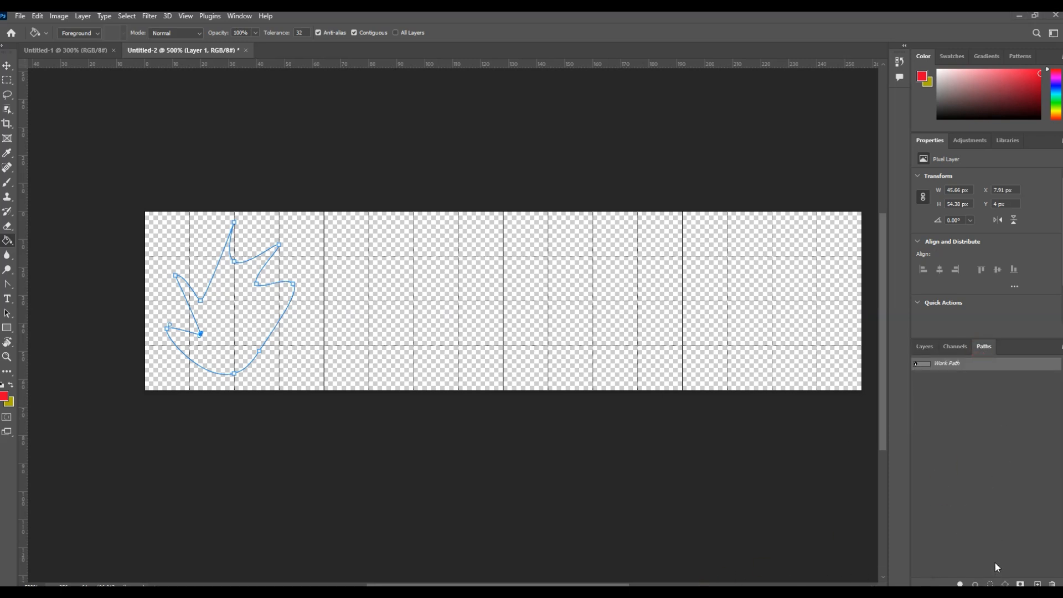
click(923, 347)
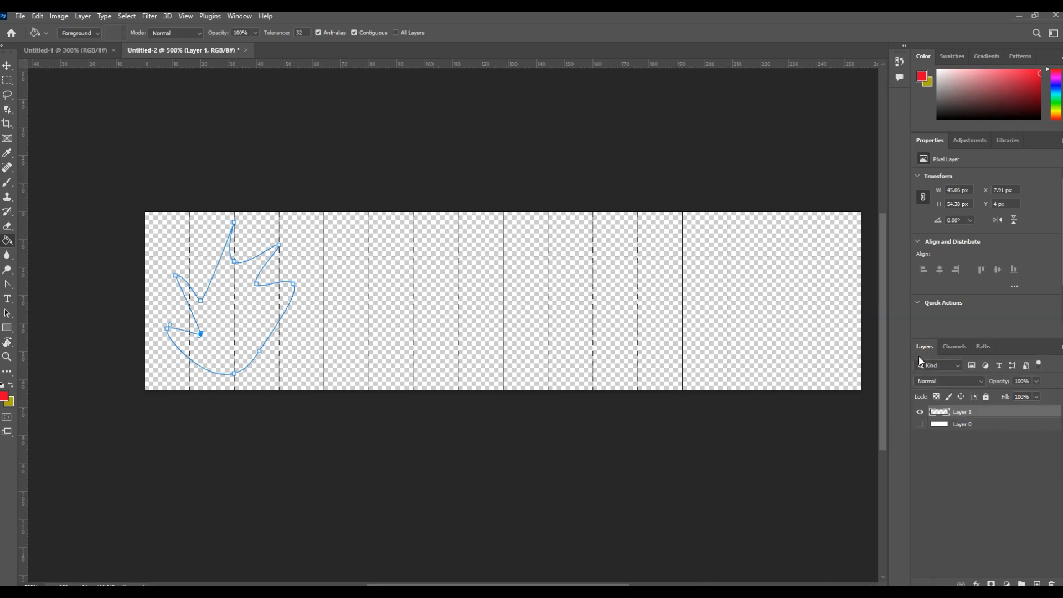
click(983, 349)
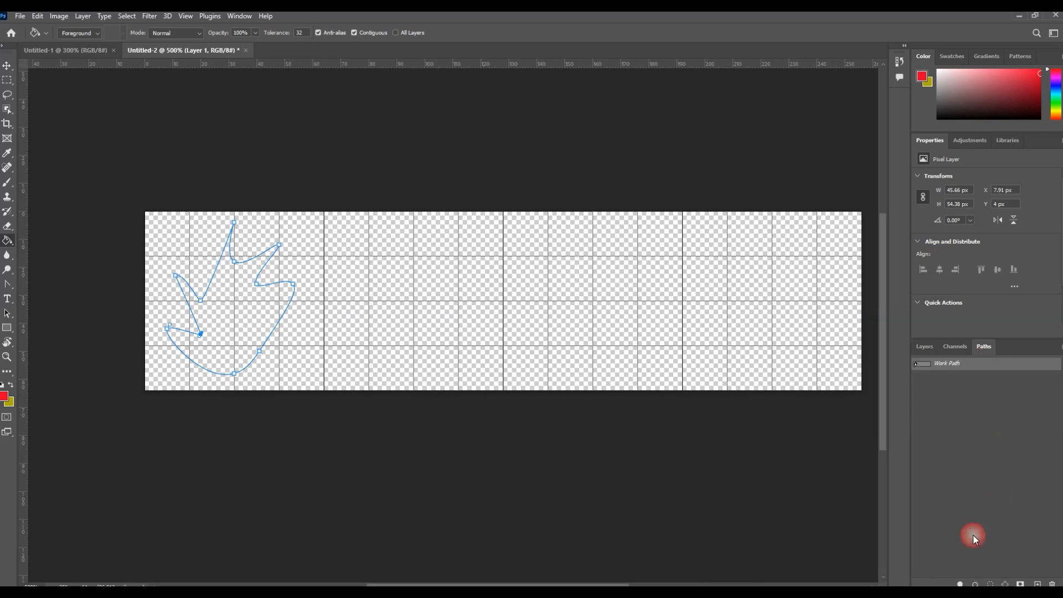
click(991, 584)
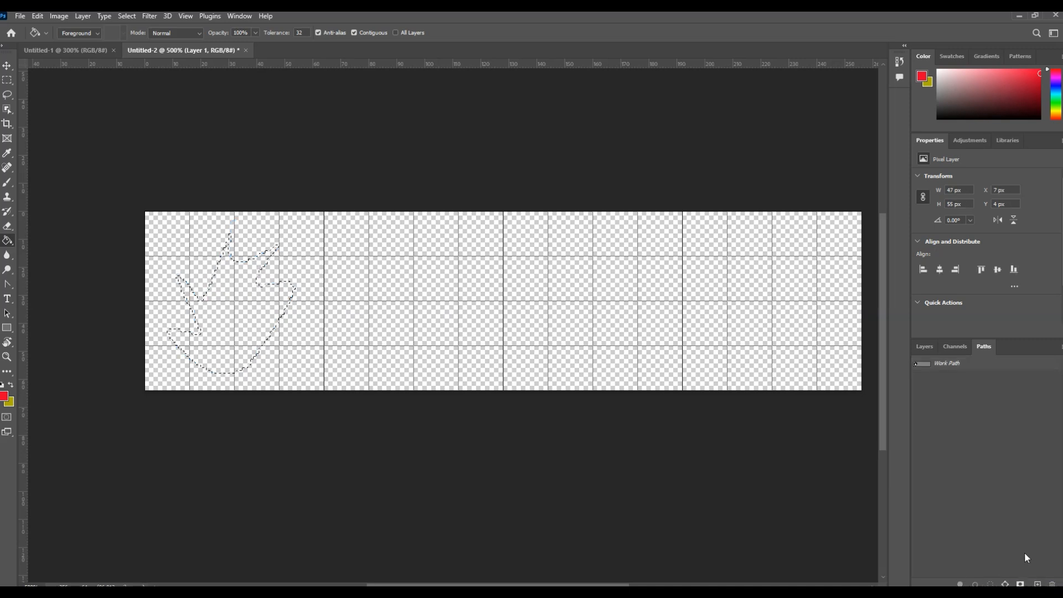
click(924, 346)
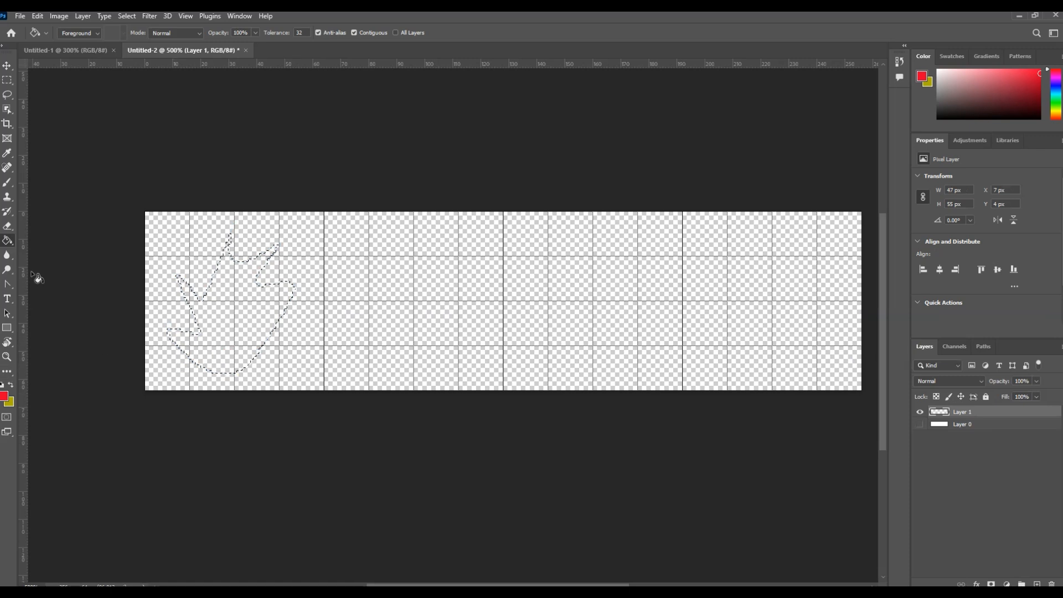
click(231, 313)
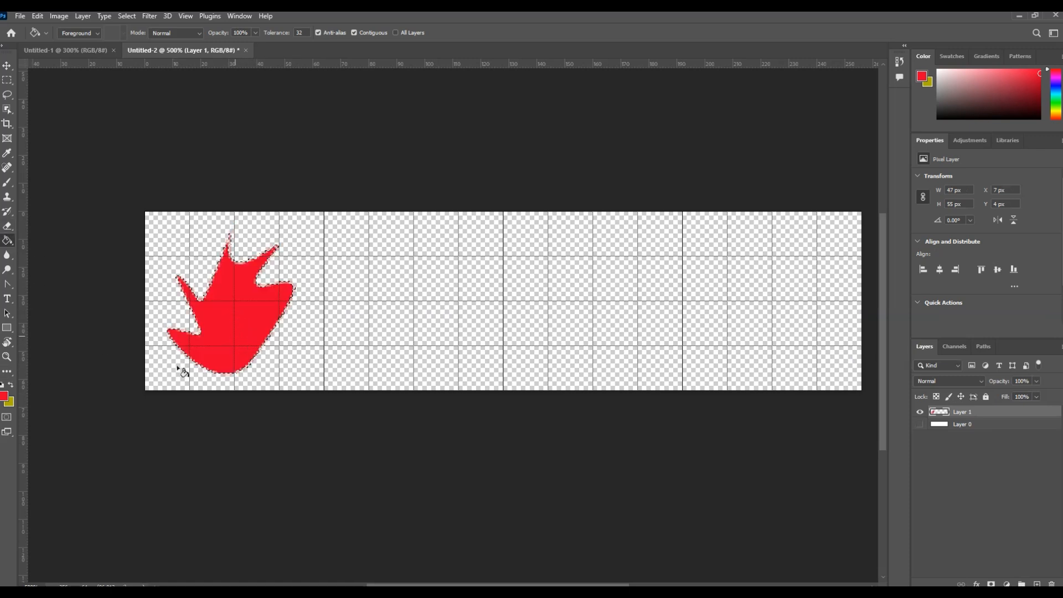
- Change the foreground colour to dark red, #981500, and refill the selected flame shape with it
click(4, 397)
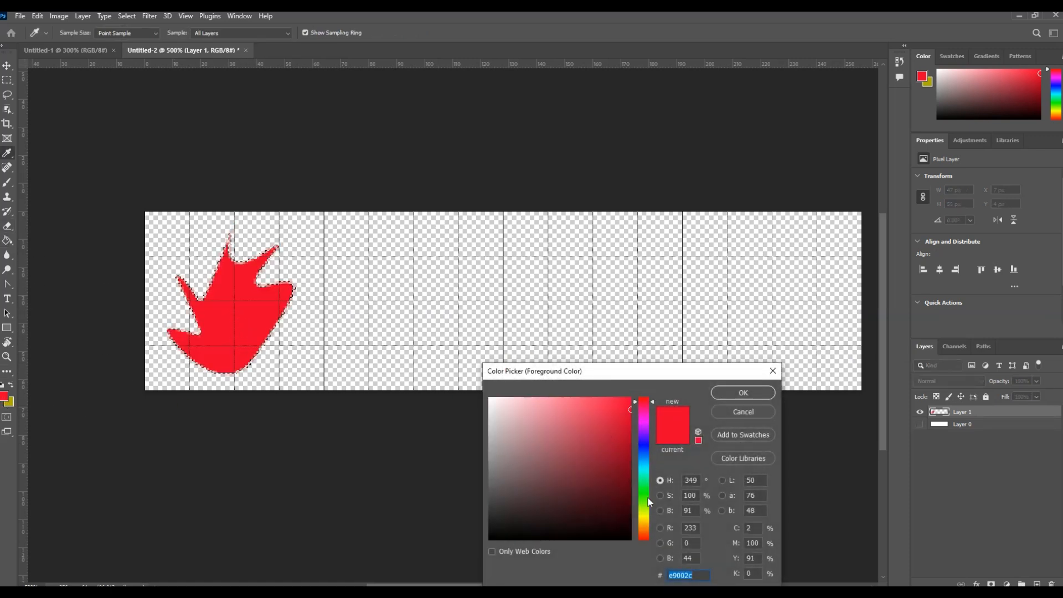
click(645, 533)
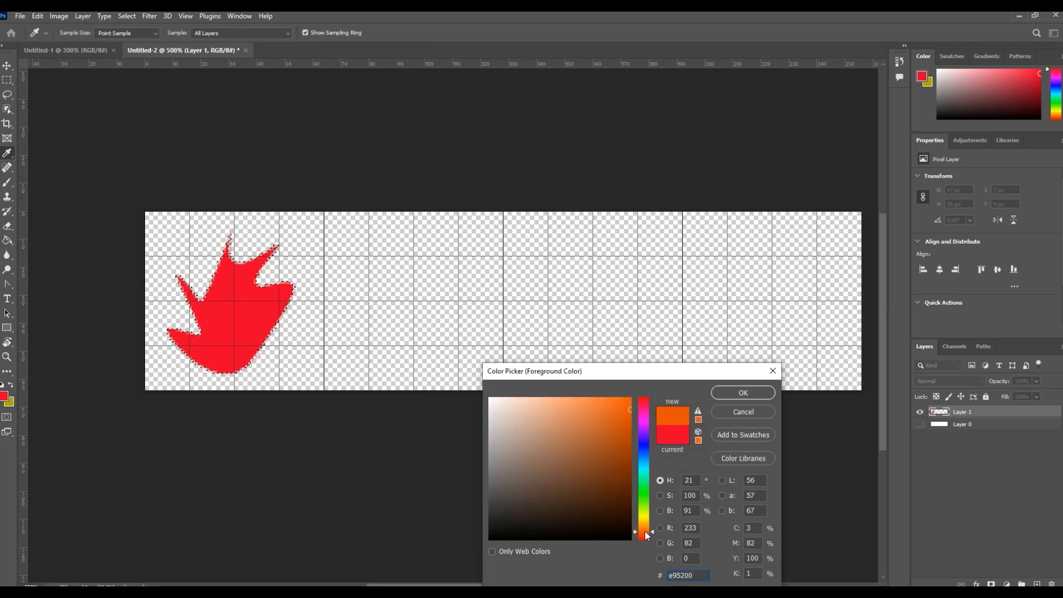
drag(623, 426, 634, 450)
click(644, 537)
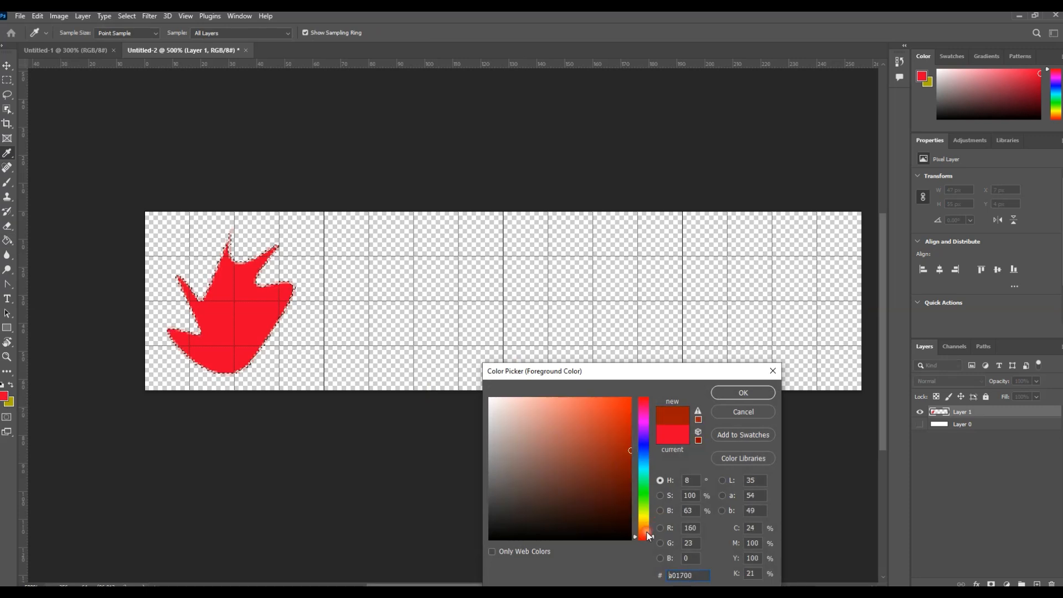
click(758, 393)
click(244, 321)
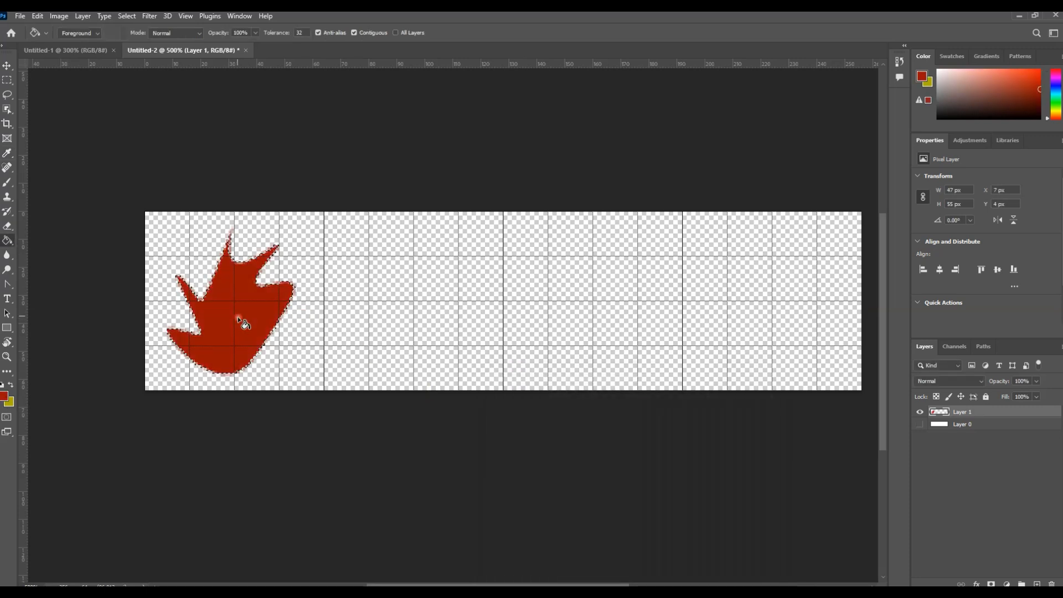
- Remove the selection around the flame and make its layer active with the Move tool
click(8, 65)
click(181, 266)
click(337, 400)
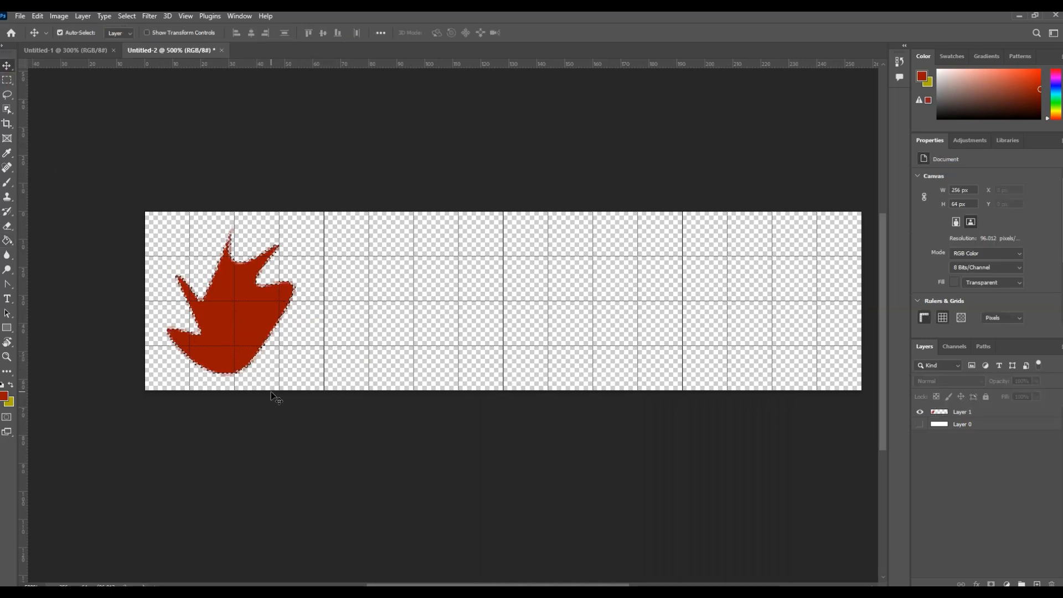
key(ctrl+d)
click(258, 348)
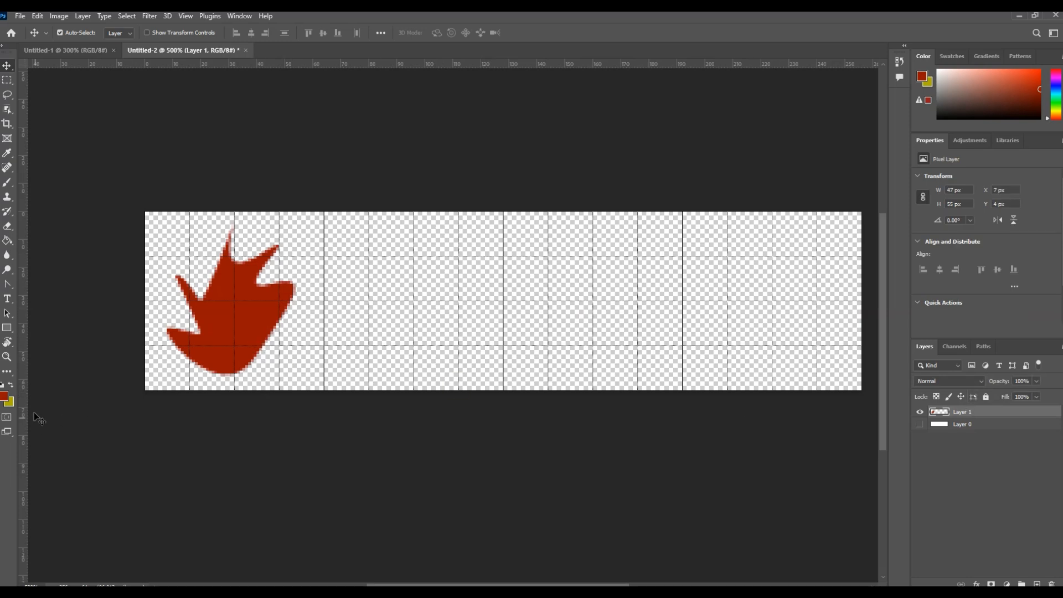
- Set the foreground colour to a bright orange
click(3, 397)
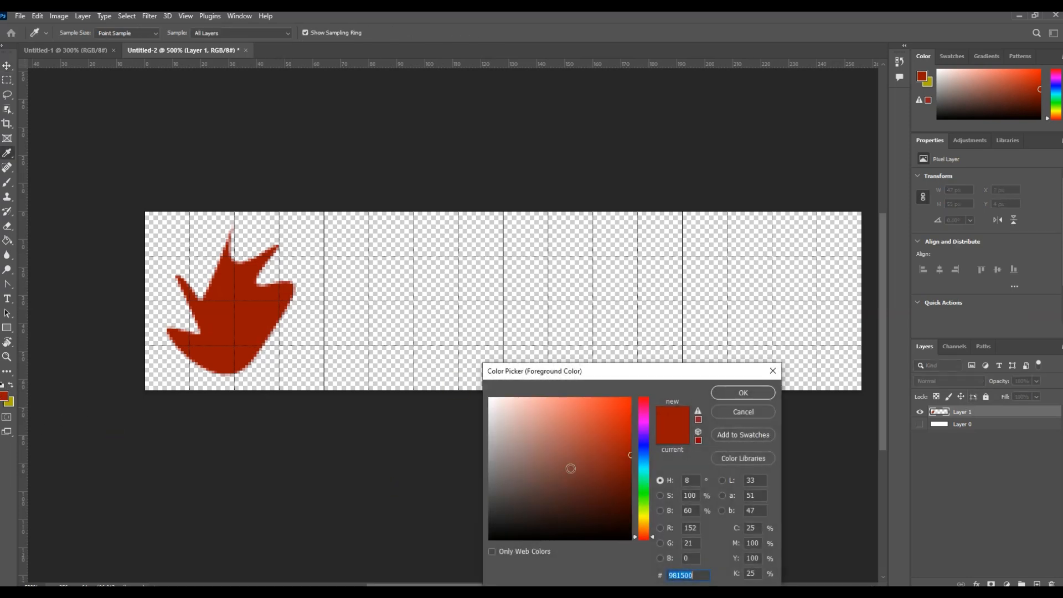
click(644, 518)
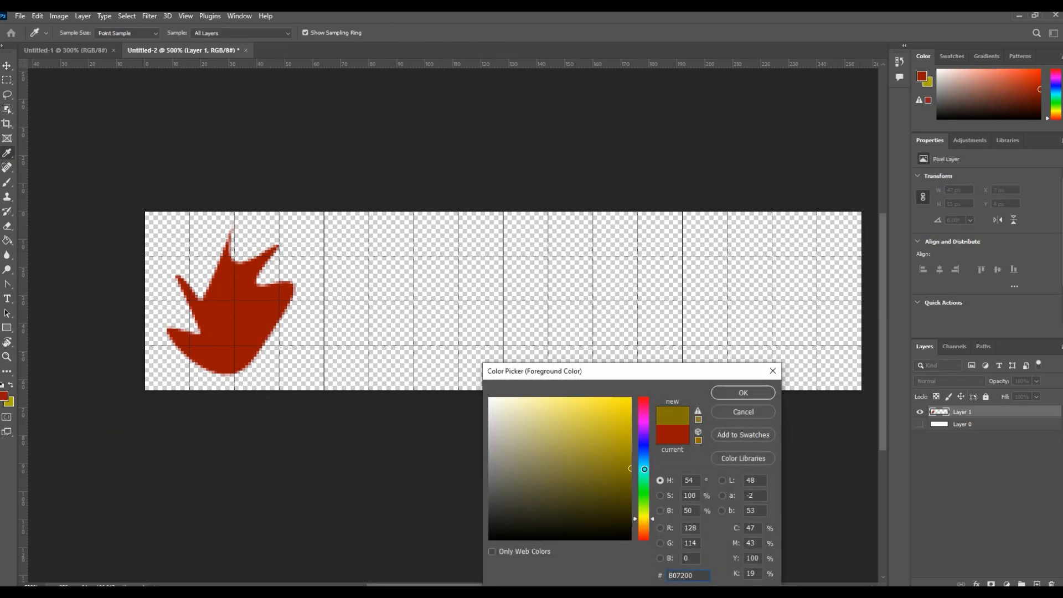
click(645, 529)
drag(631, 462, 655, 438)
click(728, 395)
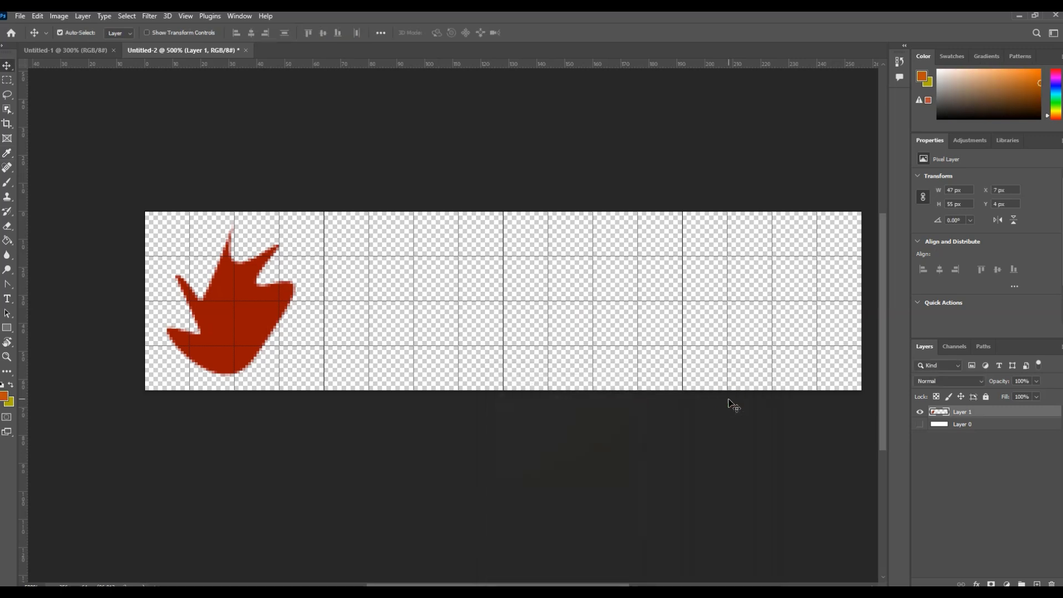
- Add a new layer and paint an orange inner flame over the dark red shape with a soft brush of about 6 px
click(1038, 583)
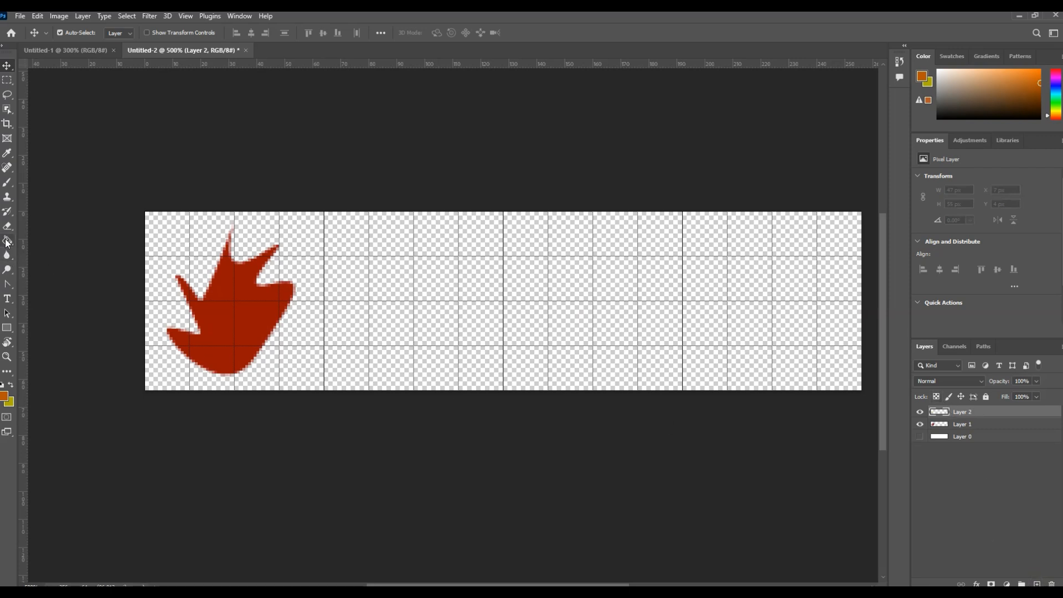
click(8, 185)
click(78, 32)
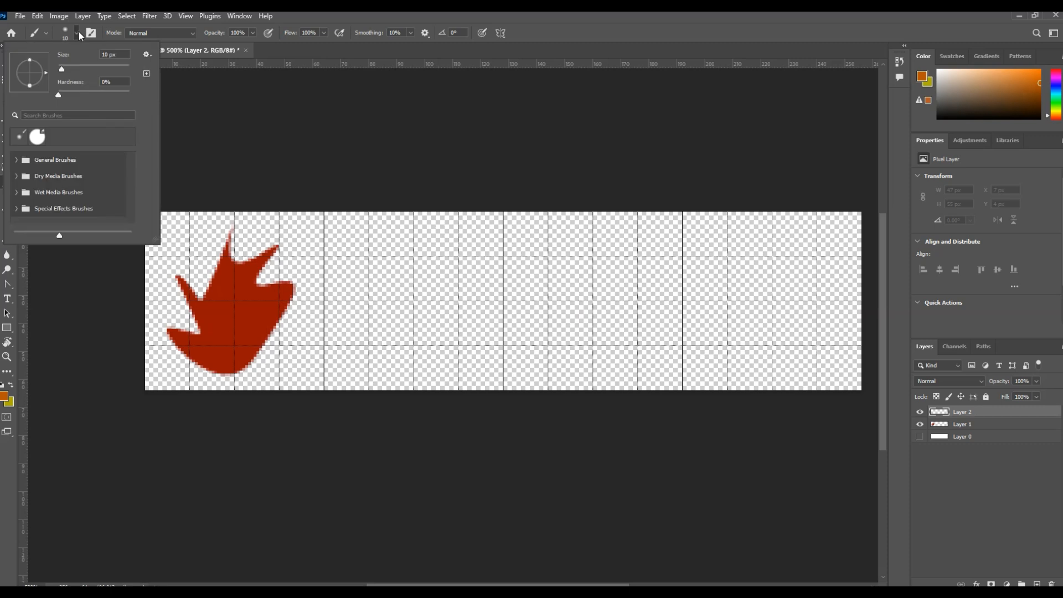
drag(63, 71, 60, 71)
mouse_move(210, 313)
mouse_down()
mouse_move(221, 326)
mouse_move(233, 274)
mouse_move(243, 299)
mouse_move(228, 324)
mouse_move(261, 301)
mouse_move(220, 349)
mouse_move(199, 346)
mouse_move(233, 338)
mouse_move(256, 316)
mouse_move(231, 346)
mouse_move(247, 346)
mouse_move(255, 312)
mouse_move(276, 294)
mouse_move(224, 354)
mouse_move(256, 297)
mouse_move(230, 283)
mouse_up()
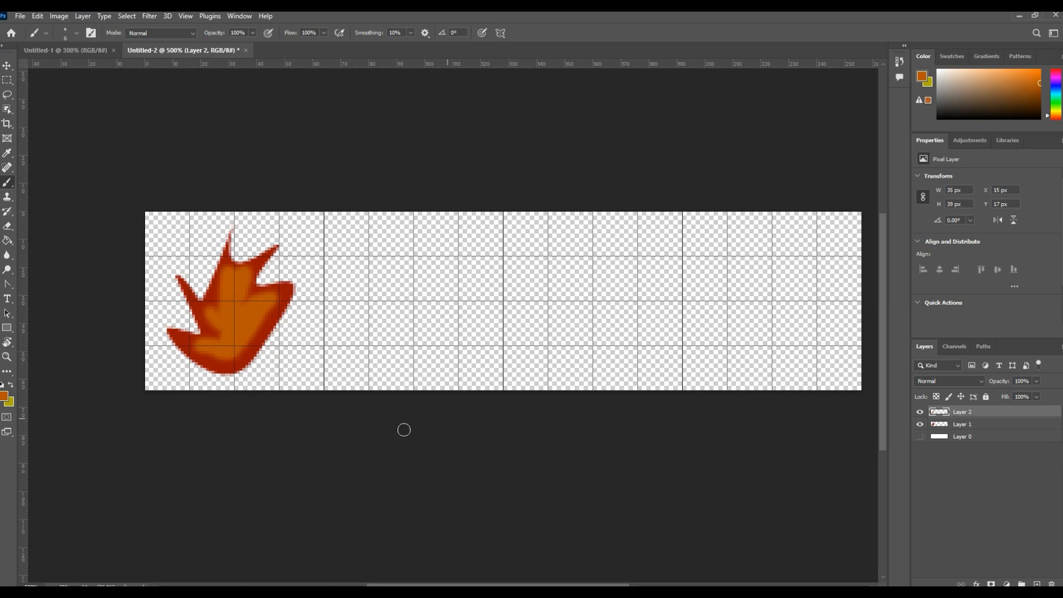
- Set the foreground colour to dark yellow, #b79700, and paint a core in the lower middle of the first flame
click(6, 395)
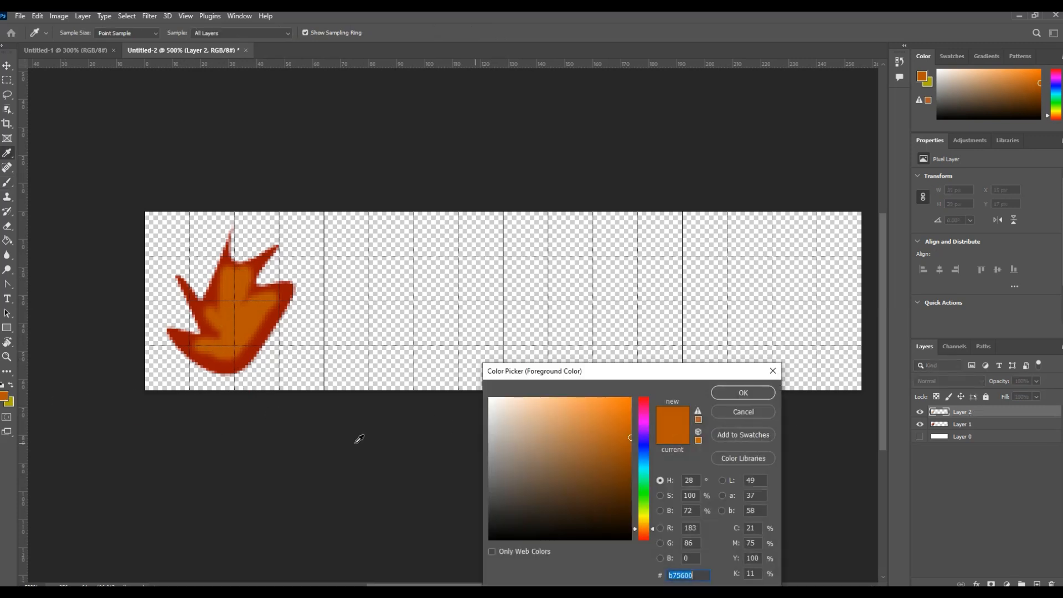
drag(643, 529, 643, 521)
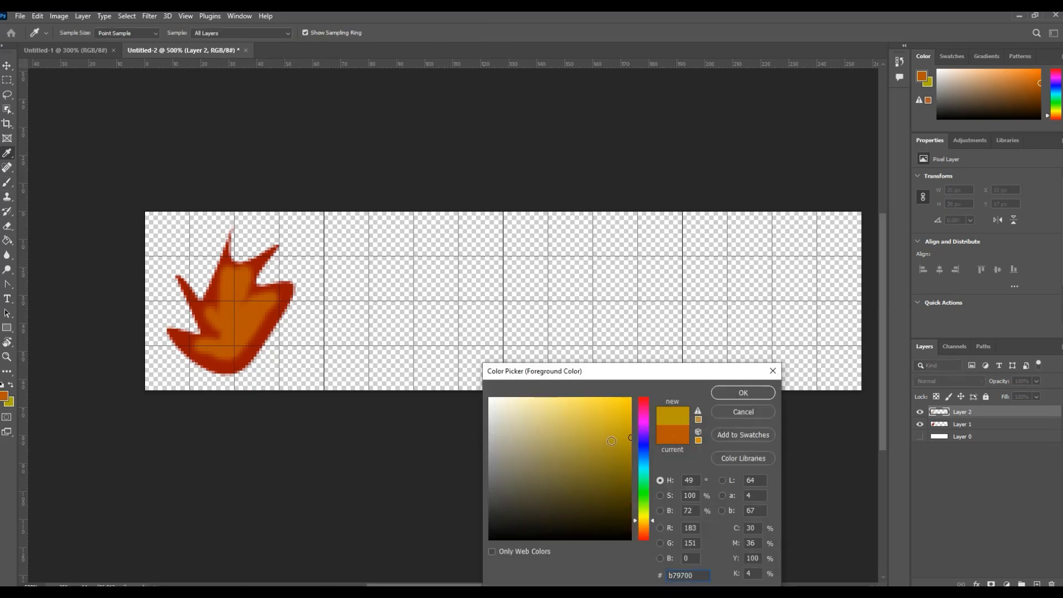
click(720, 394)
mouse_move(235, 322)
mouse_down()
mouse_move(234, 345)
mouse_move(218, 347)
mouse_move(248, 328)
mouse_move(230, 311)
mouse_move(244, 334)
mouse_move(209, 347)
mouse_up()
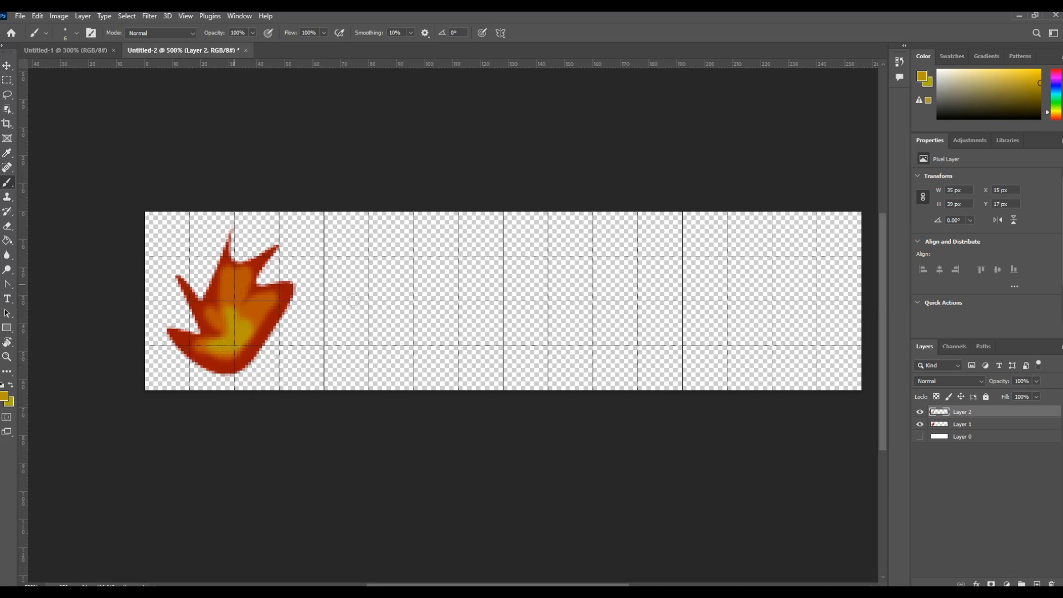
- Add a new layer and draw a closed, spiky flame path about 53 px wide and high in the second cell with the Curvature Pen
click(7, 66)
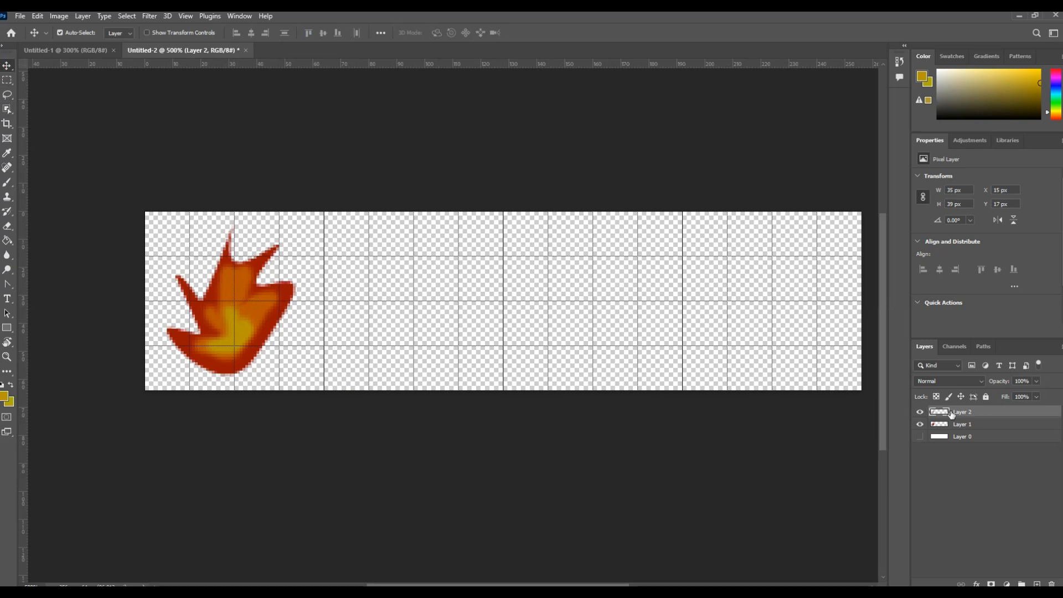
click(1037, 585)
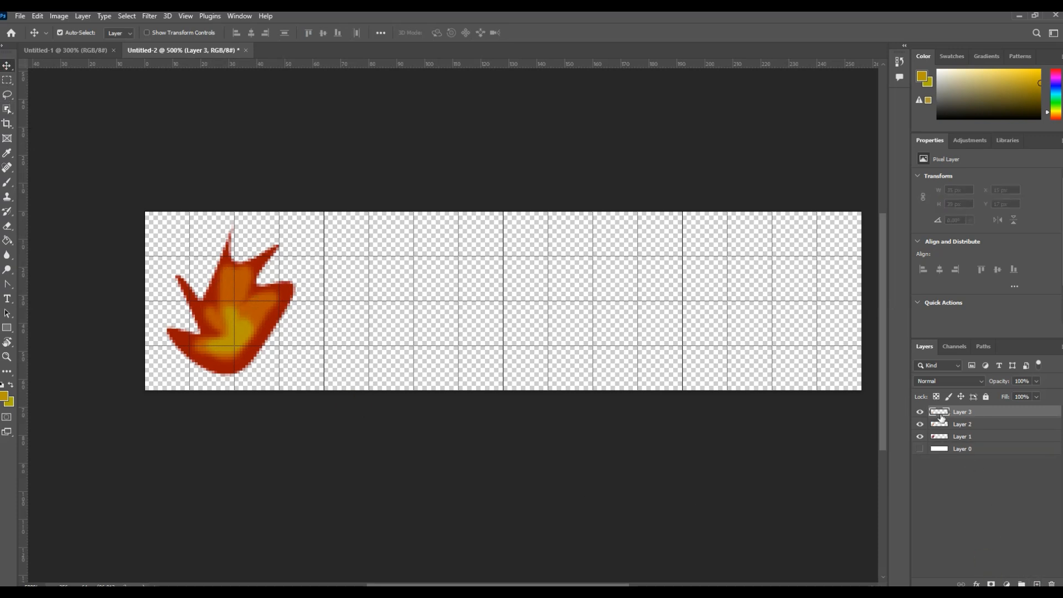
click(7, 284)
click(59, 308)
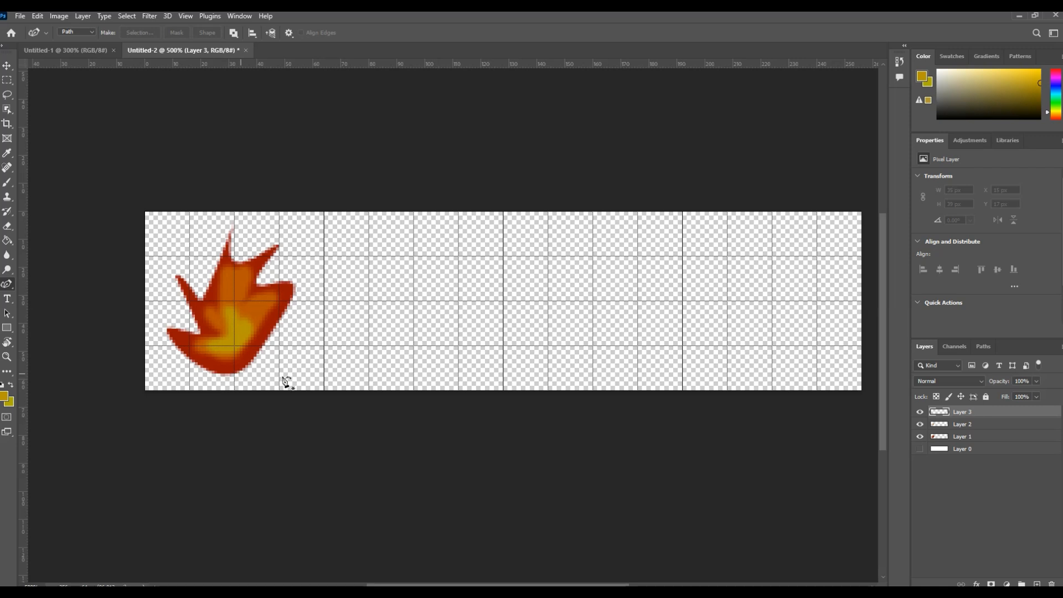
click(413, 374)
click(447, 356)
click(478, 334)
click(453, 331)
click(486, 292)
click(446, 296)
click(466, 225)
click(427, 269)
click(382, 228)
click(402, 272)
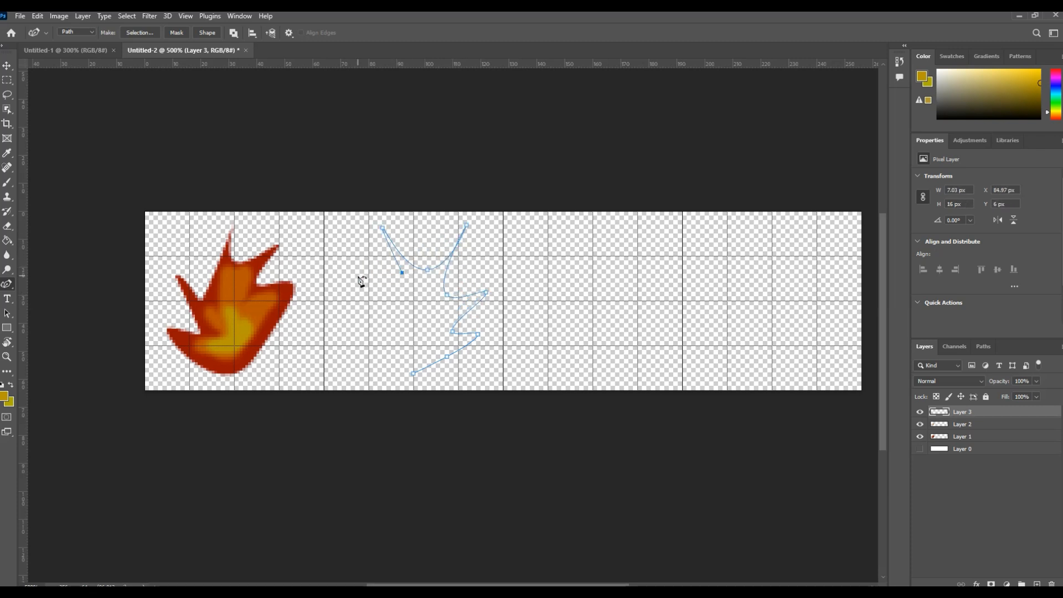
click(343, 260)
click(383, 286)
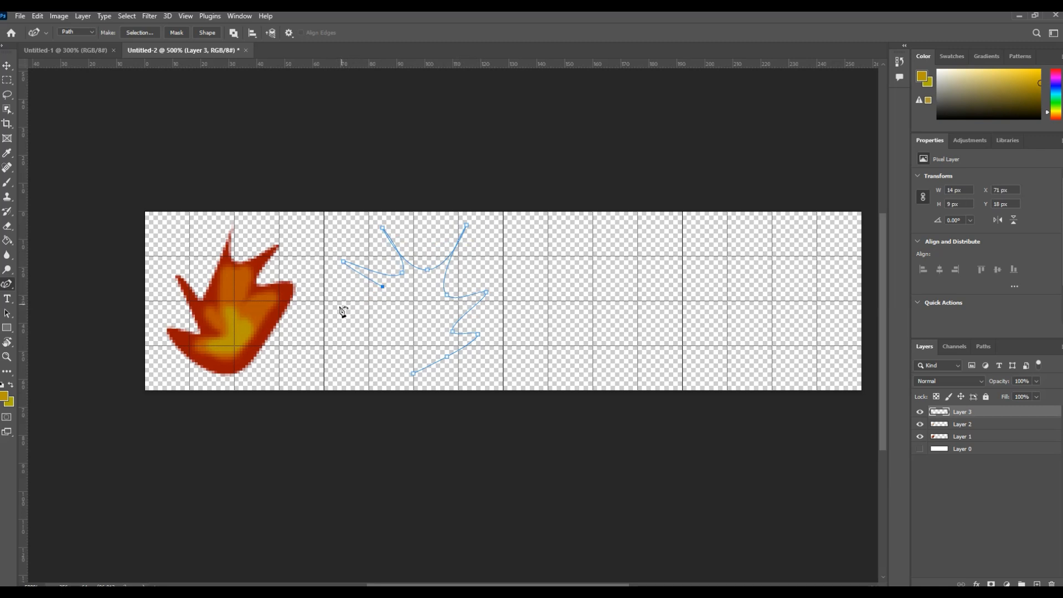
click(337, 289)
click(390, 337)
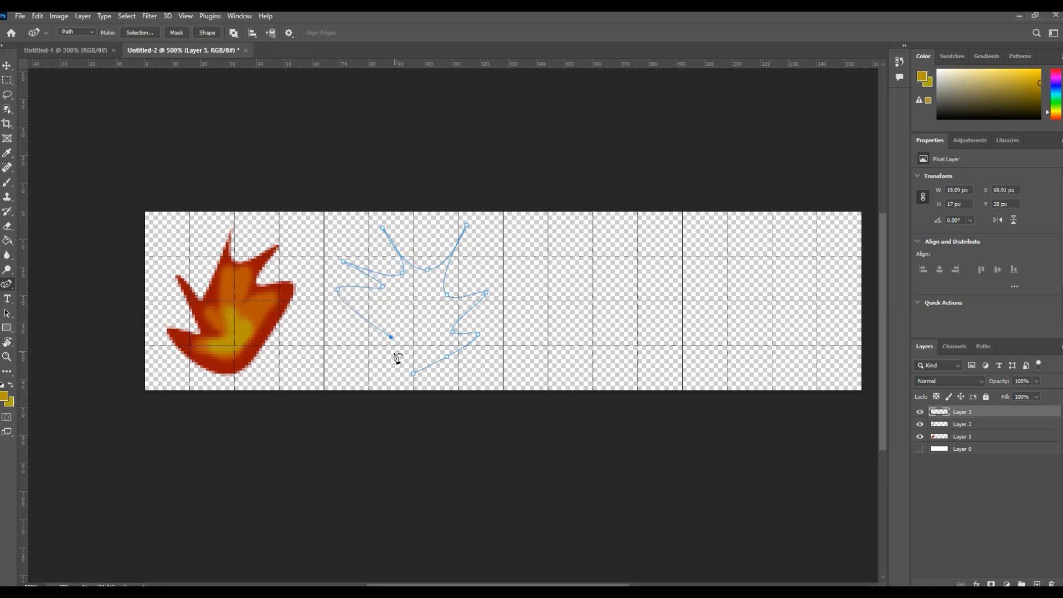
click(354, 340)
click(382, 359)
click(413, 374)
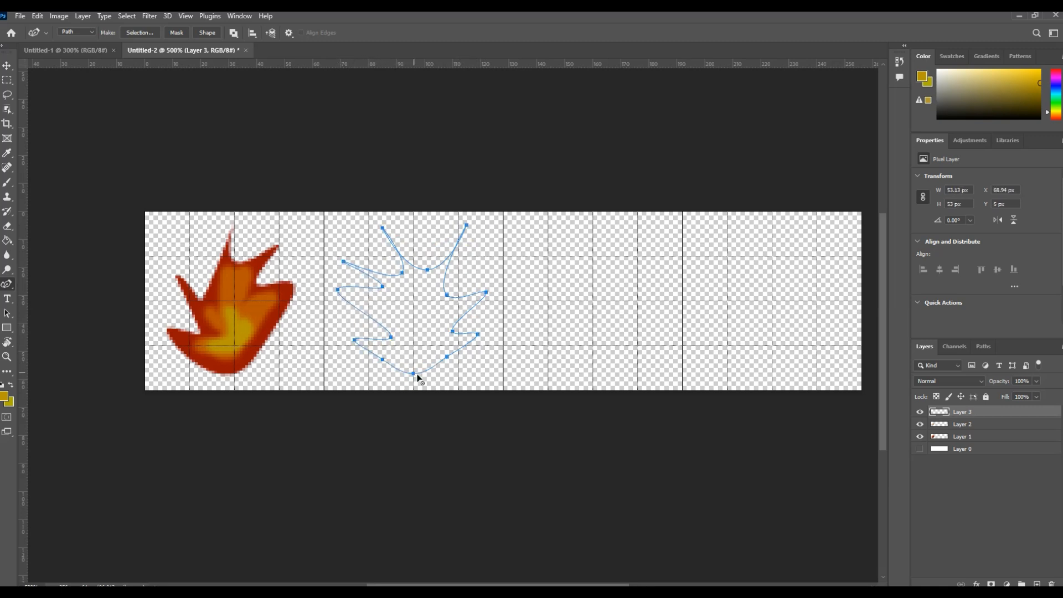
- Reshape the two upper tips of the second flame's path with the Convert Point tool
right_click(5, 287)
click(61, 337)
click(383, 227)
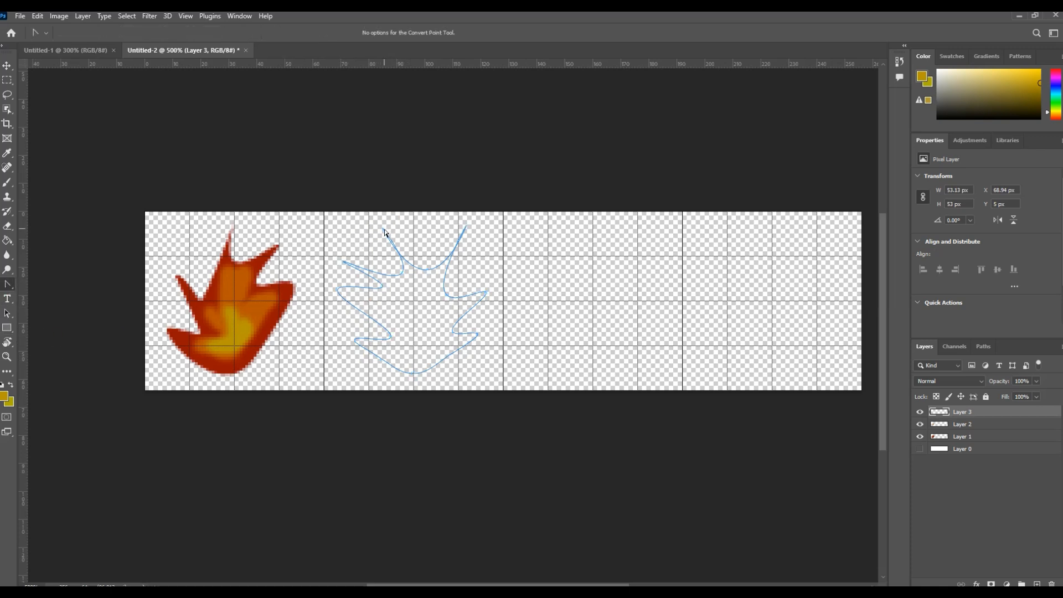
drag(382, 227, 368, 222)
click(427, 248)
drag(466, 226, 481, 230)
click(502, 367)
- Add another new layer and load the second flame's work path as a selection
click(1036, 582)
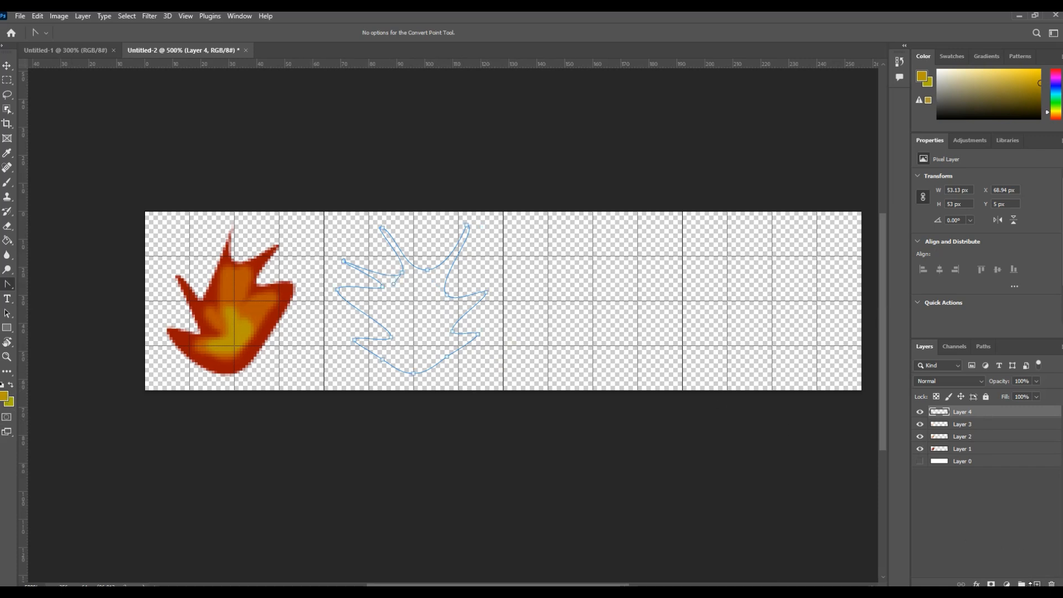
click(981, 347)
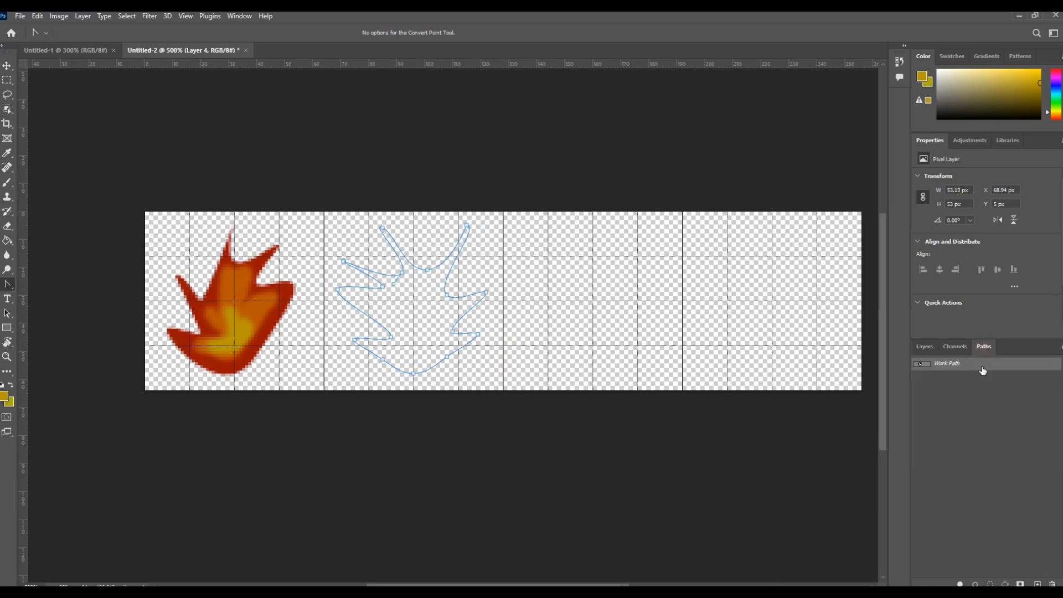
click(989, 584)
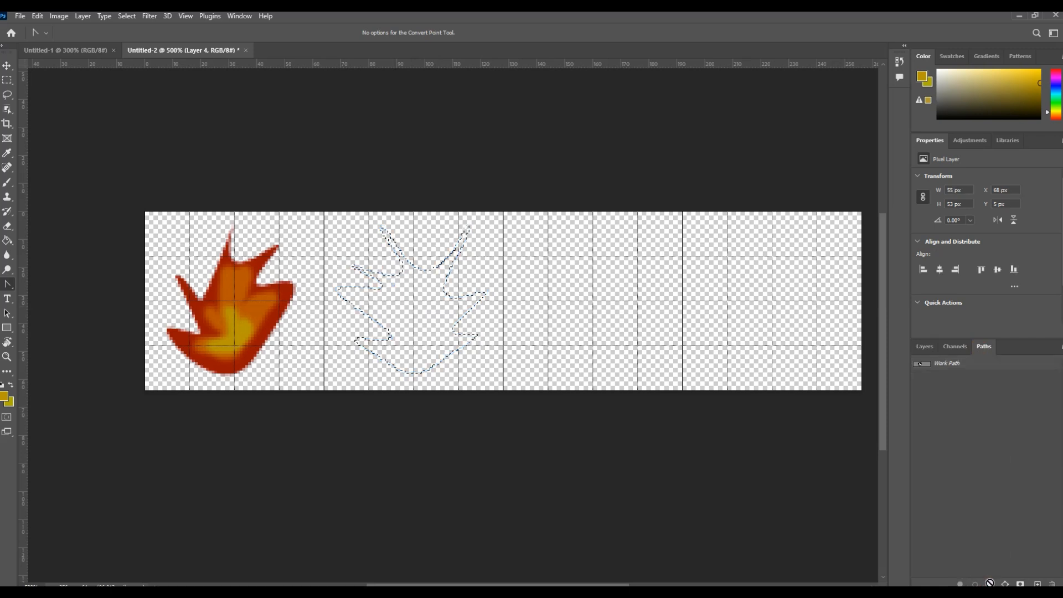
- Sample the first flame's dark red as the foreground colour and fill the second flame's selection with it
click(5, 398)
click(206, 296)
key(Return)
key(g)
click(421, 379)
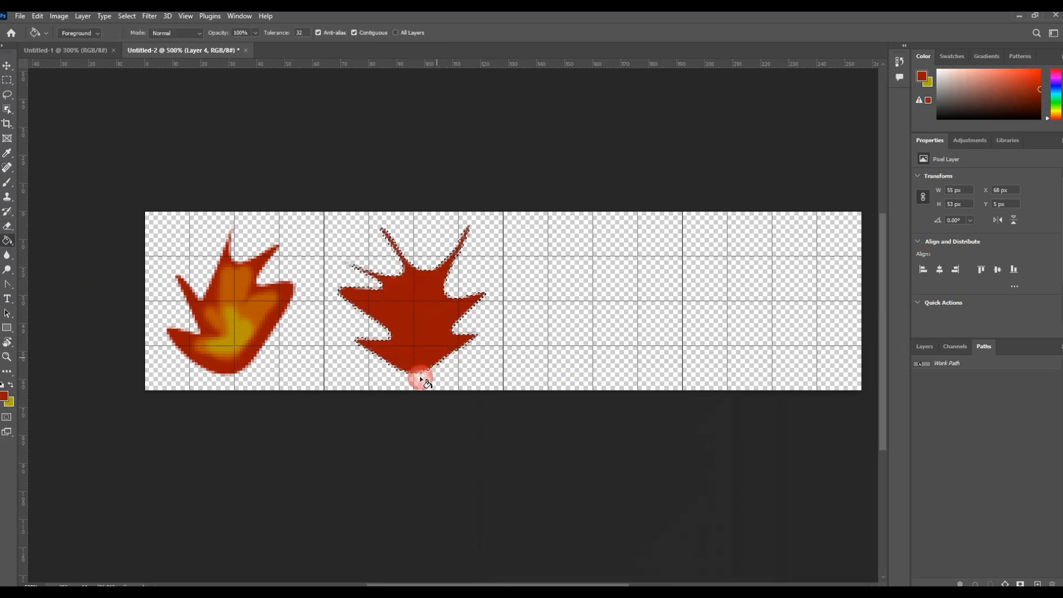
- Add a new layer and paint an inner flame inside the second flame with the orange sampled from the first flame
click(923, 347)
click(1037, 583)
click(4, 398)
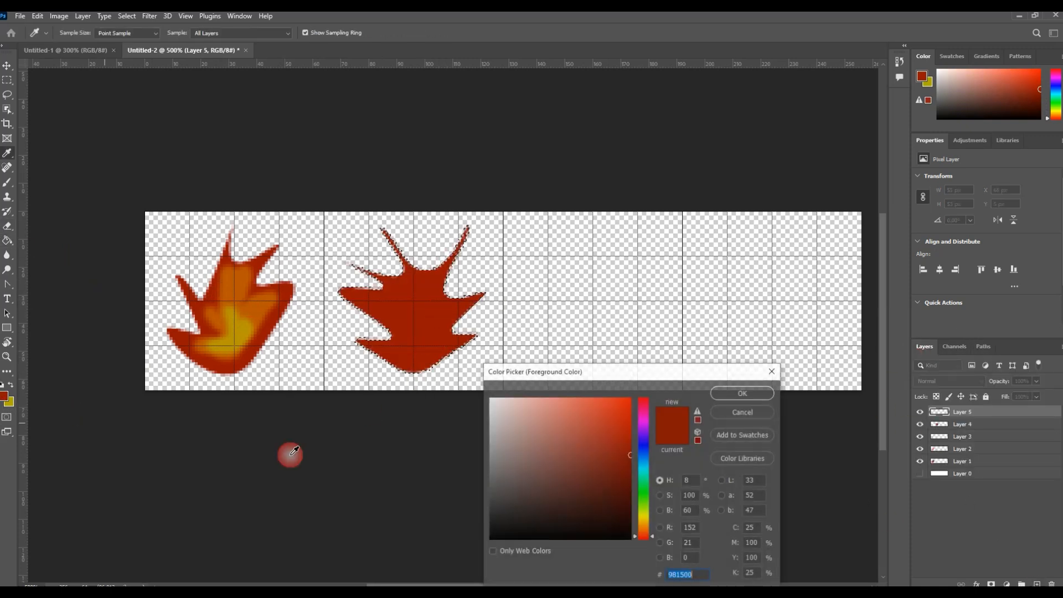
click(245, 293)
click(741, 393)
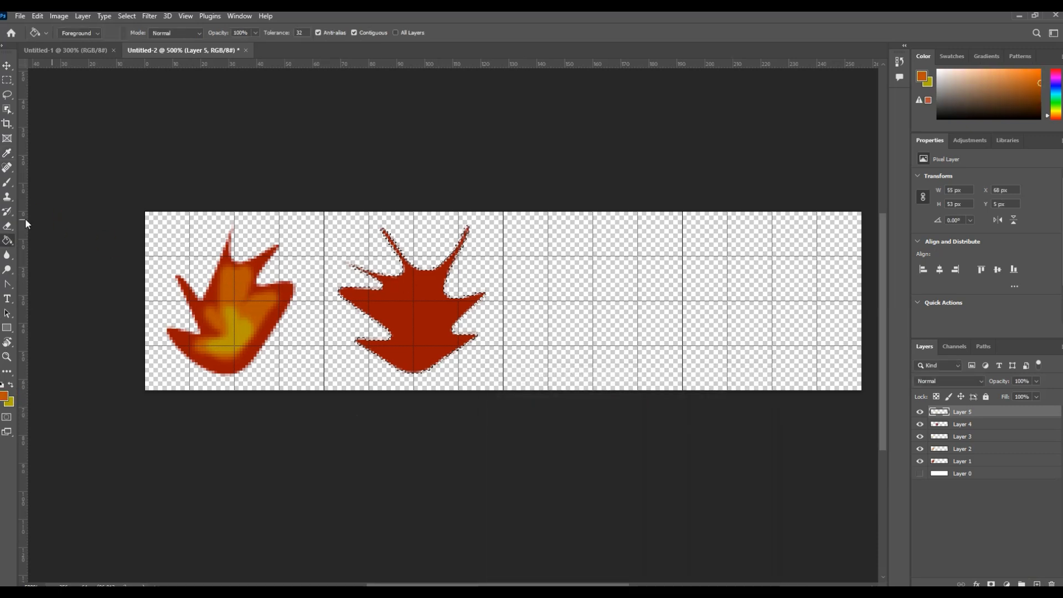
click(7, 182)
mouse_move(388, 289)
mouse_down()
mouse_move(408, 285)
mouse_move(406, 308)
mouse_move(392, 308)
mouse_move(431, 287)
mouse_move(438, 318)
mouse_move(411, 328)
mouse_move(409, 352)
mouse_move(430, 343)
mouse_move(412, 286)
mouse_up()
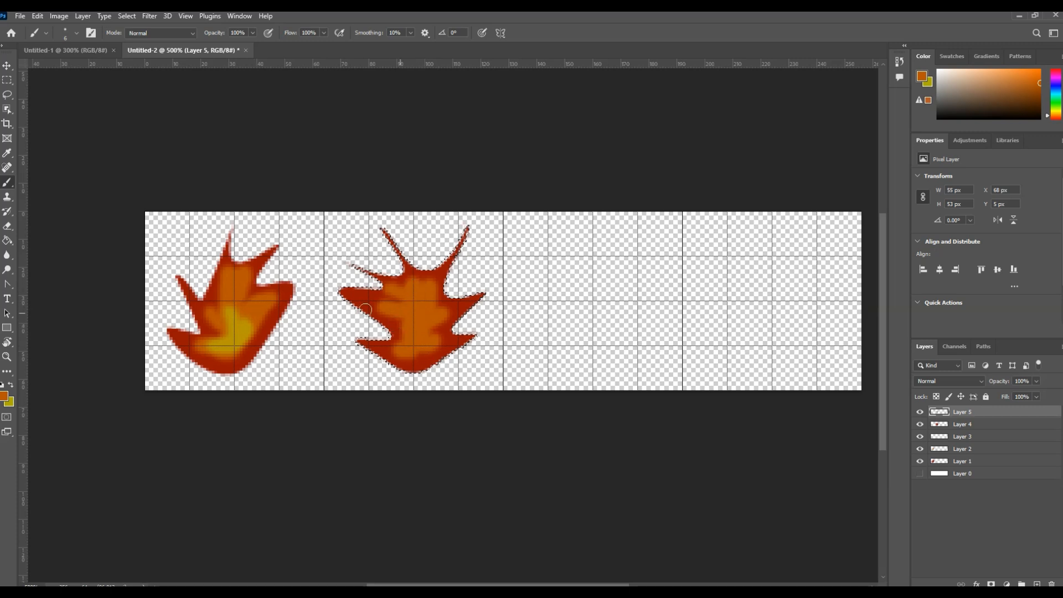
- Paint the second flame's core with the yellow sampled from the first flame and remove the selection
click(5, 397)
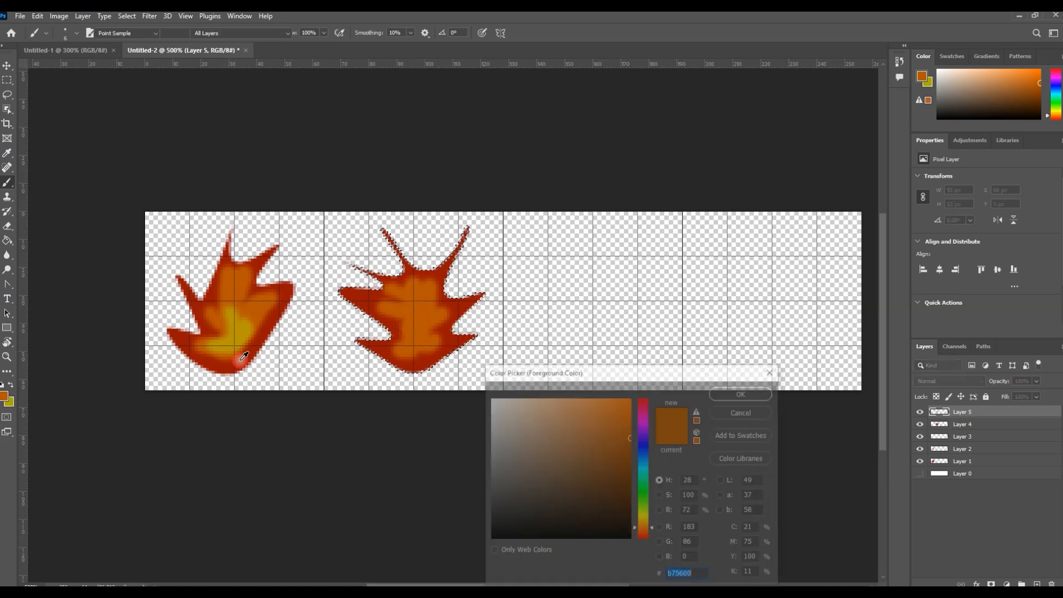
click(237, 333)
click(728, 394)
mouse_move(406, 318)
mouse_down()
mouse_move(420, 330)
mouse_move(414, 353)
mouse_up()
key(ctrl+d)
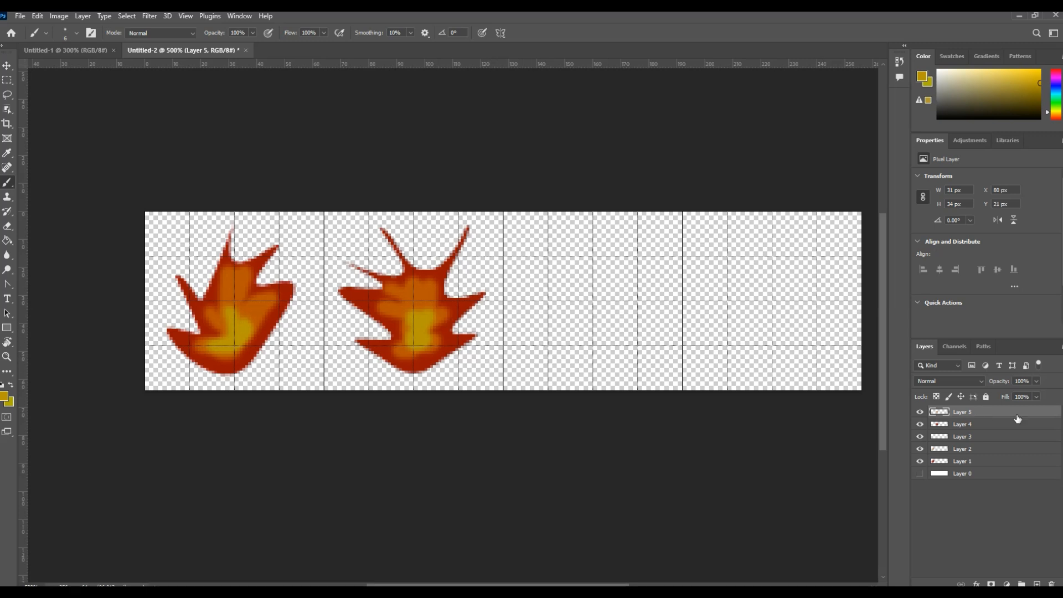
- Add a new layer and draw the lower-left and upper spikes of a flame path in the third cell with the Curvature Pen
key(ctrl+shift+alt+n)
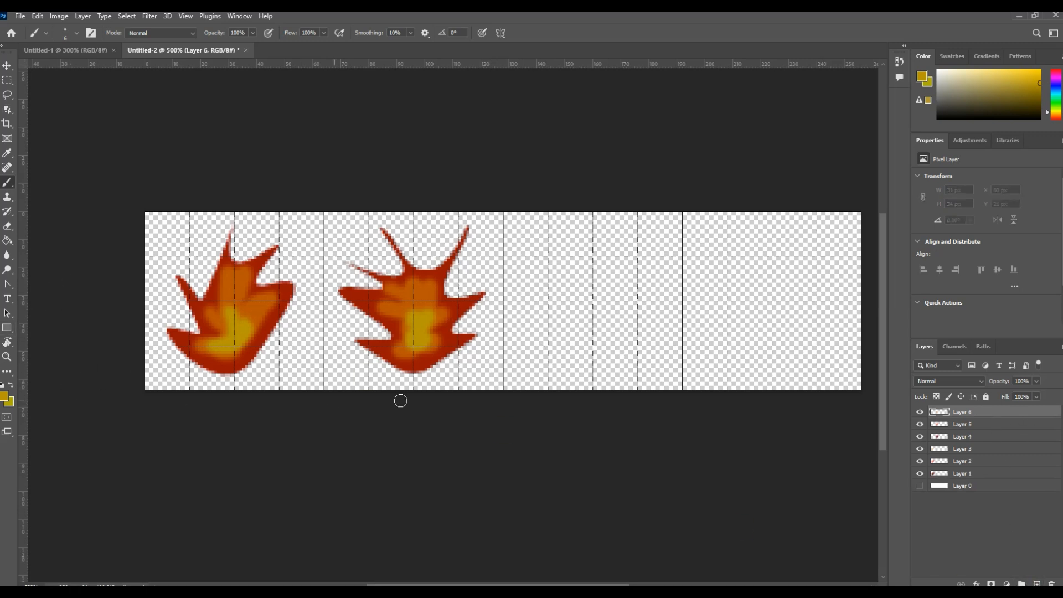
click(10, 288)
click(59, 305)
click(593, 368)
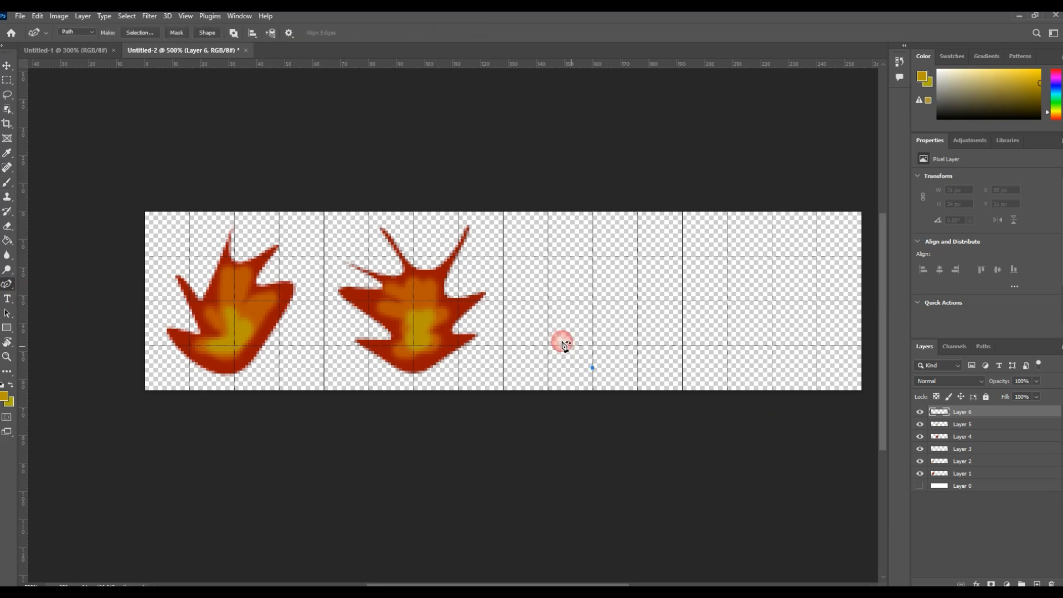
click(533, 320)
click(568, 332)
click(548, 289)
click(525, 241)
click(567, 272)
click(562, 233)
click(592, 267)
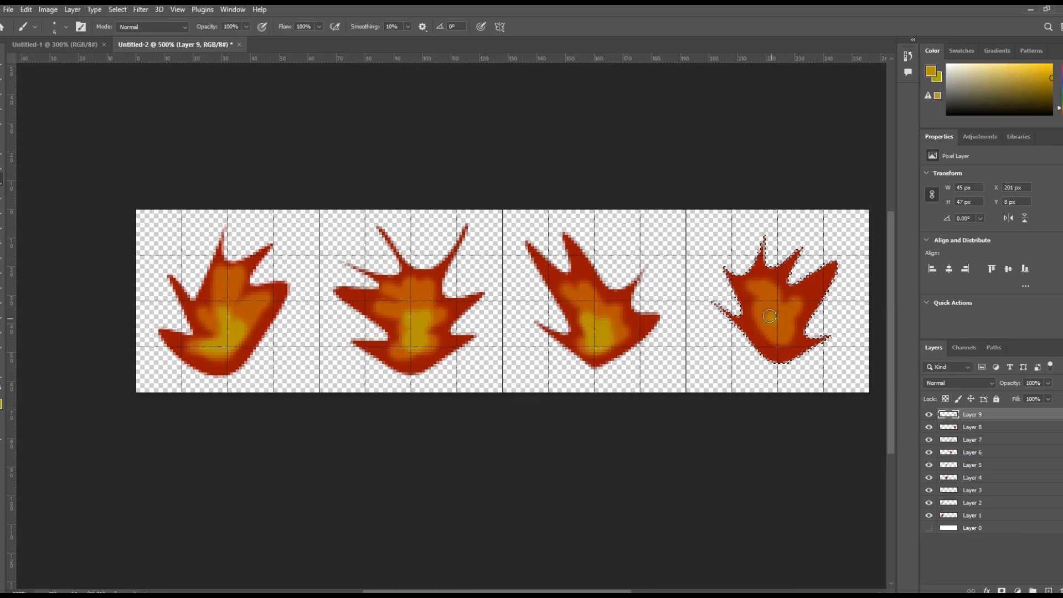
- Paint the yellow core of the flame in the fourth cell and remove the selection
mouse_move(767, 331)
mouse_down()
mouse_move(761, 310)
mouse_move(778, 319)
mouse_move(782, 336)
mouse_move(773, 333)
mouse_up()
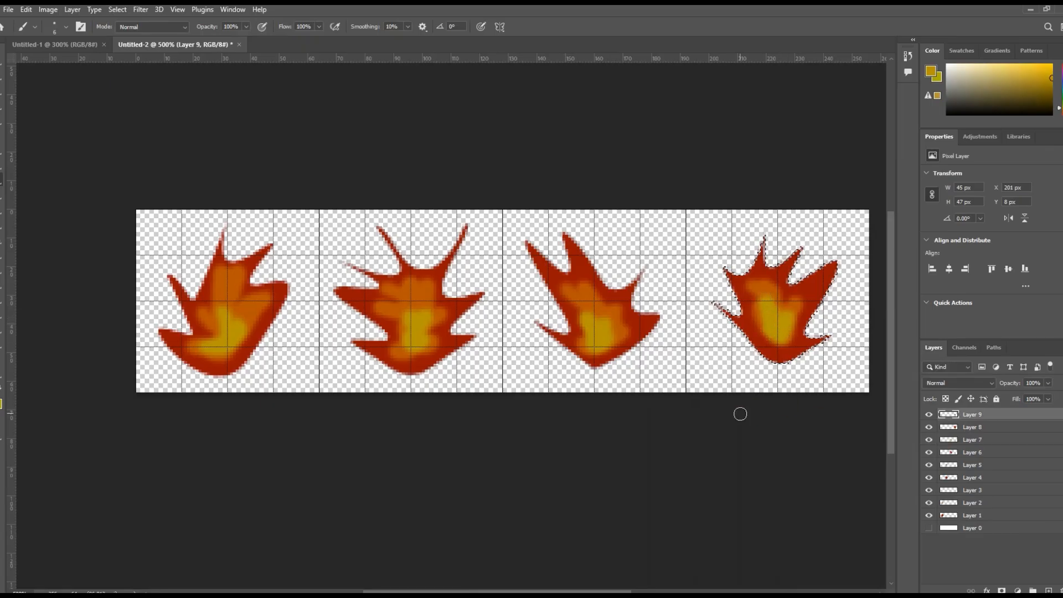
key(ctrl+d)
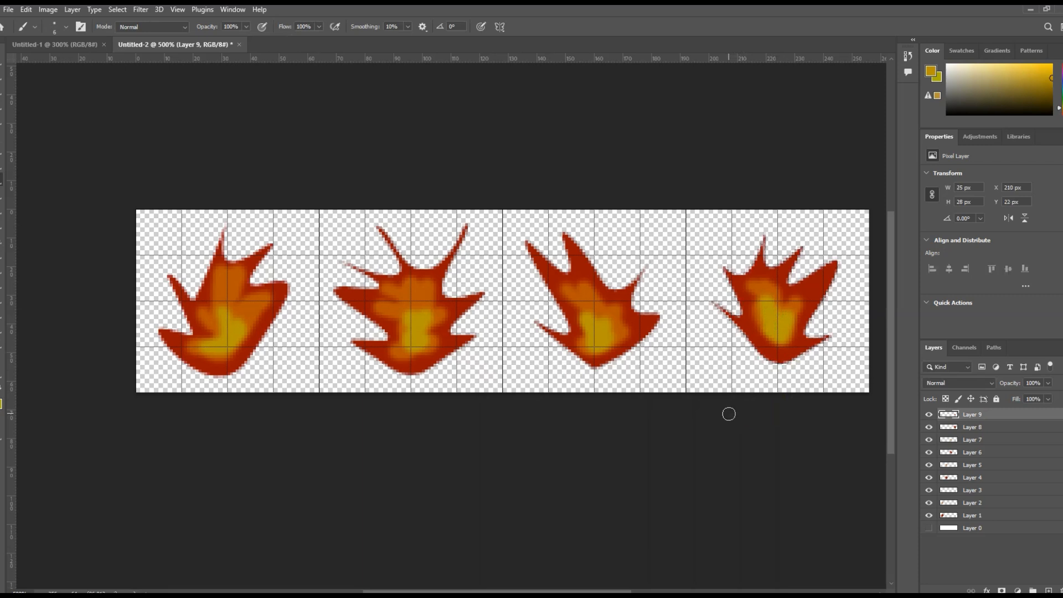
- Move the dark red shape of the fourth flame 1 px to the right
key(v)
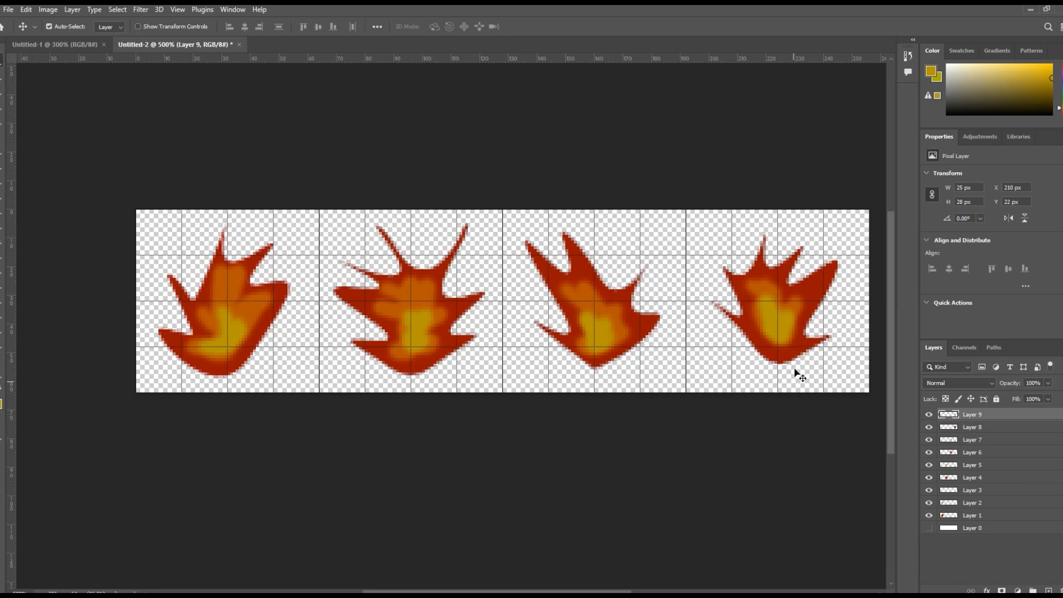
drag(816, 314, 810, 300)
key(Right)
key(Right)
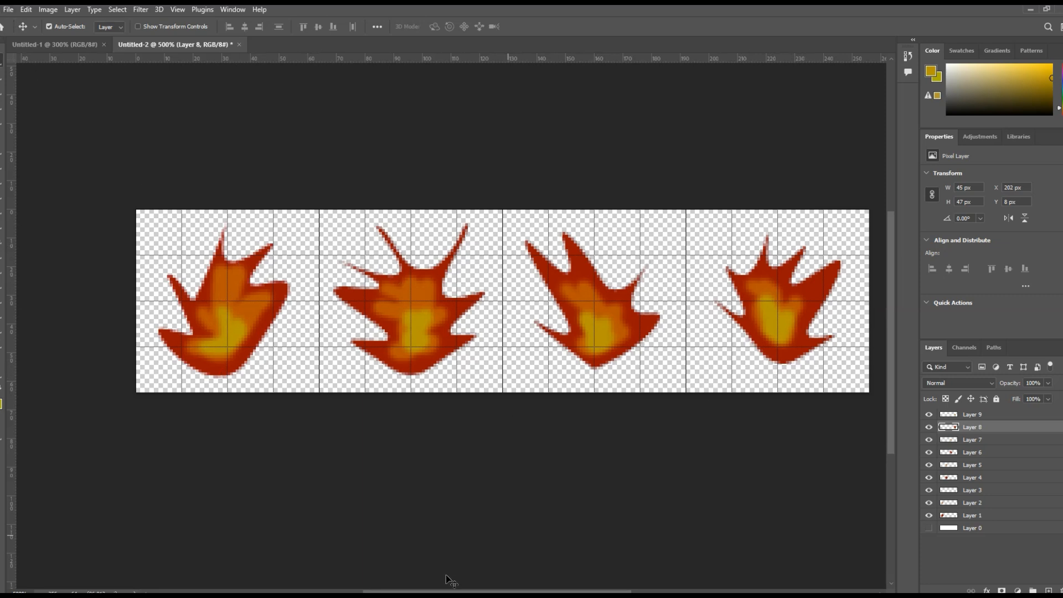
- Start a Save for Web (Legacy) export of the flame strip with the PNG-24 preset
click(8, 10)
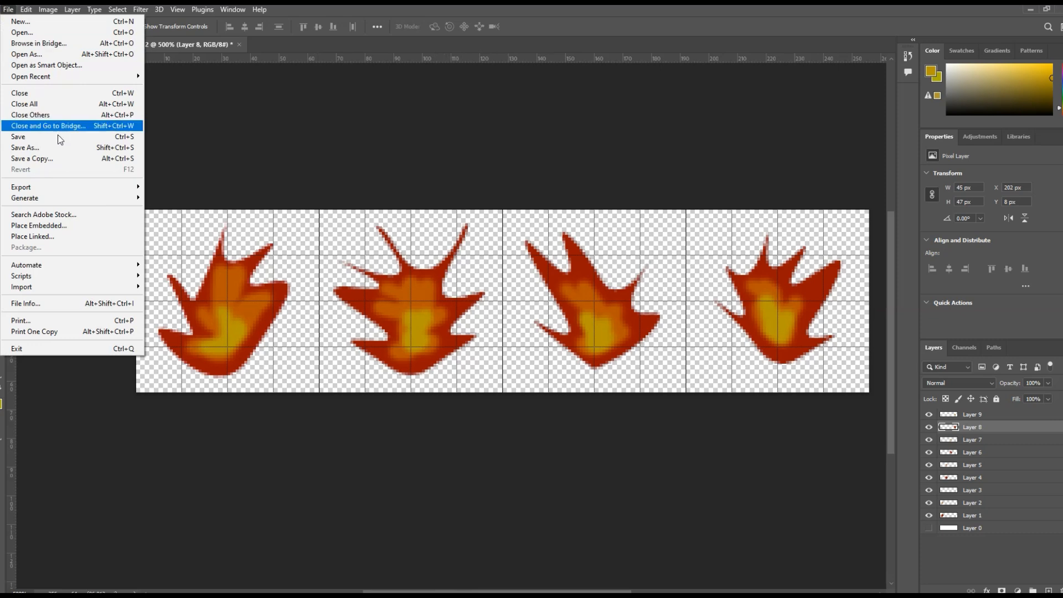
mouse_move(87, 189)
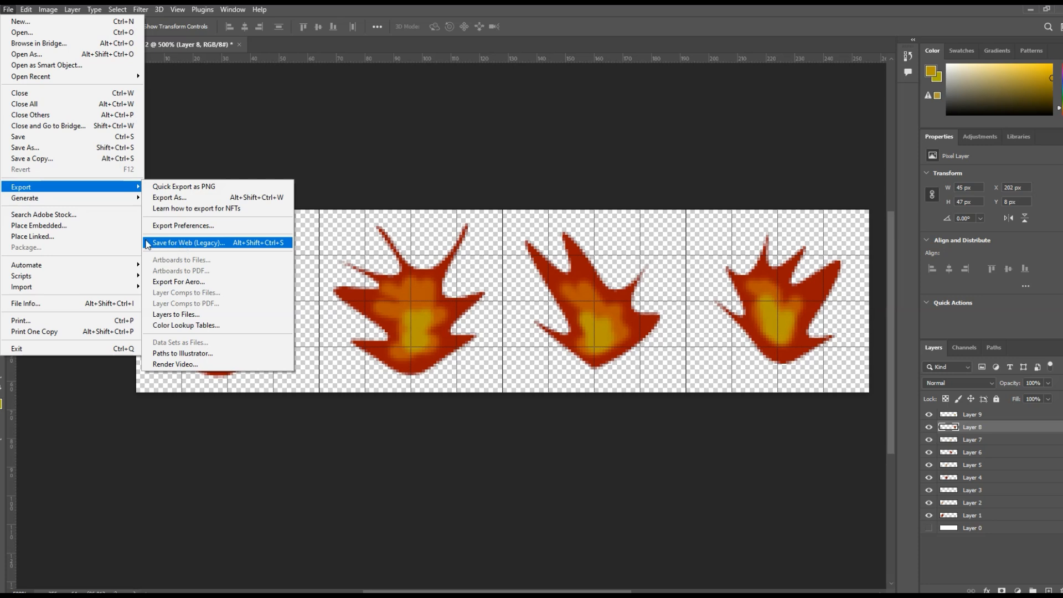
mouse_move(131, 192)
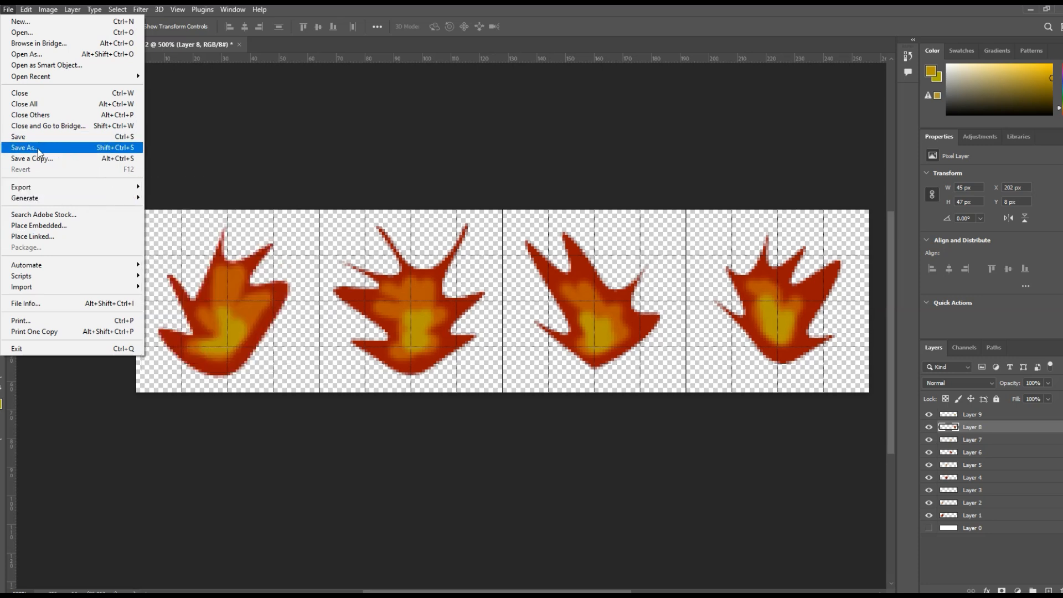
mouse_move(78, 187)
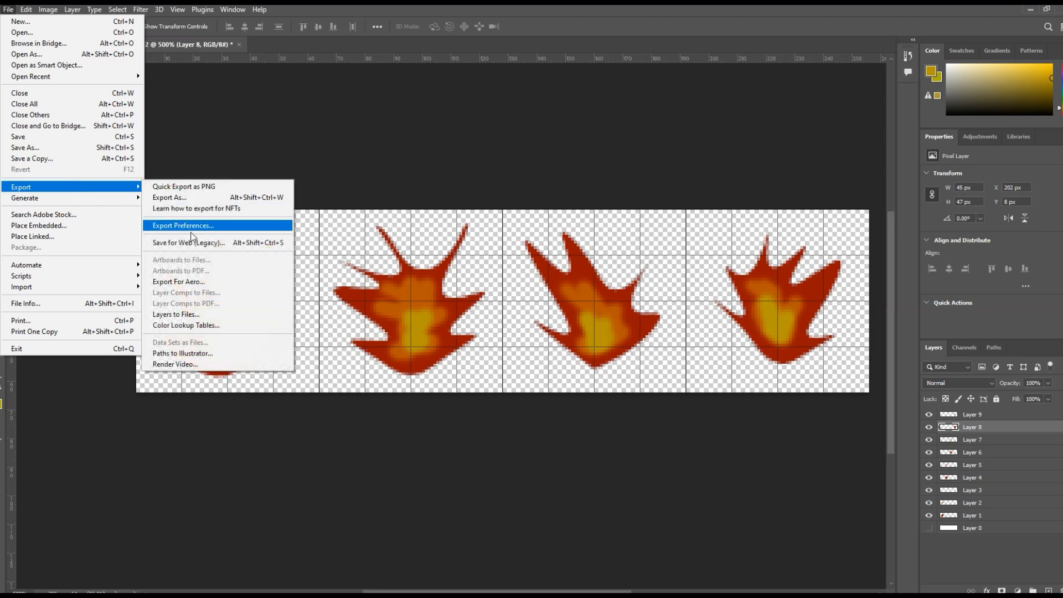
click(190, 242)
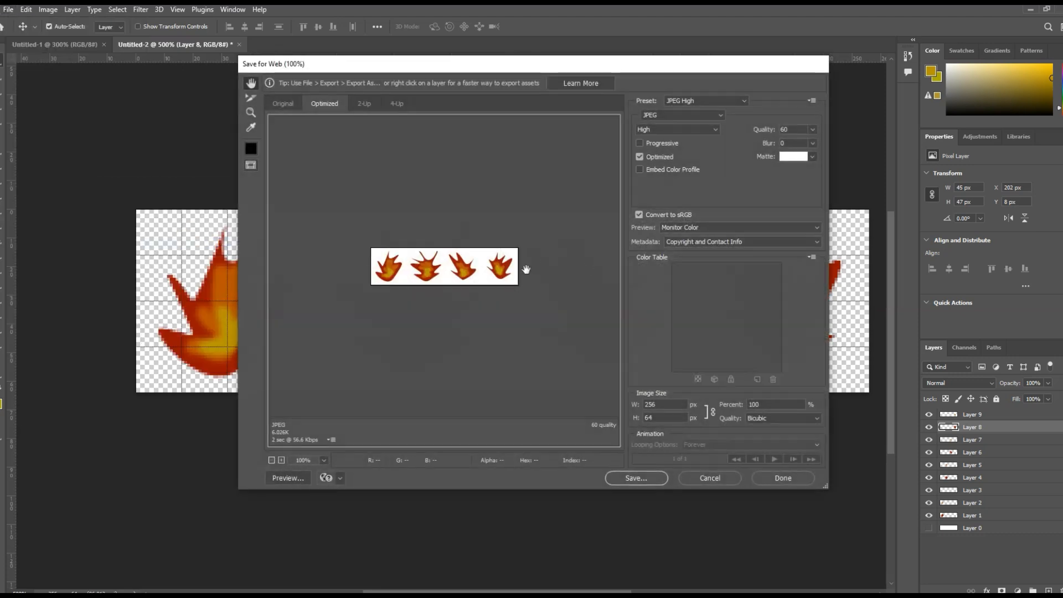
click(740, 102)
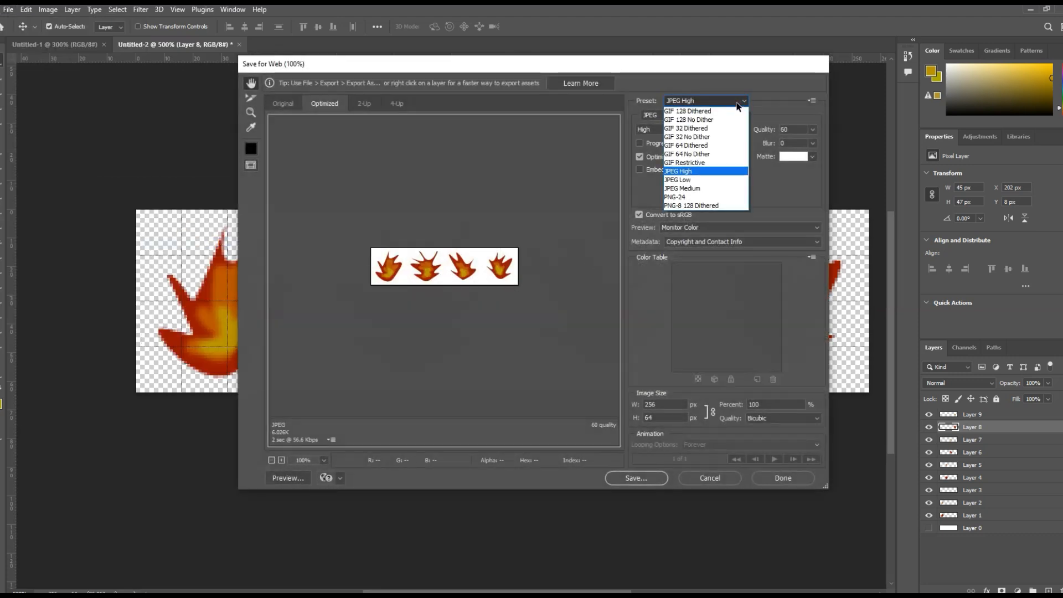
click(697, 198)
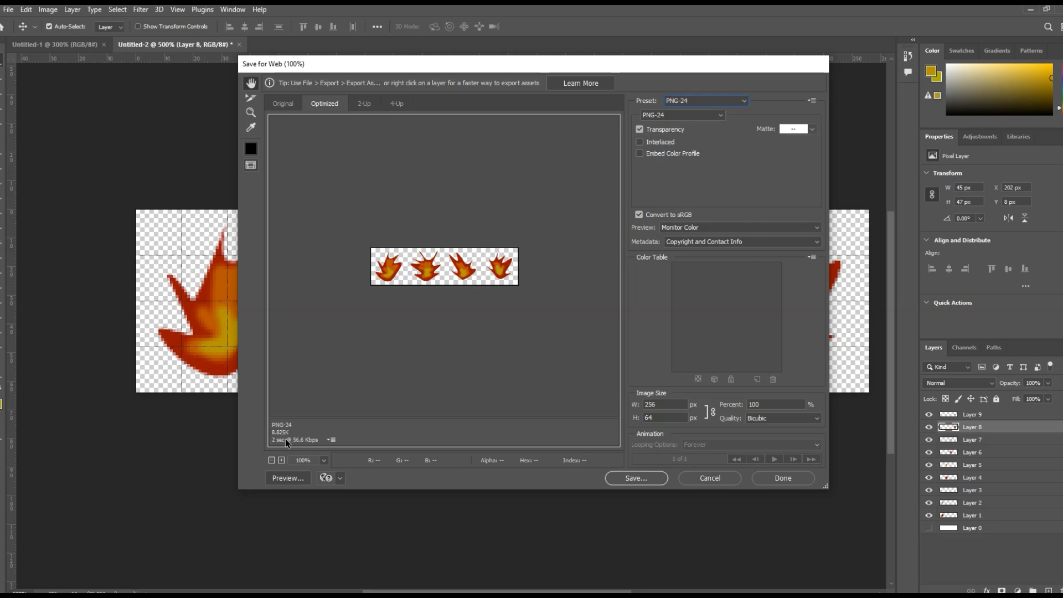
- Save the optimized image to the Desktop under the file name fire
click(612, 477)
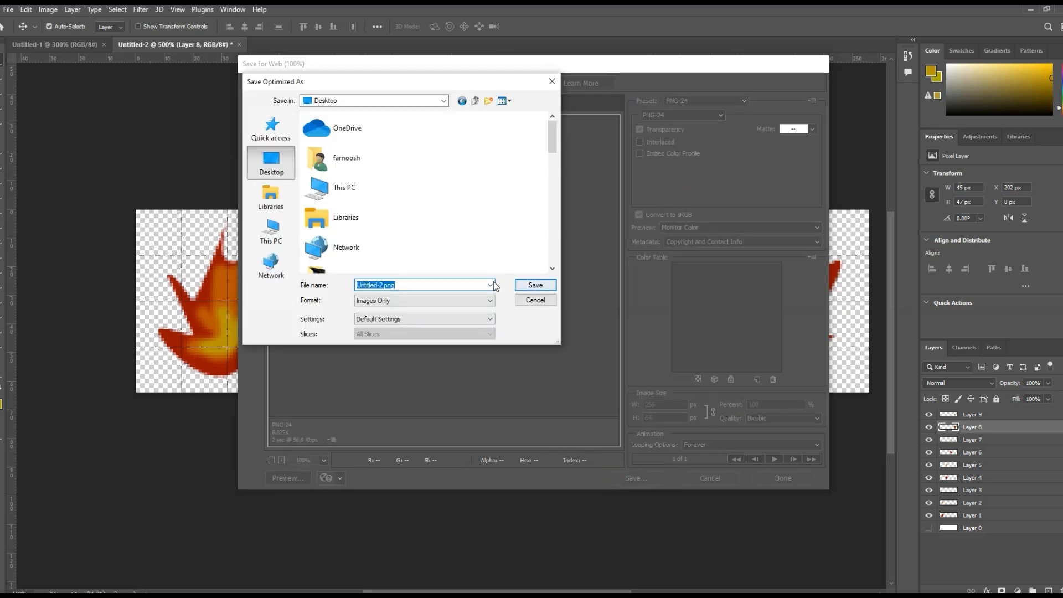
text(fire)
click(526, 284)
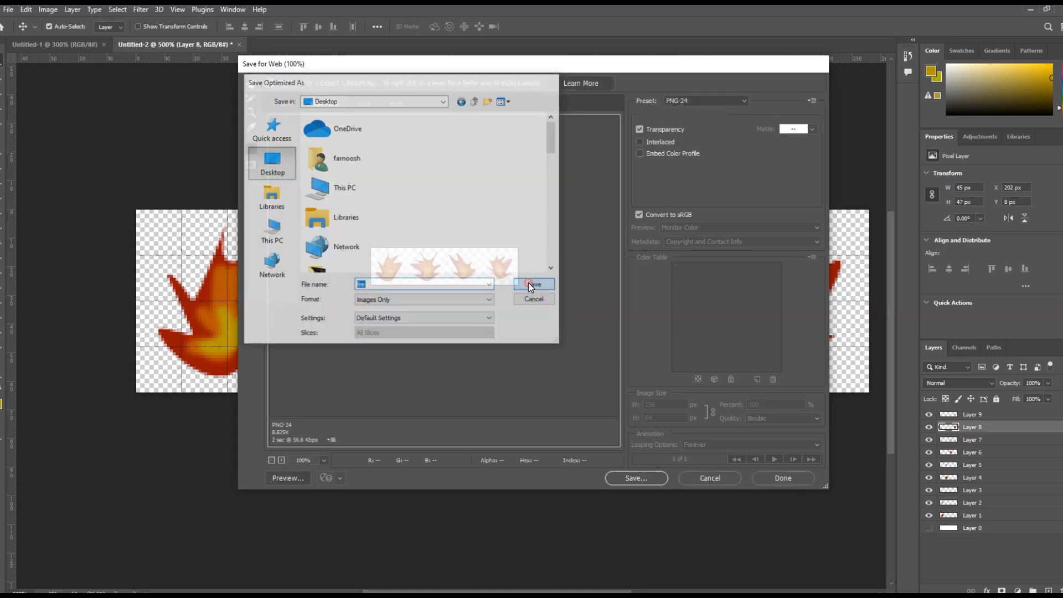
- Switch to Unity and import fire.png from the desktop into the project's pictures folder
click(1027, 10)
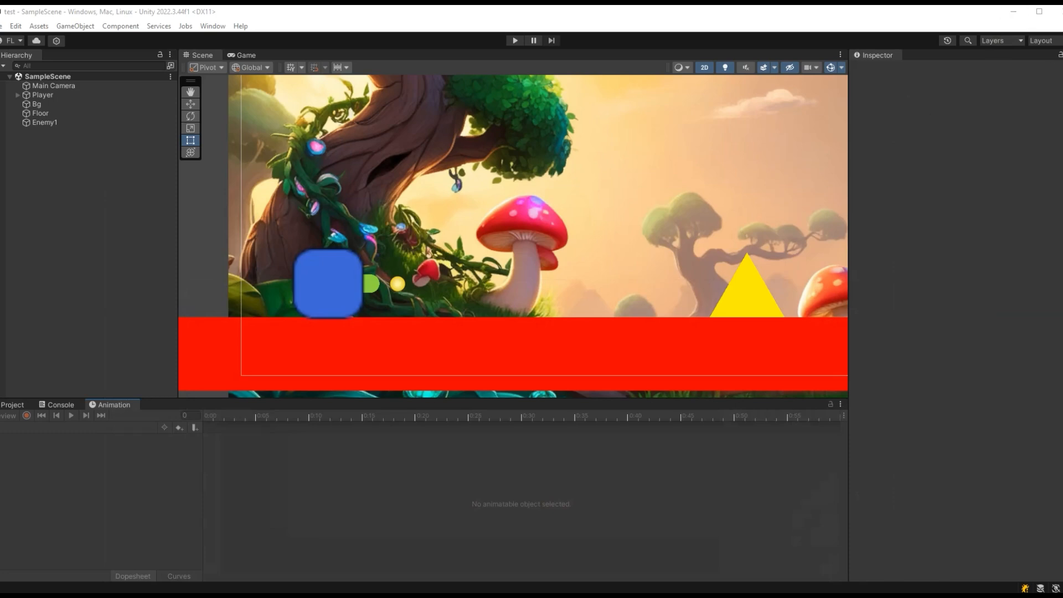
click(12, 405)
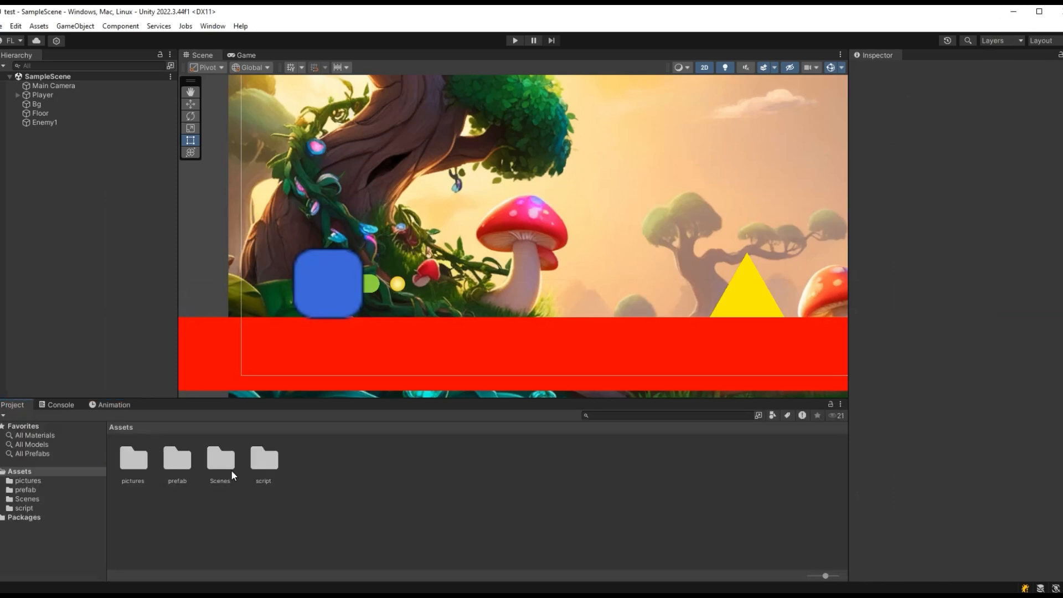
double_click(145, 462)
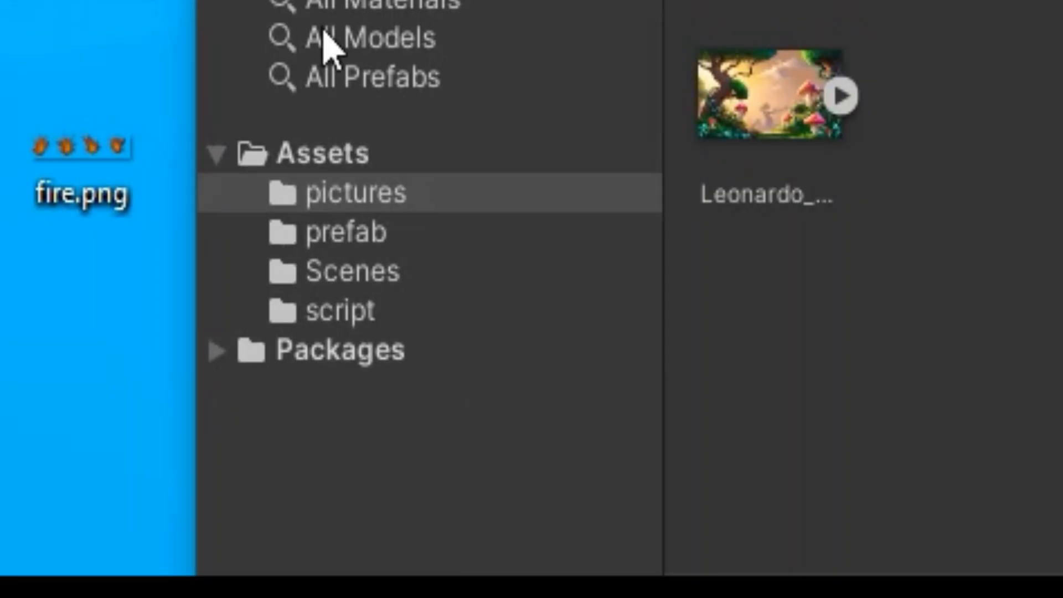
drag(77, 152, 731, 142)
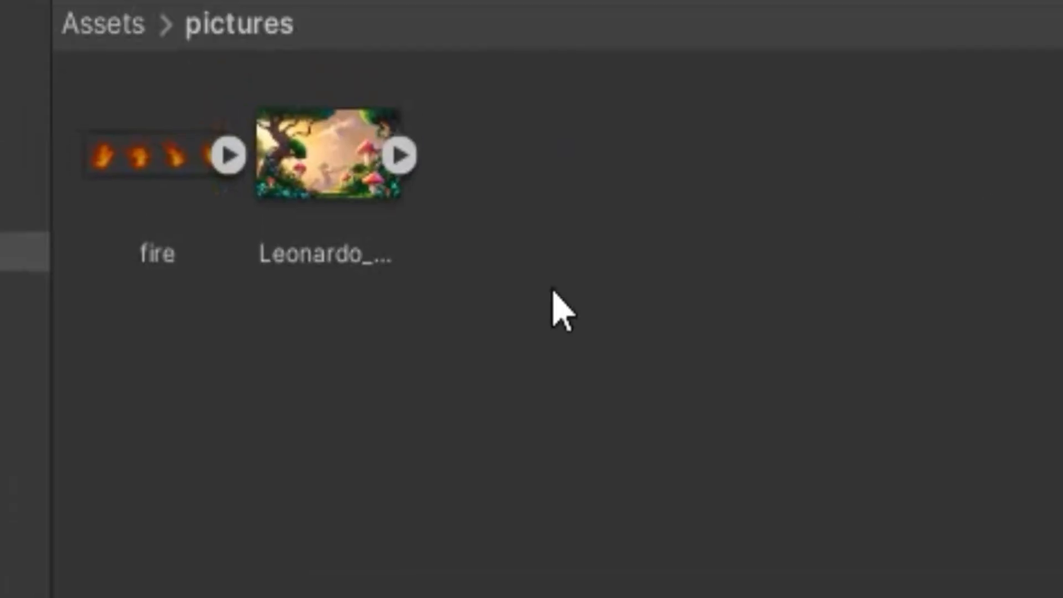
- Set the fire texture's Filter Mode to Point (no filter) and apply the import settings
click(772, 126)
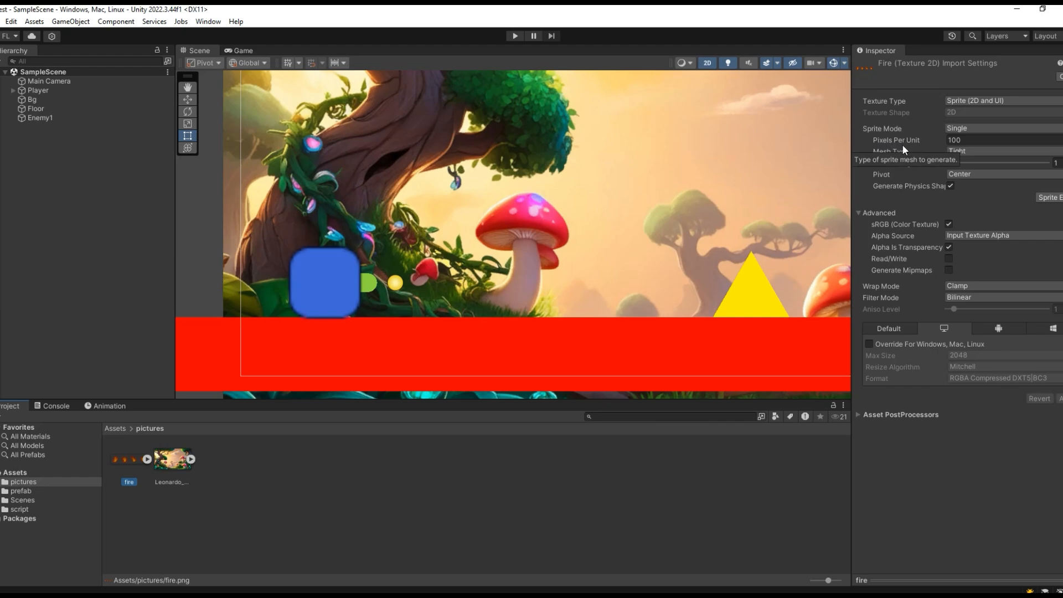
click(977, 142)
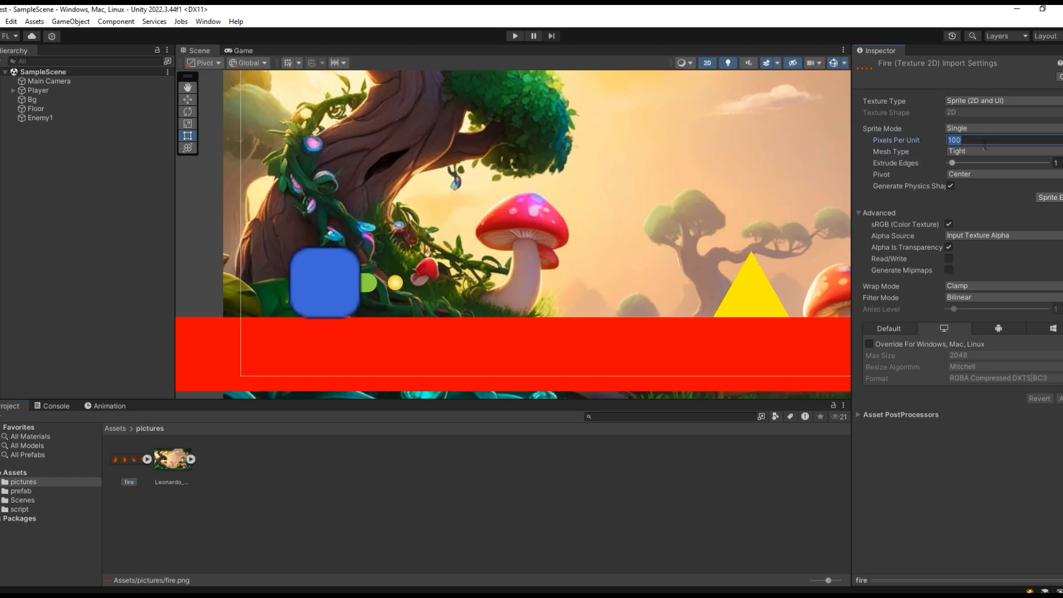
click(974, 296)
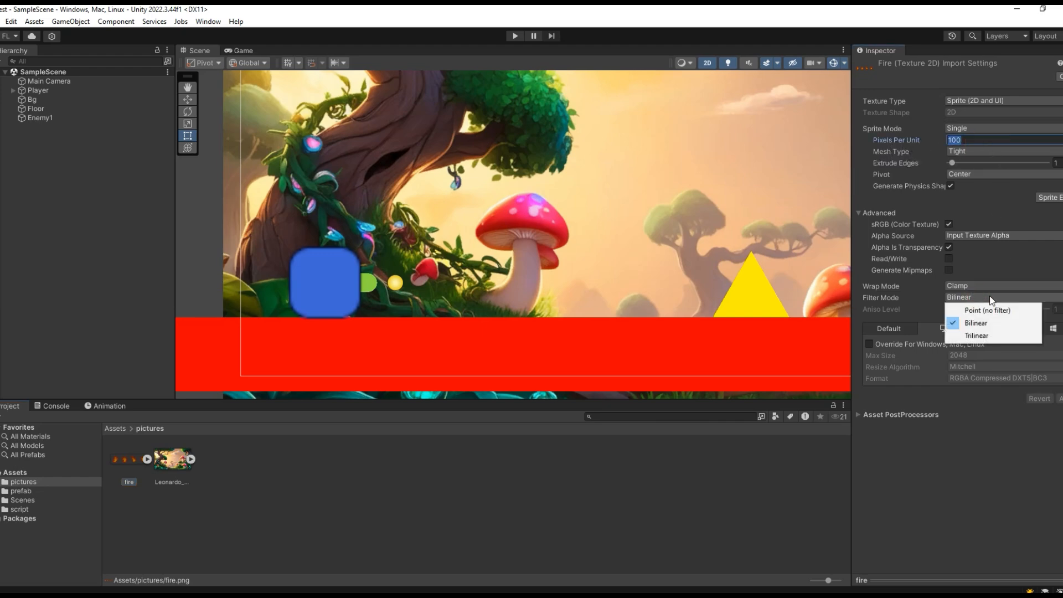
click(986, 286)
click(974, 308)
click(971, 297)
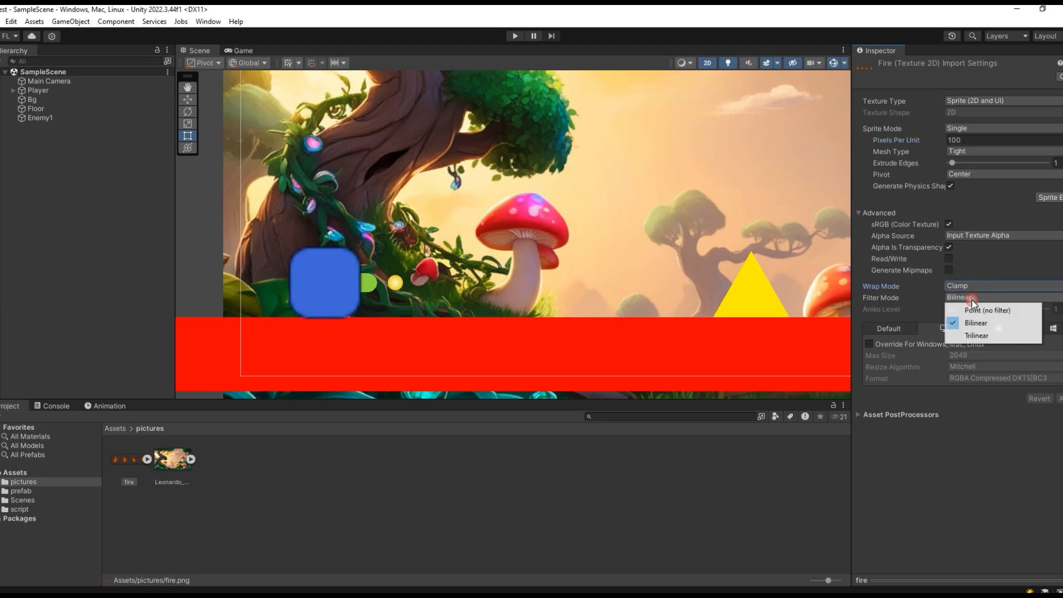
click(1010, 311)
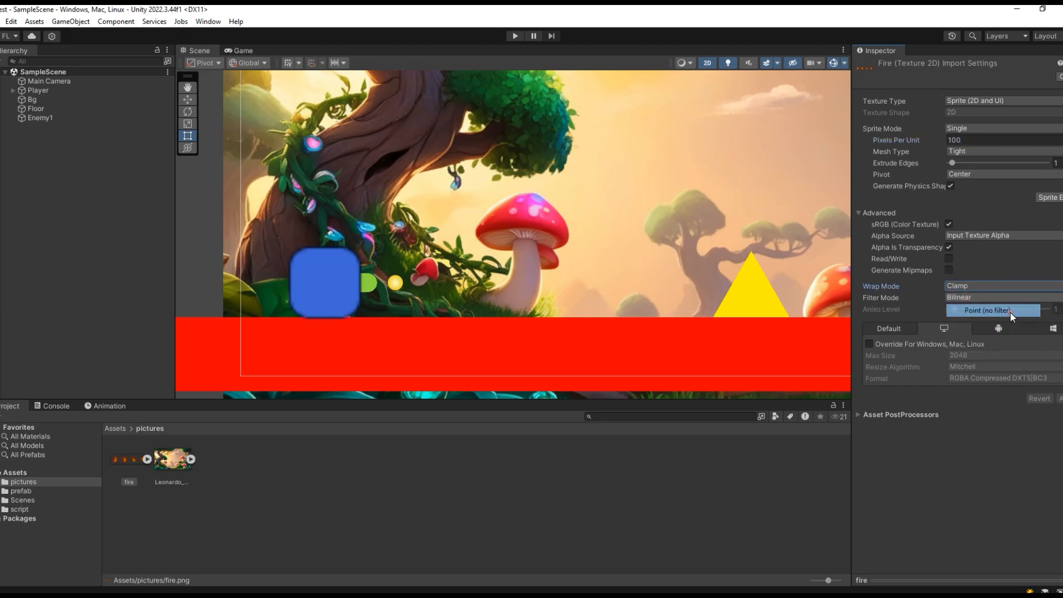
click(1060, 398)
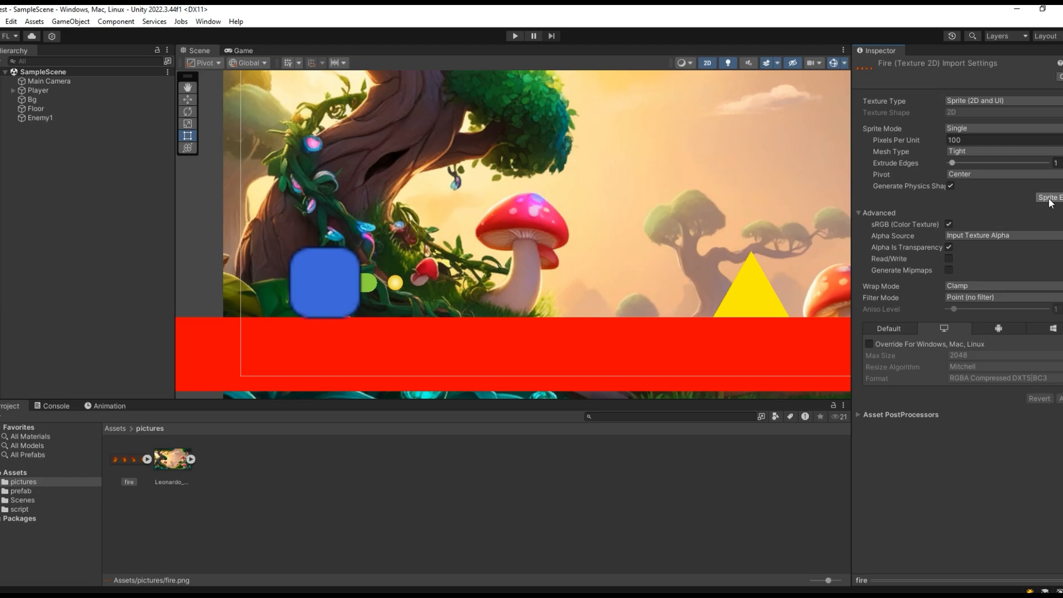
- Set the fire texture's Sprite Mode to Multiple, apply the change and open it in the Sprite Editor
click(129, 461)
click(169, 465)
click(124, 467)
click(127, 461)
click(959, 130)
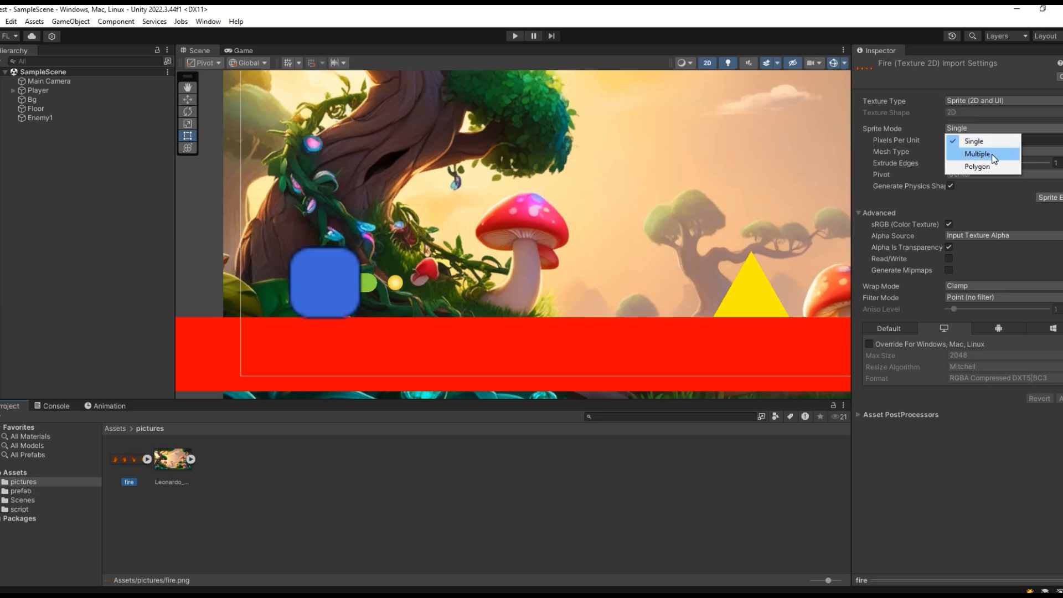
click(978, 154)
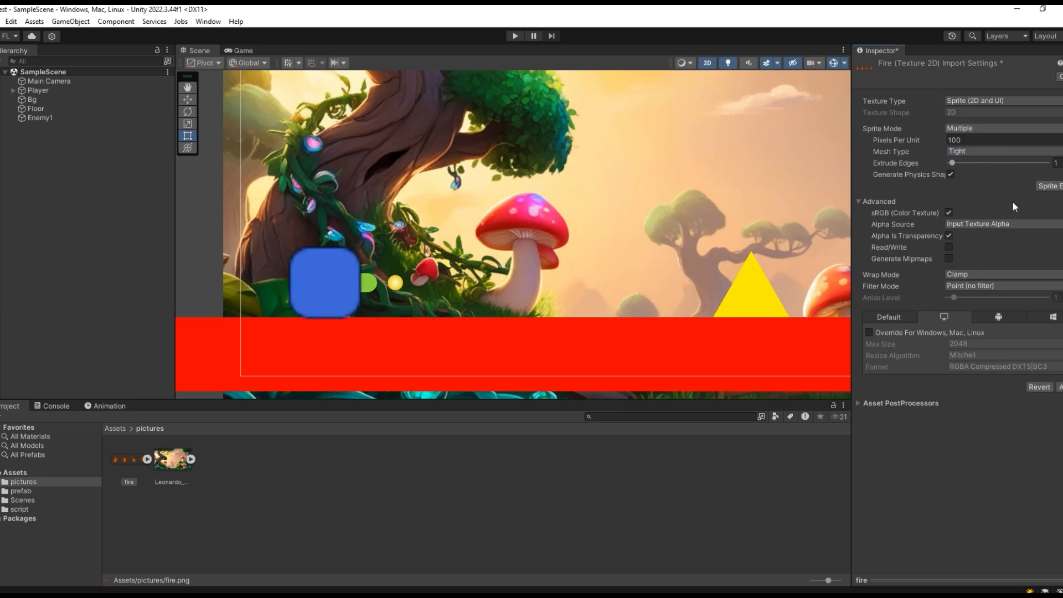
click(1048, 189)
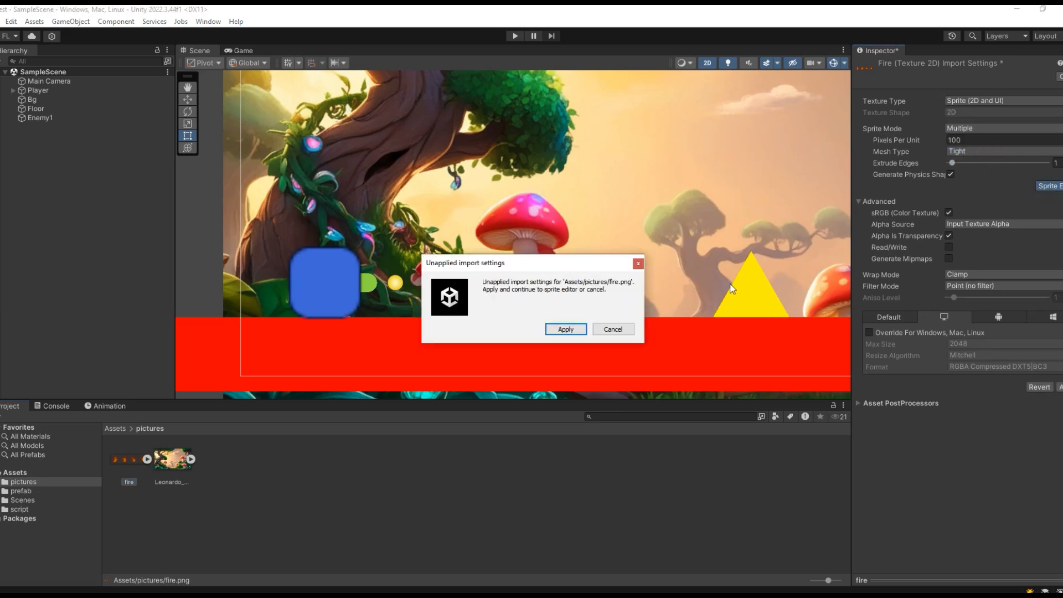
click(571, 330)
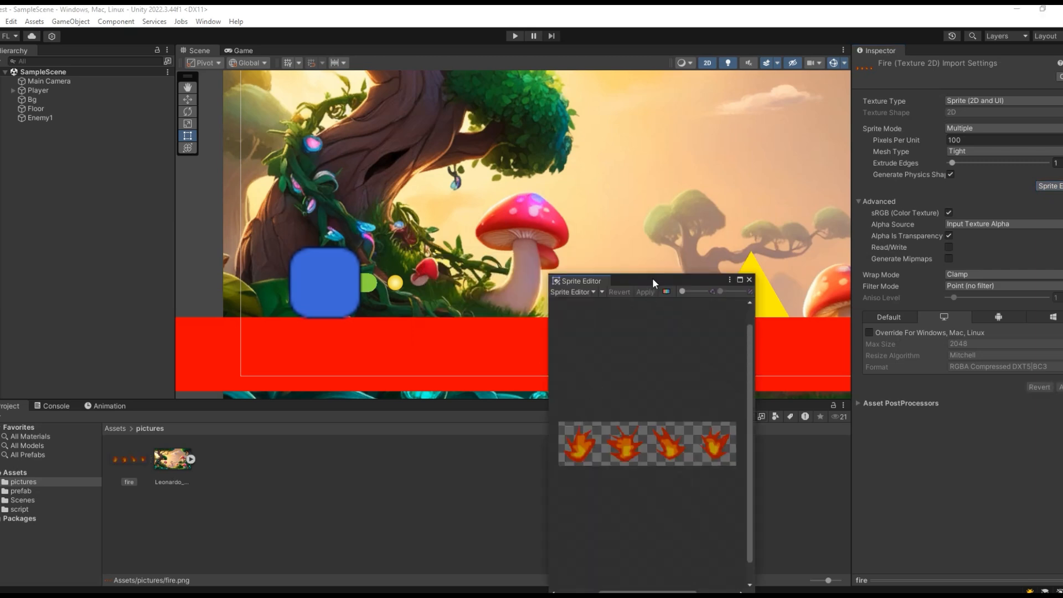
- Enlarge the Sprite Editor window and set the slicing type to Grid By Cell Size
drag(652, 278, 401, 107)
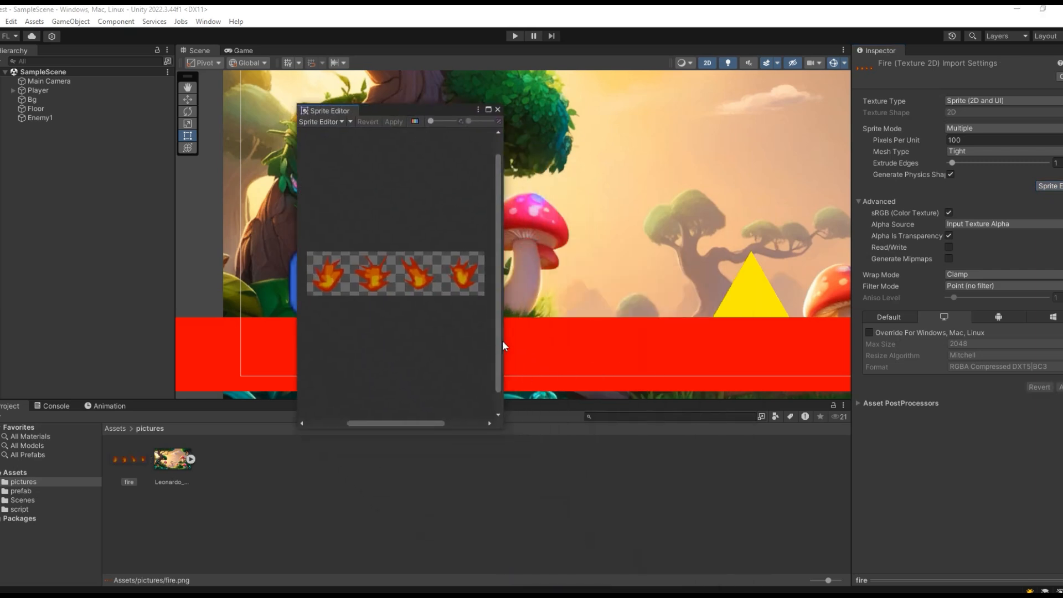
drag(500, 425, 829, 421)
click(602, 148)
drag(487, 112, 417, 115)
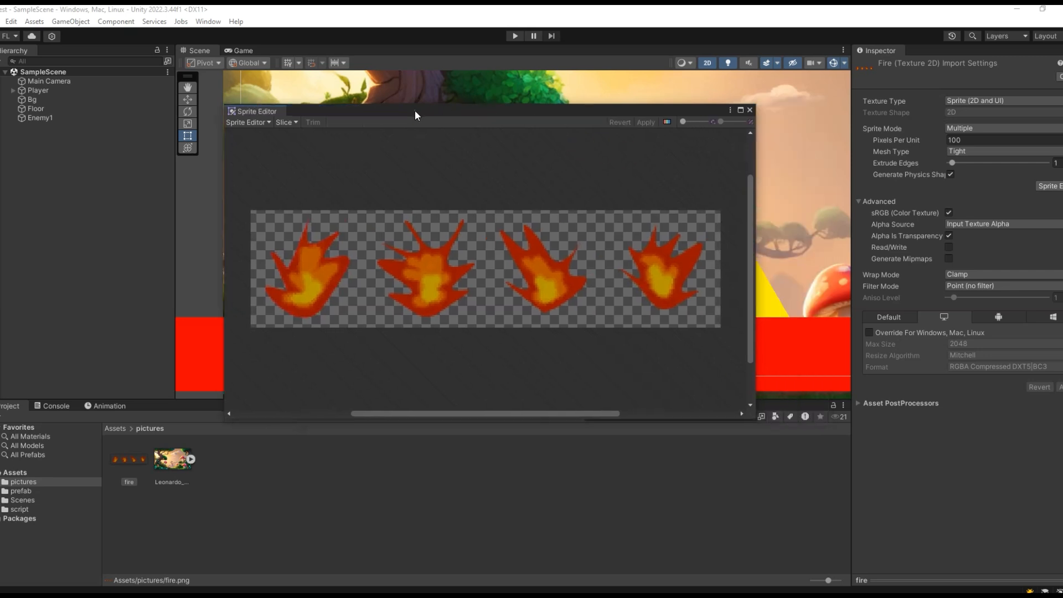
click(295, 122)
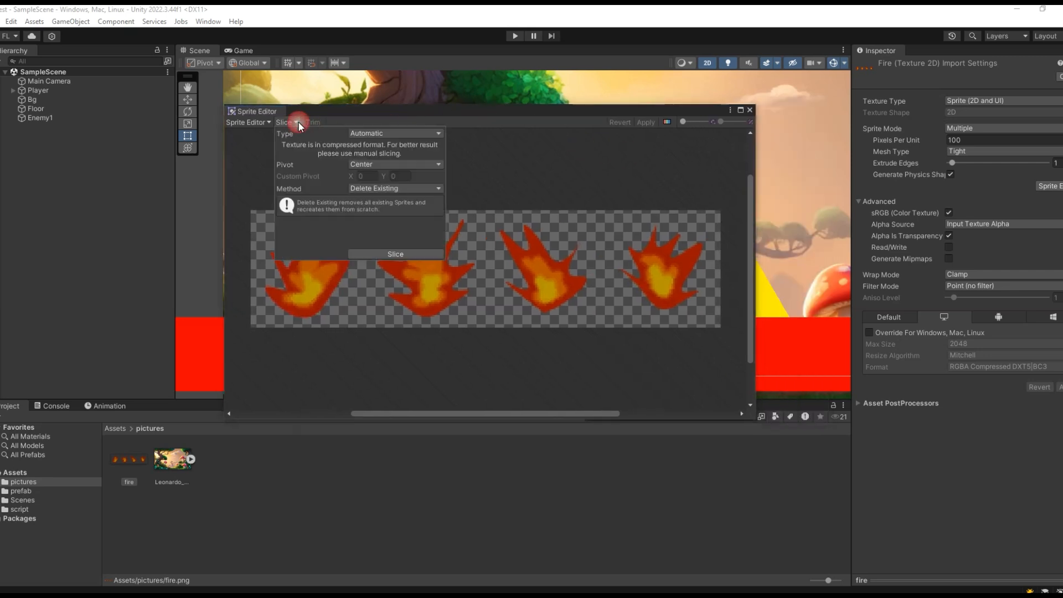
click(370, 133)
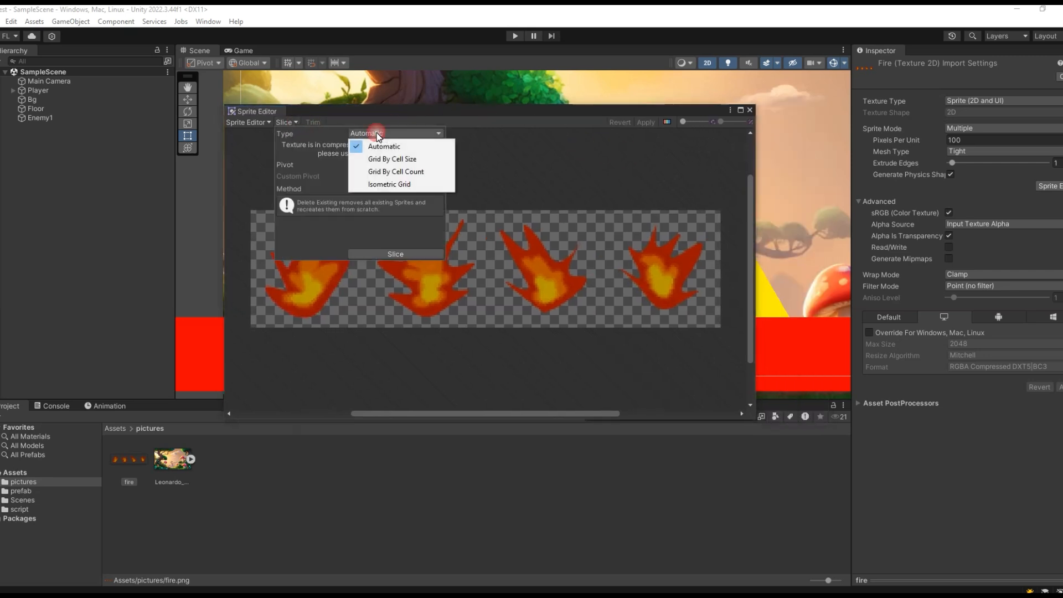
click(427, 159)
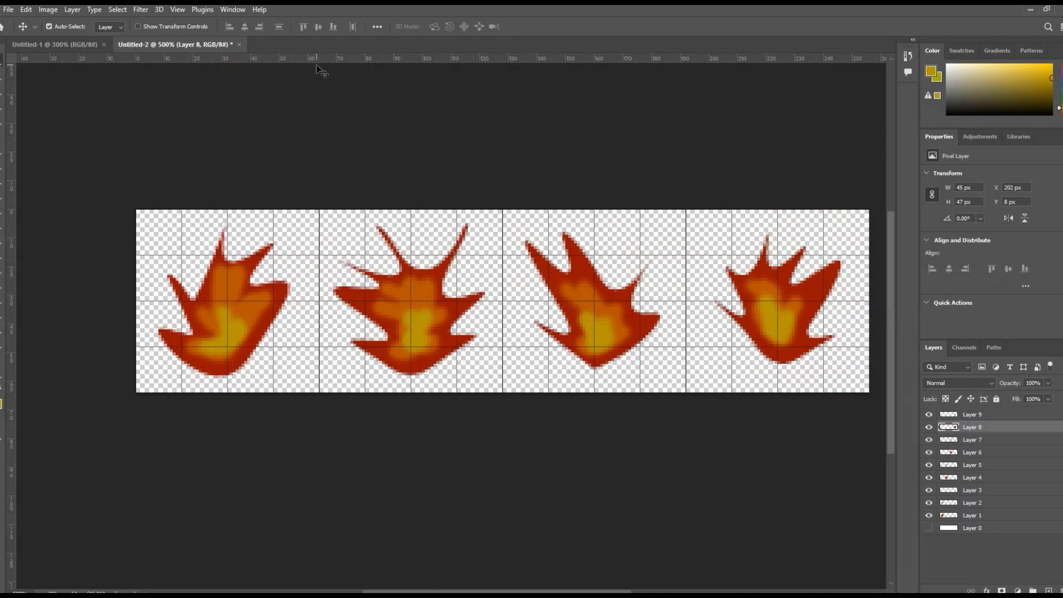
- Switch to Photoshop and marquee-select the first flame's grid cell to check its width and height
key(m)
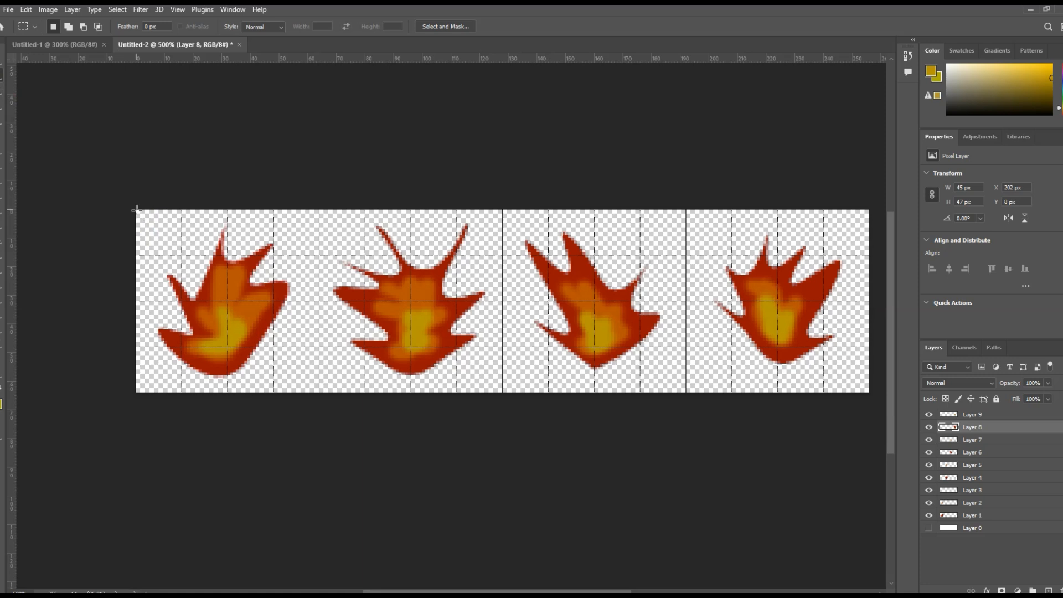
drag(136, 210, 318, 392)
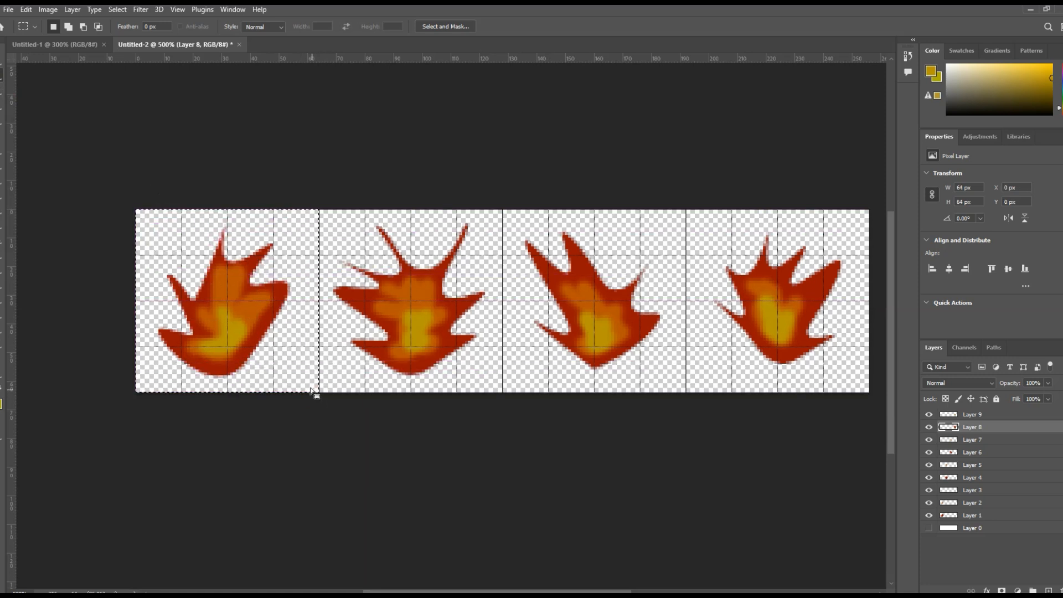
drag(318, 392, 135, 212)
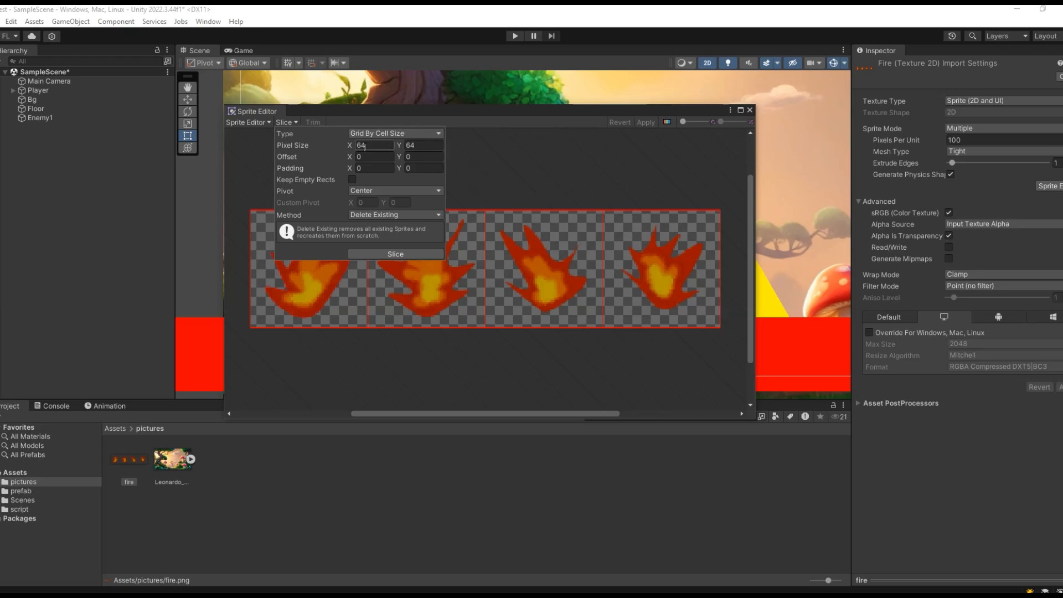
- Back in Unity, slice the fire sheet into 64 x 64 pixel cells, apply the slicing and close the Sprite Editor
click(401, 255)
click(645, 121)
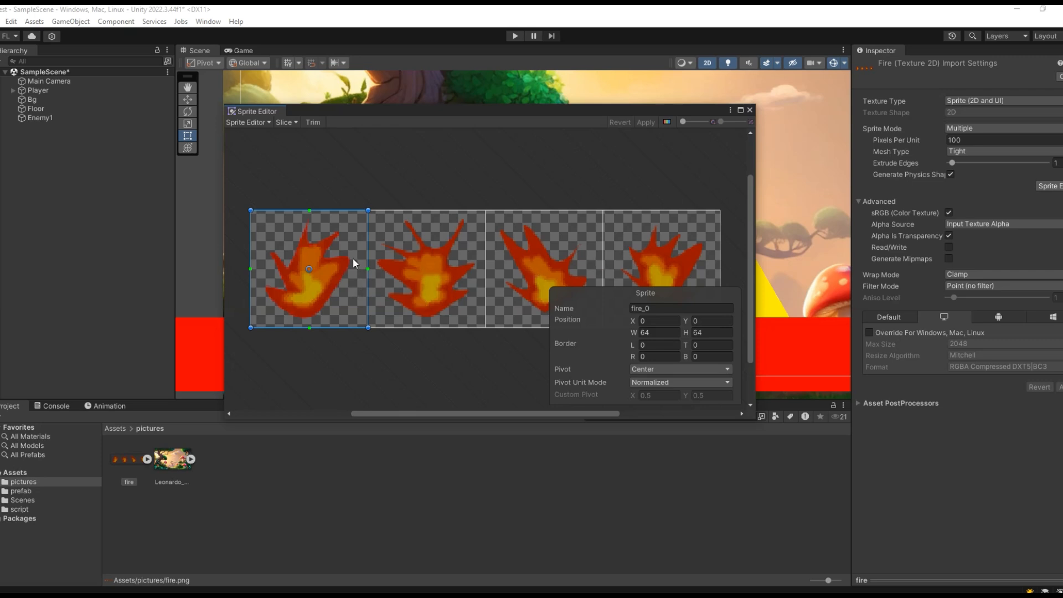
click(750, 110)
- Expand the fire texture in the pictures folder and examine its four sliced flame sprites one by one
click(147, 459)
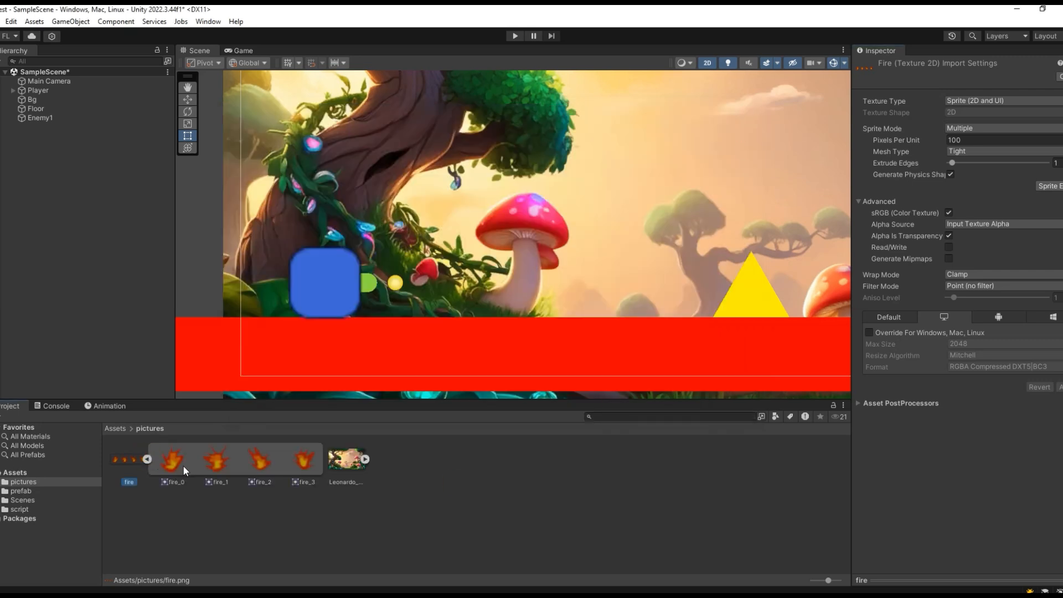
click(183, 466)
click(216, 463)
click(259, 461)
click(304, 461)
click(253, 467)
click(214, 468)
click(173, 465)
click(146, 459)
click(125, 458)
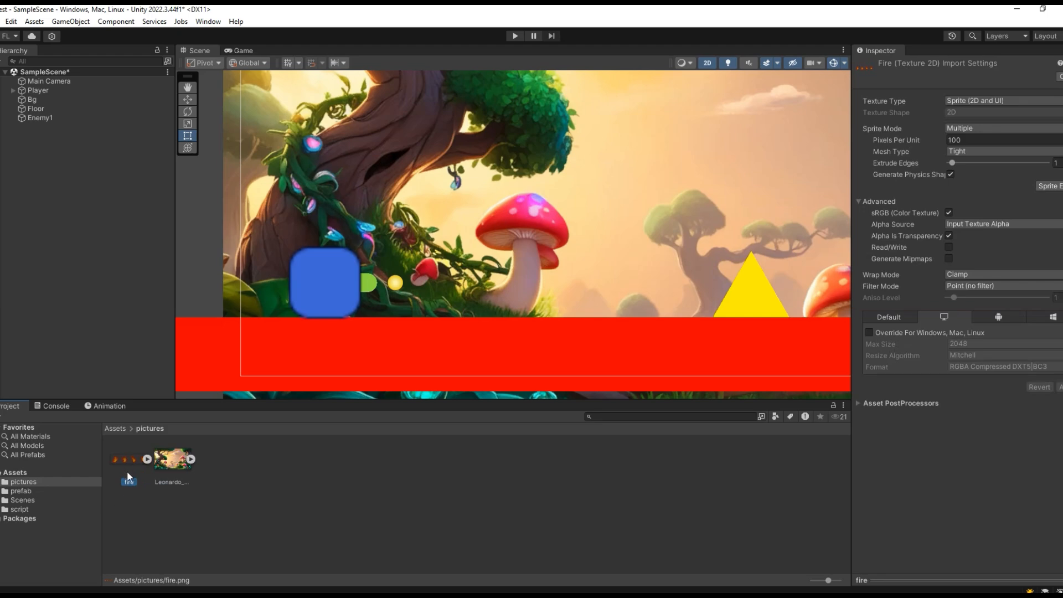
click(147, 459)
click(259, 462)
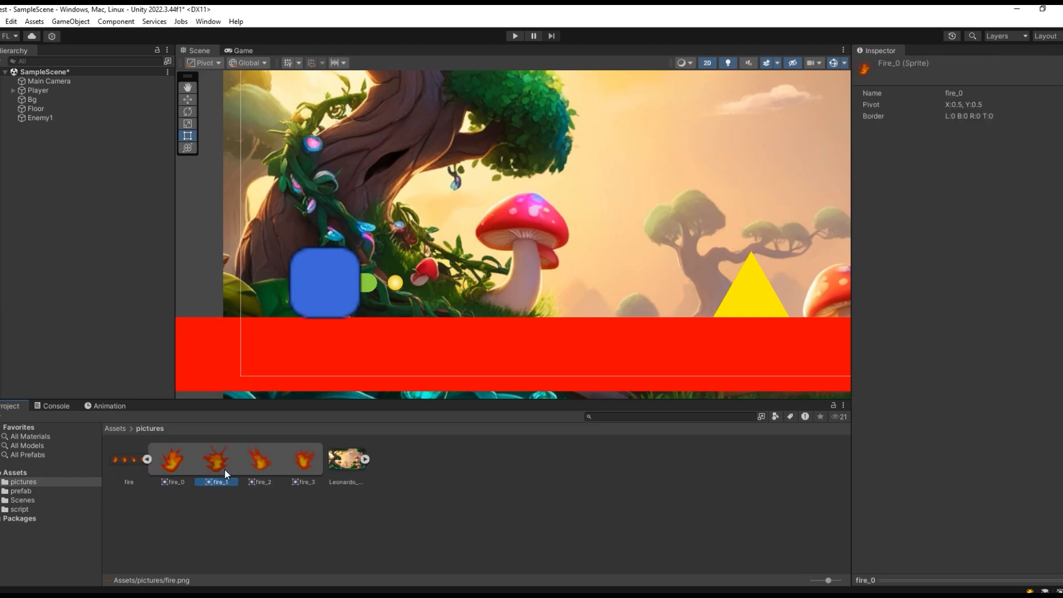
- Check the sliced flame sprites fire_0 to fire_3 again, going back and forth between them
click(295, 465)
click(251, 467)
click(213, 468)
click(178, 469)
click(214, 470)
click(262, 472)
click(291, 470)
click(179, 469)
click(149, 459)
click(150, 460)
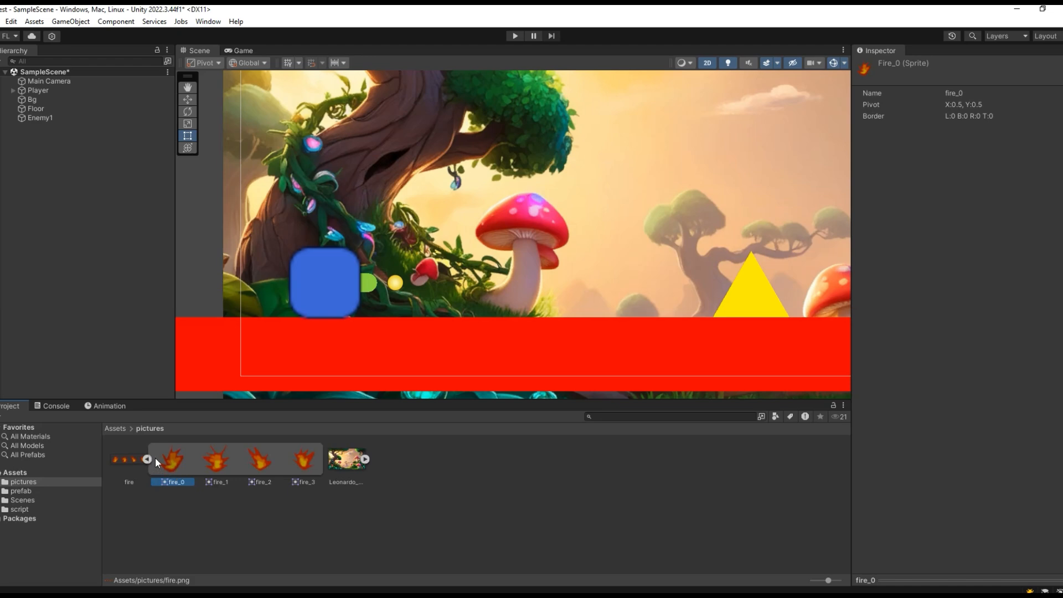
click(182, 498)
- Select all four flame sprites, fire_0 to fire_3, and place them together in the scene at the large mushroom's stem
click(175, 469)
ctrl+click(218, 469)
ctrl+click(252, 466)
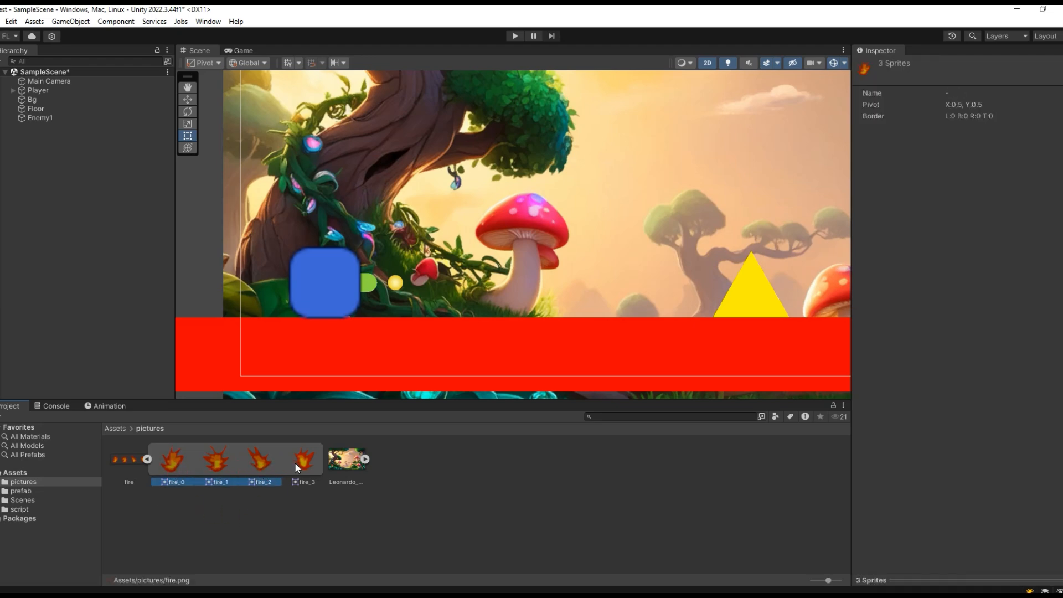
drag(177, 464, 551, 288)
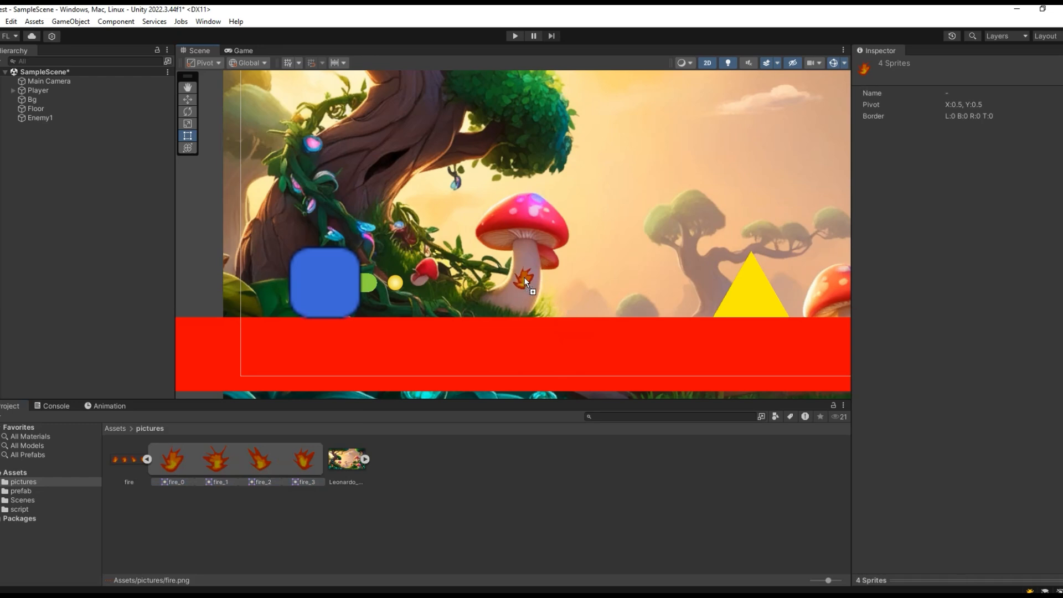
drag(532, 277, 532, 276)
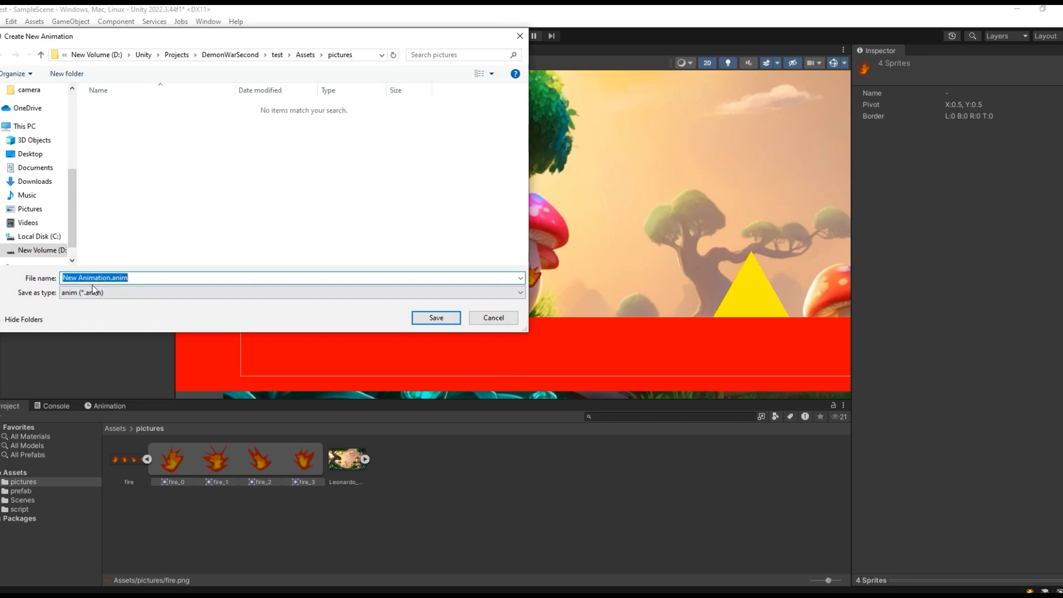
- Save the new animation clip as fire in the project's Assets folder, one level above pictures
click(40, 54)
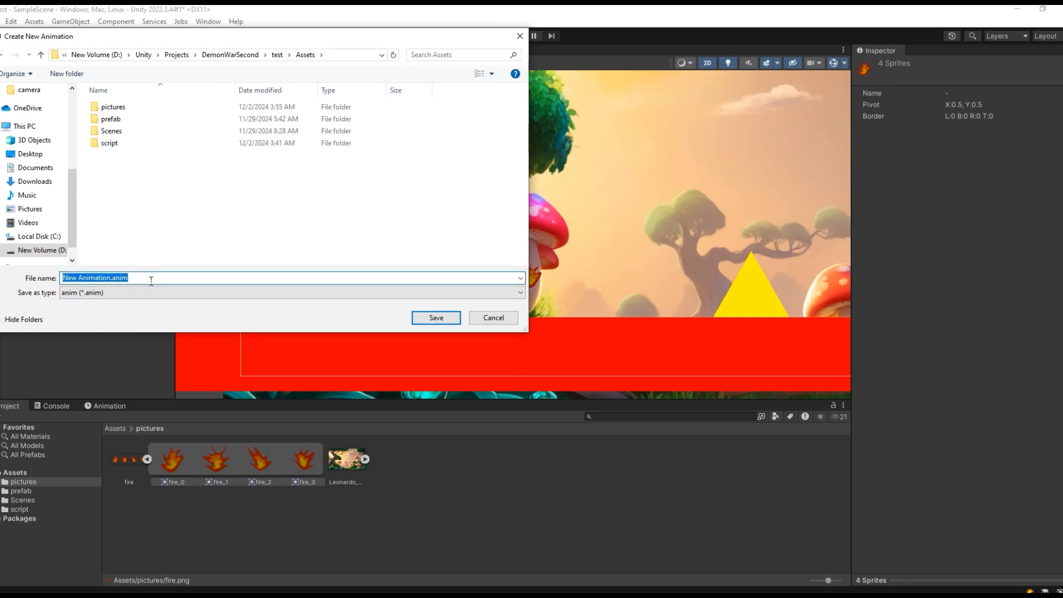
text(fire)
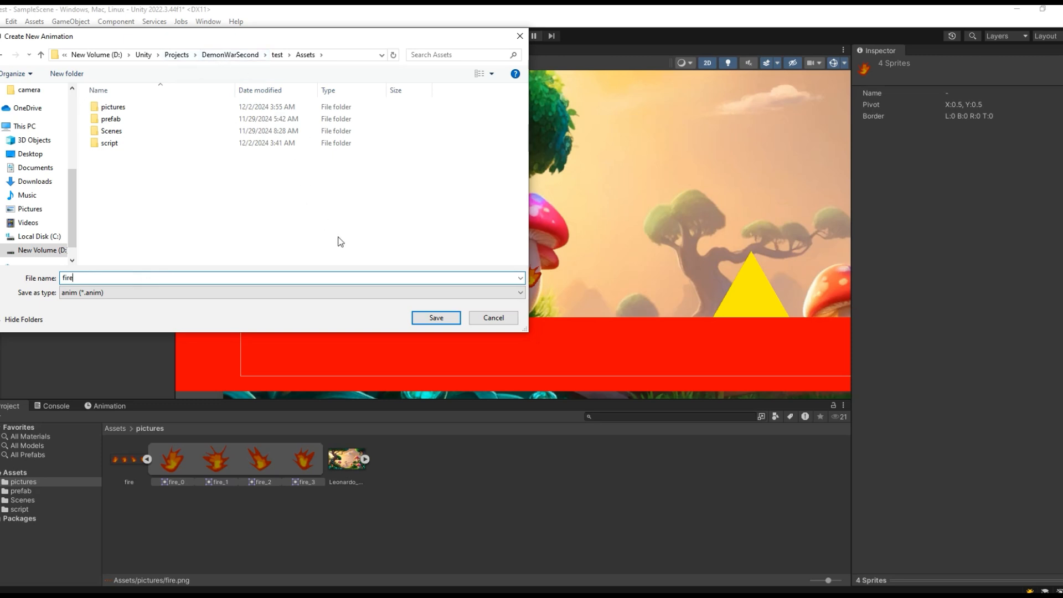
click(436, 318)
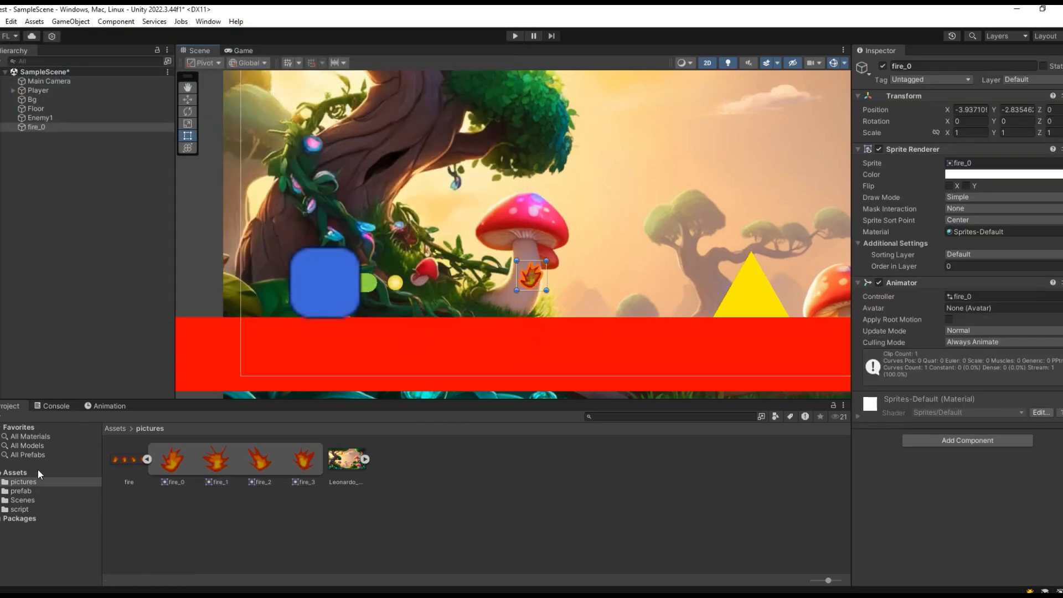
- Create a new folder named animation in the Assets folder
click(21, 473)
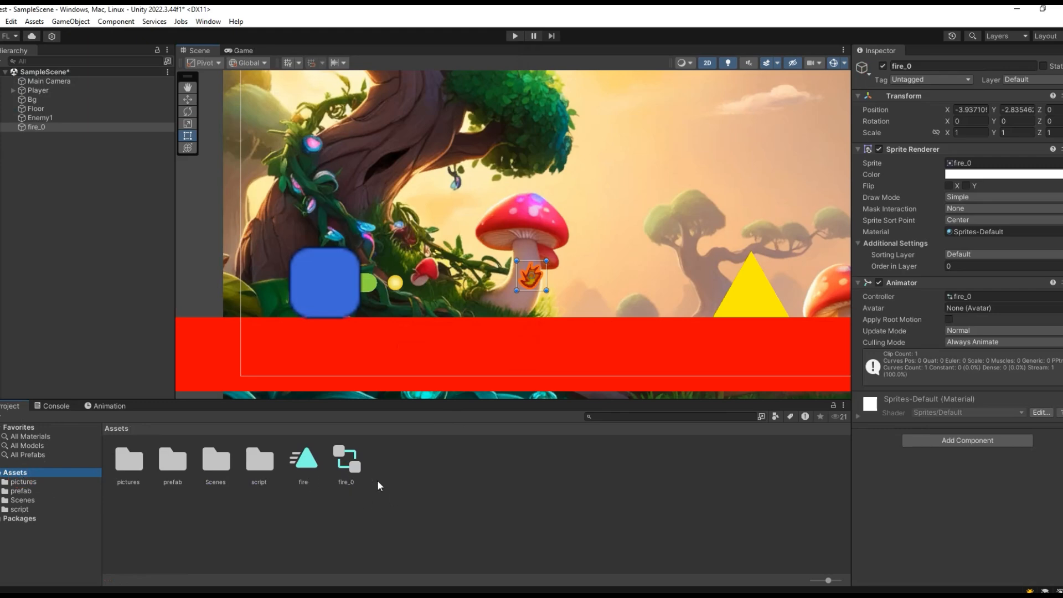
right_click(400, 476)
mouse_move(562, 149)
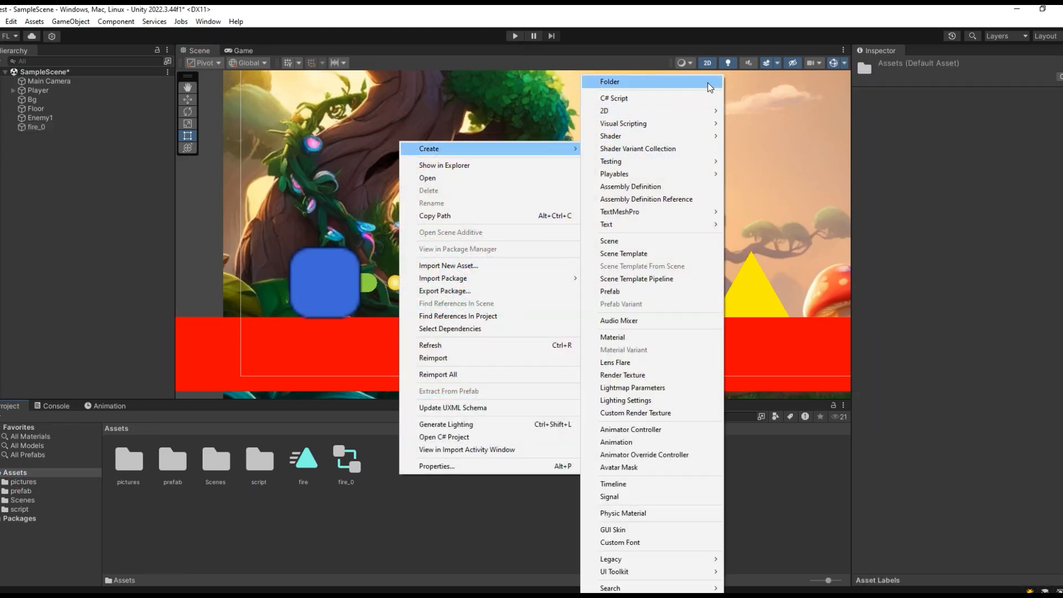
click(636, 82)
text(an)
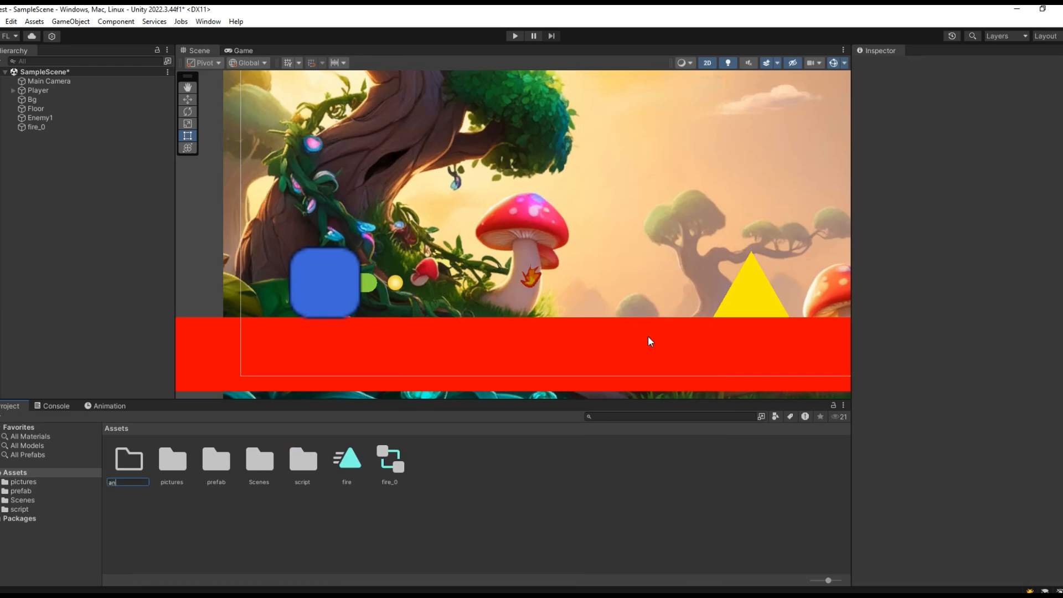
text(imation)
key(Return)
- Move the fire animation clip and the fire_0 animator controller into the animation folder
click(353, 465)
ctrl+click(390, 460)
drag(390, 461, 128, 460)
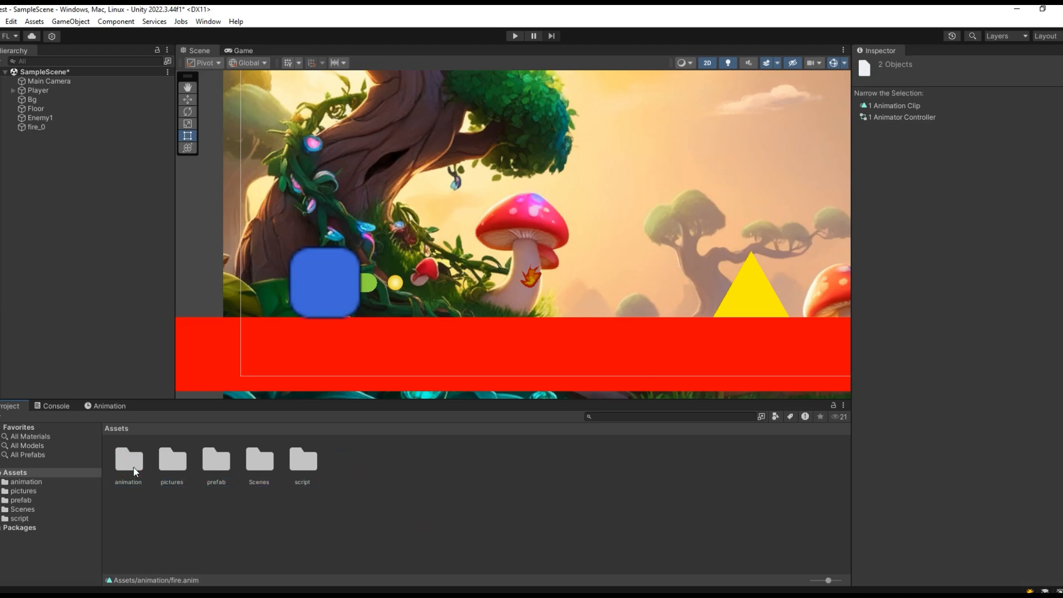
- Open the animation folder and inspect the Animator component of the fire_0 object in the scene
click(46, 130)
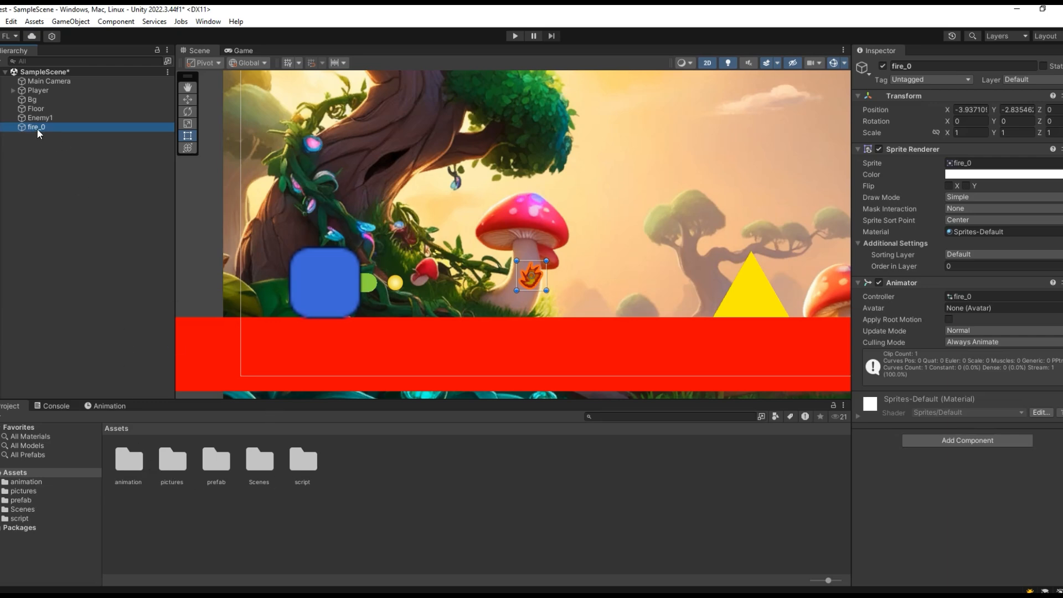
double_click(133, 462)
click(70, 128)
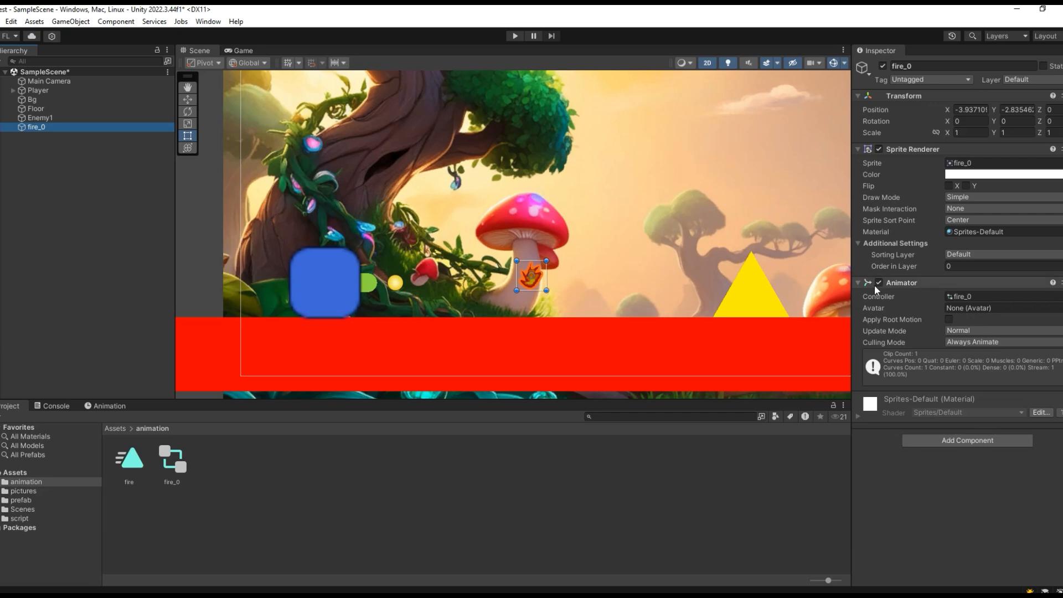
- Play the fire_0 object's flame animation in the Animation window, watch it up close in the scene, and stop playback
click(111, 407)
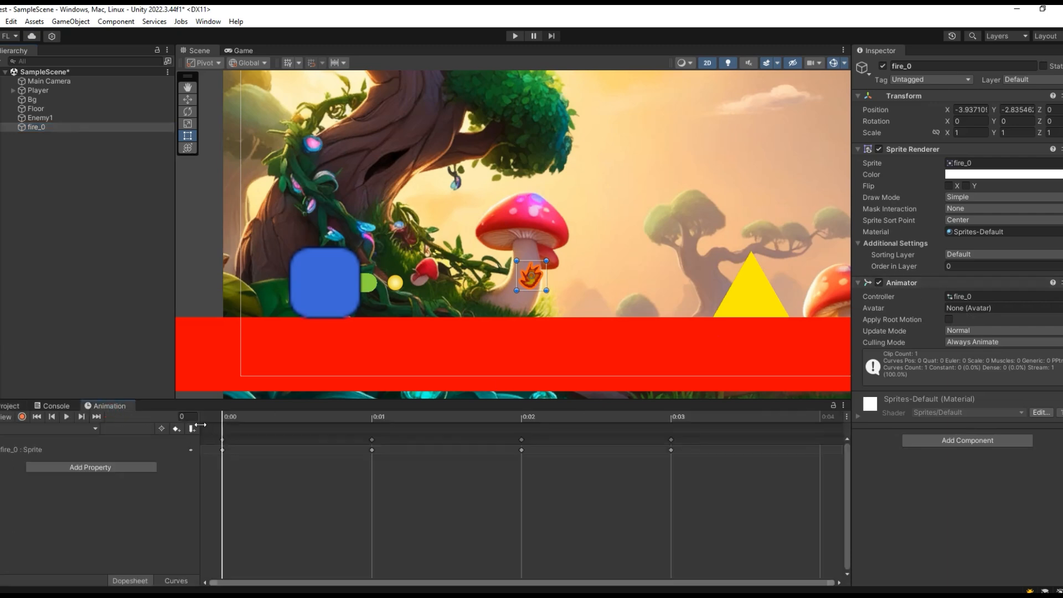
drag(227, 413, 169, 449)
click(67, 416)
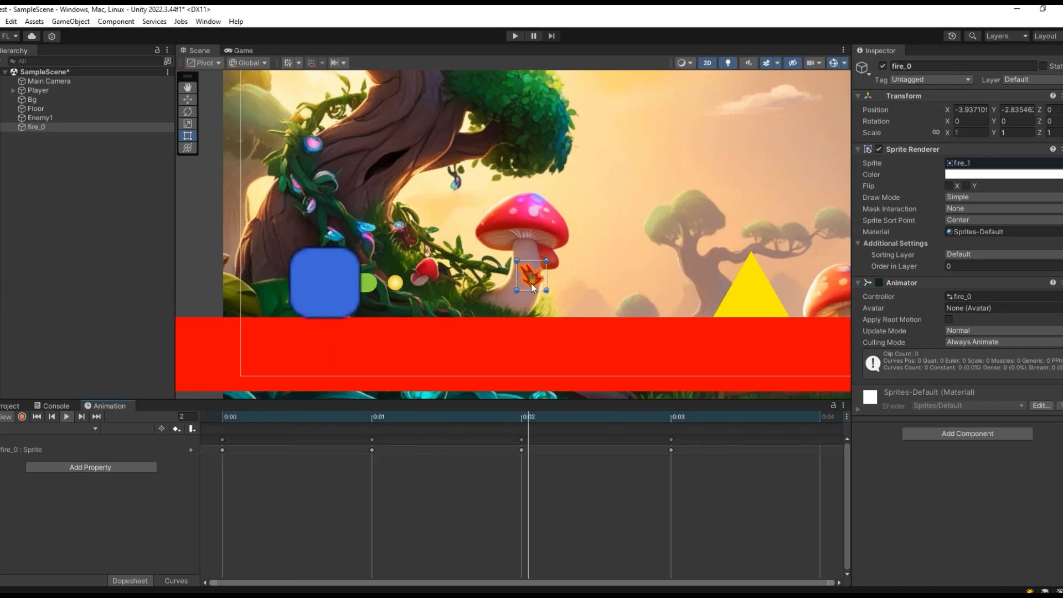
scroll(532, 283, up, 2)
scroll(545, 296, up, 3)
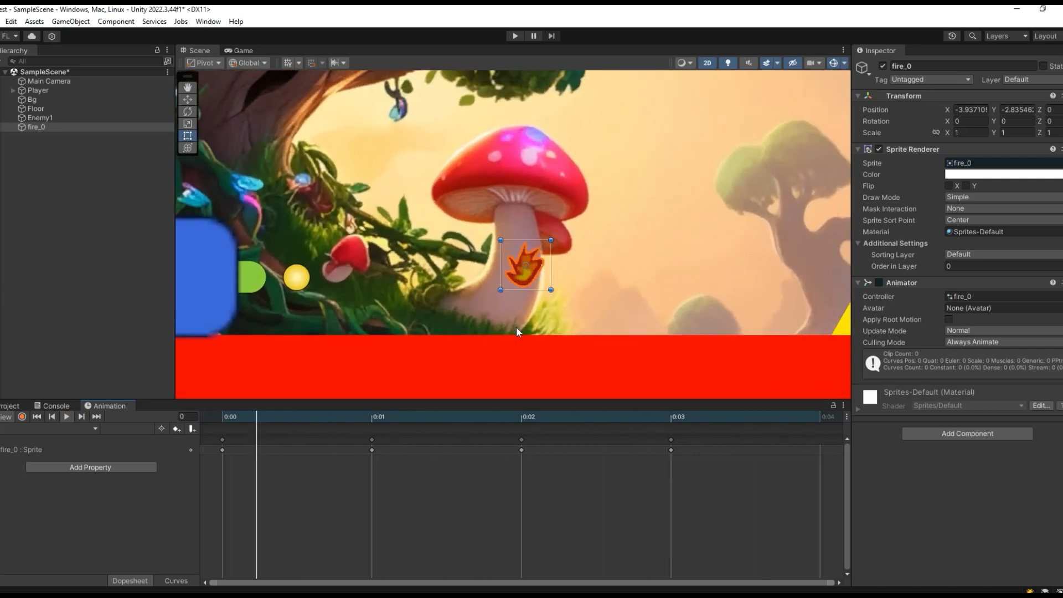
click(65, 417)
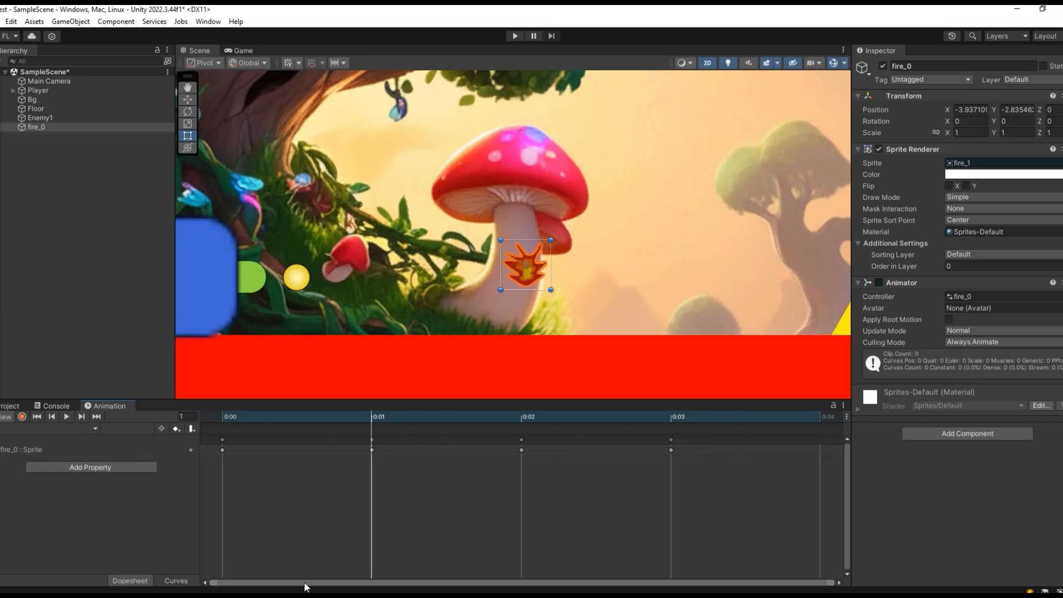
- Switch the Animation window's timeline units from seconds to Frames
scroll(729, 470, down, 2)
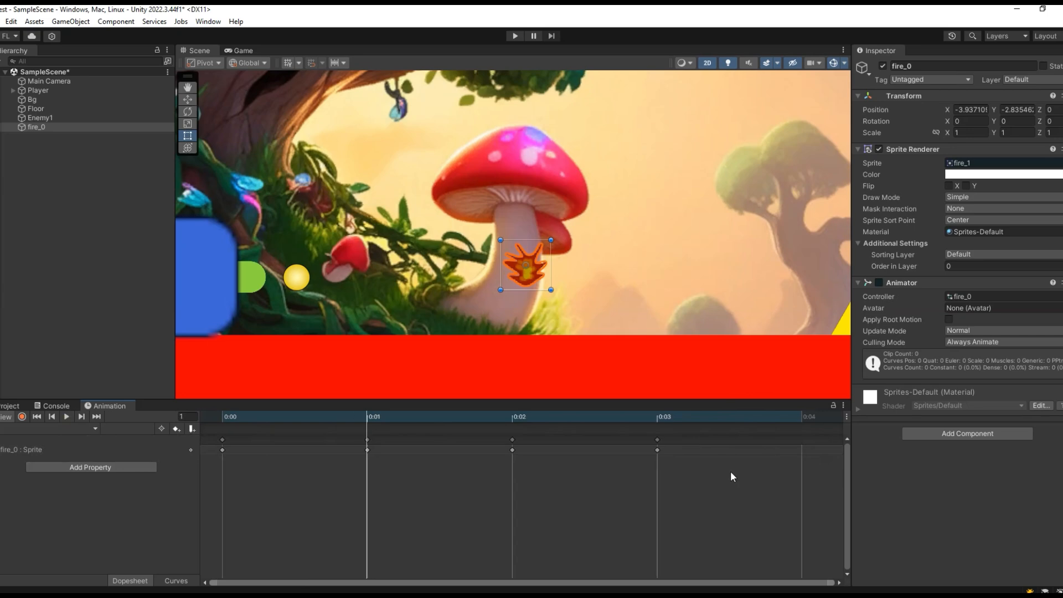
click(846, 417)
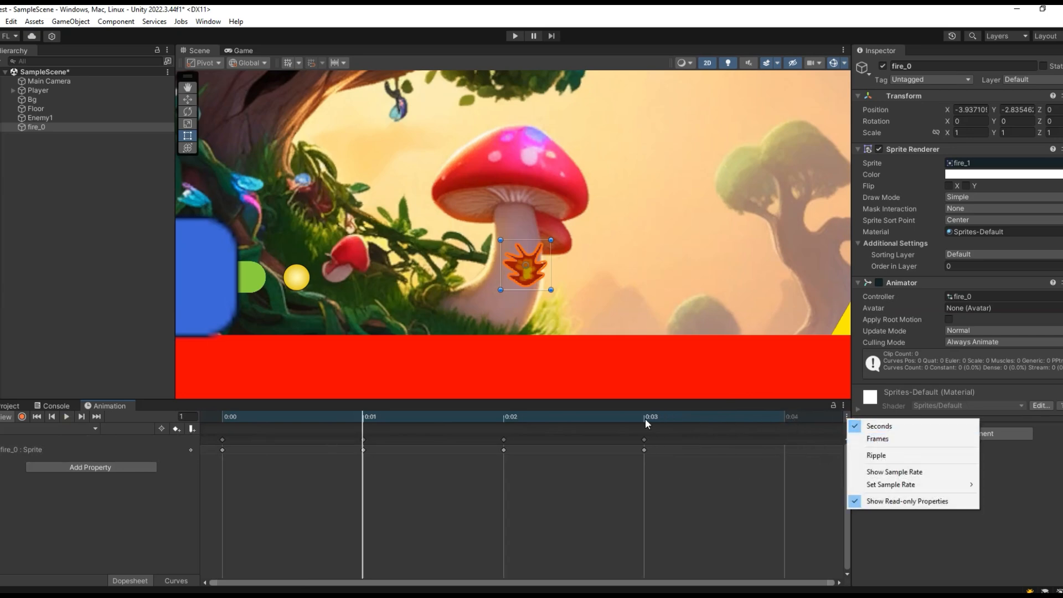
click(880, 440)
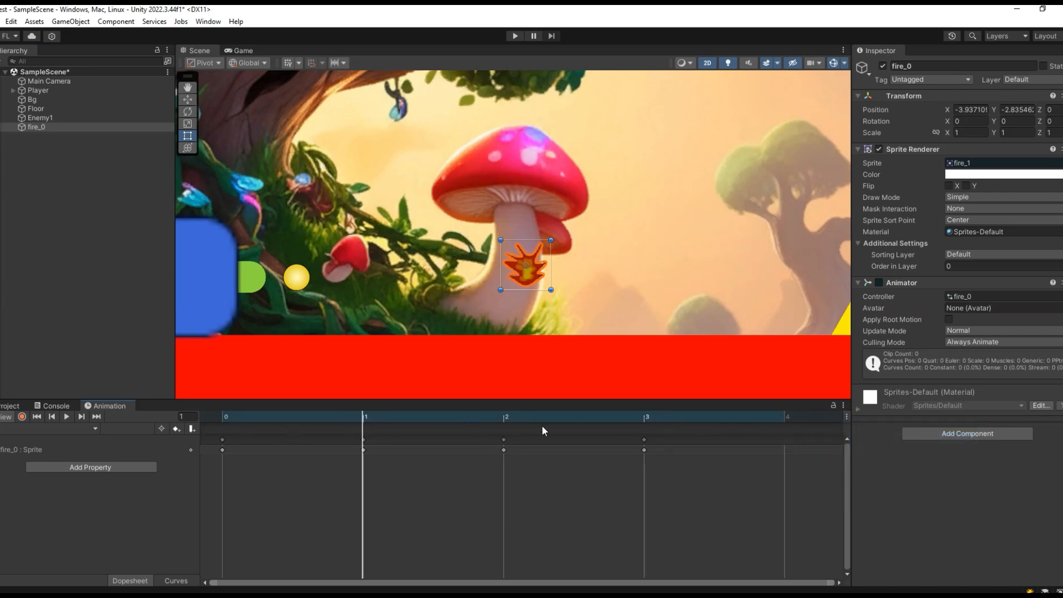
- Scrub through the flame animation's frames, compare them with the flame strip in Photoshop, and return to frame 0 in Unity
drag(330, 417, 227, 420)
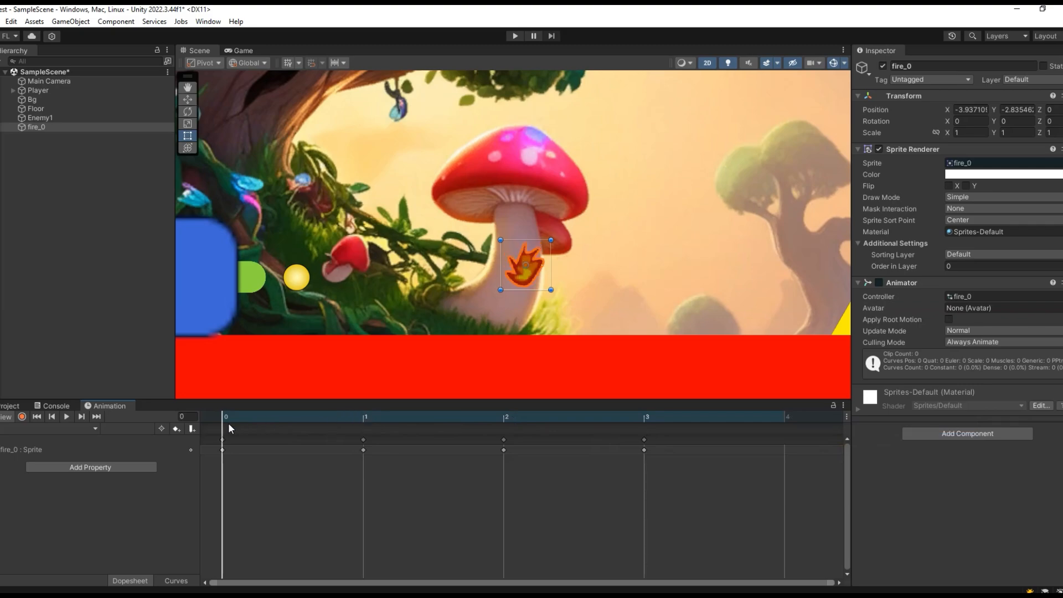
click(413, 595)
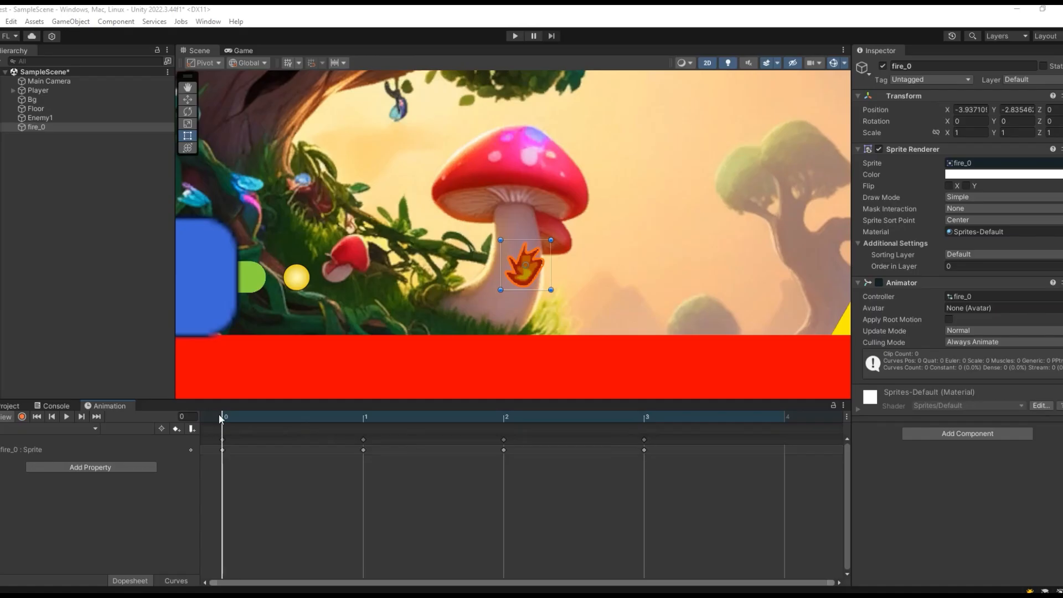
drag(222, 419, 623, 443)
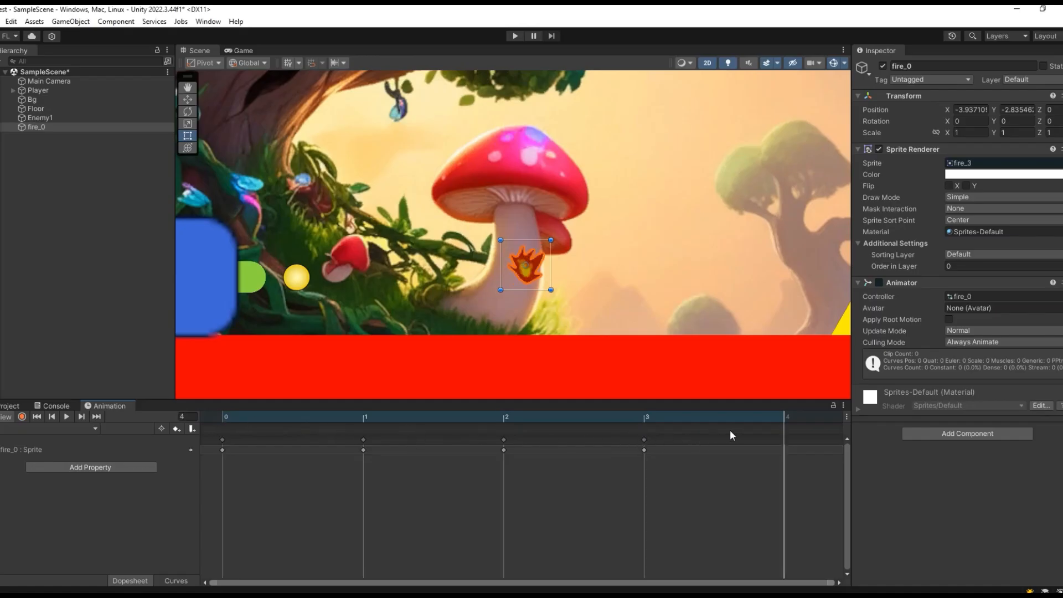
click(356, 428)
drag(357, 428, 260, 483)
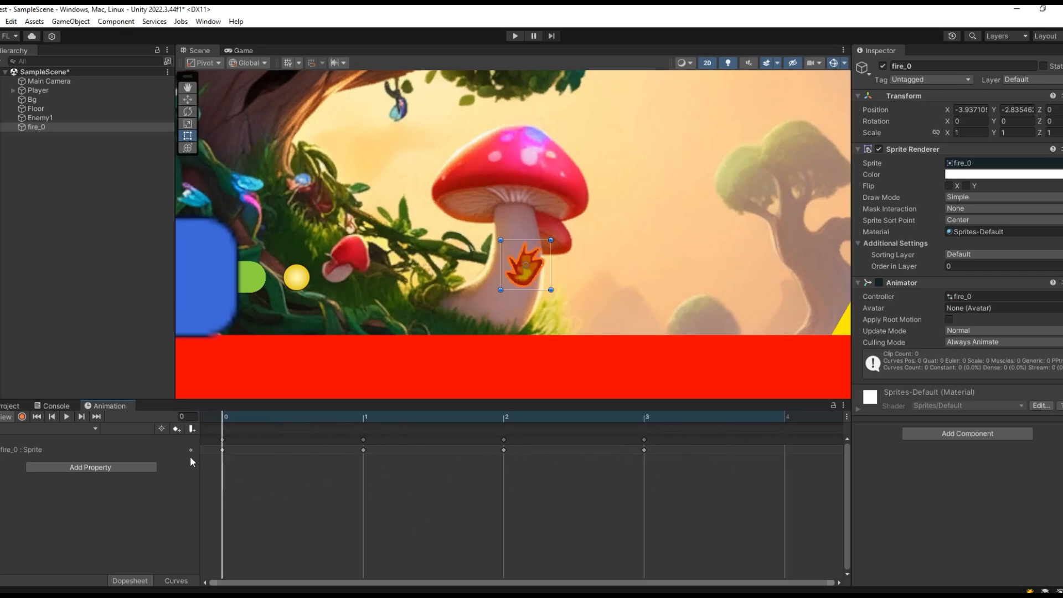
drag(236, 429, 174, 454)
- Inspect the fire animation clip's settings and the fire_0 animator controller in the animation folder
click(10, 406)
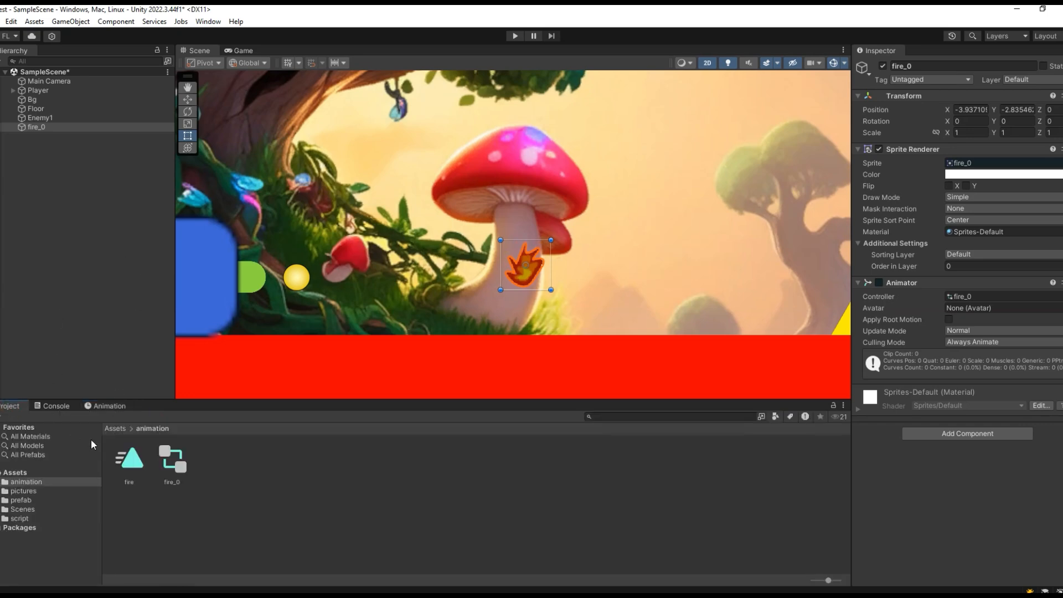
click(131, 470)
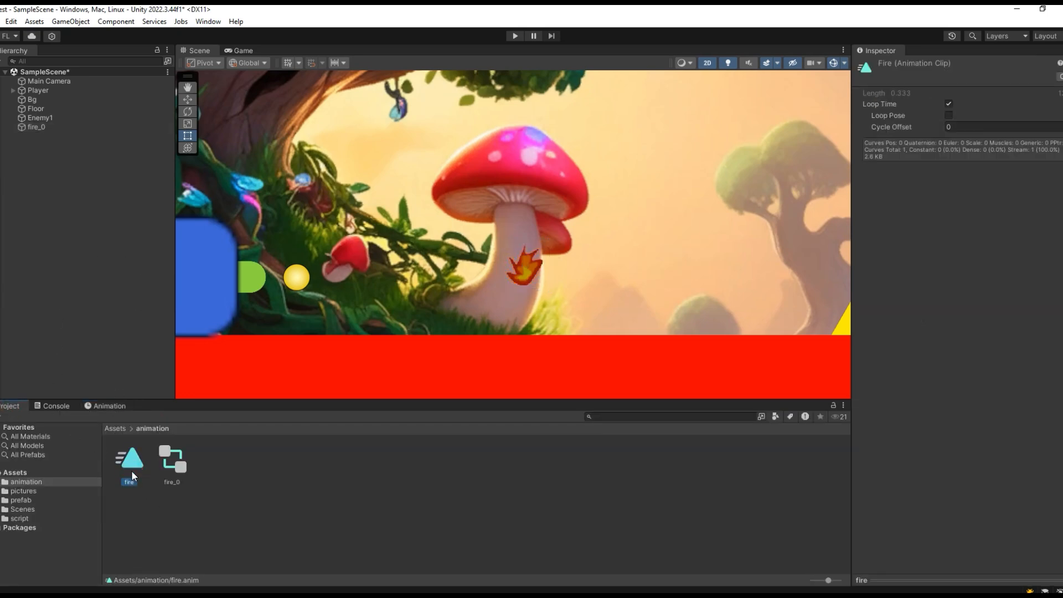
click(172, 461)
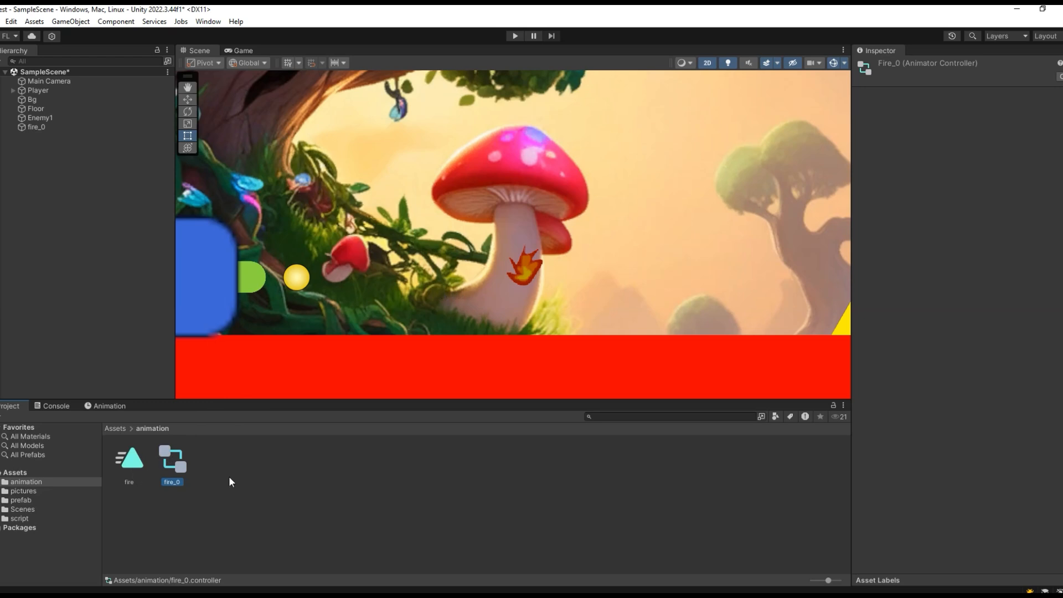
- Try to add an Animator component to the fire_0 object
click(46, 126)
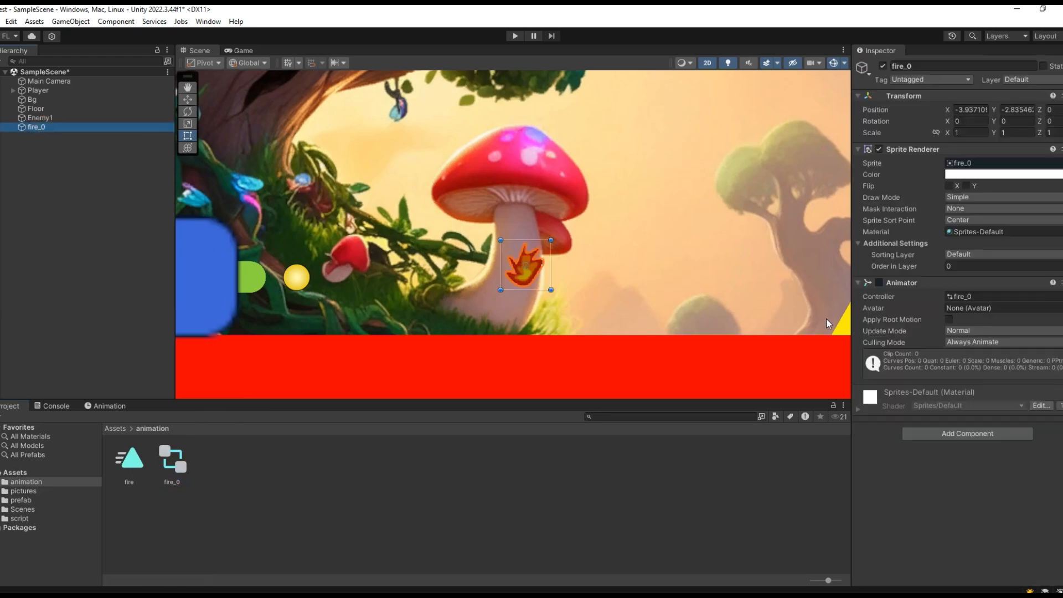
click(957, 432)
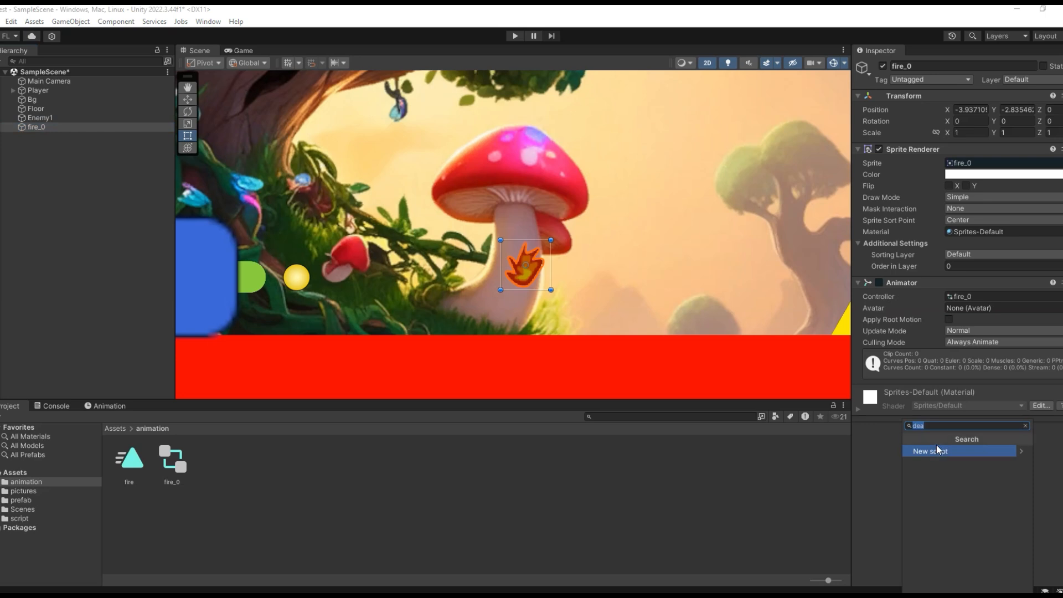
text(anim)
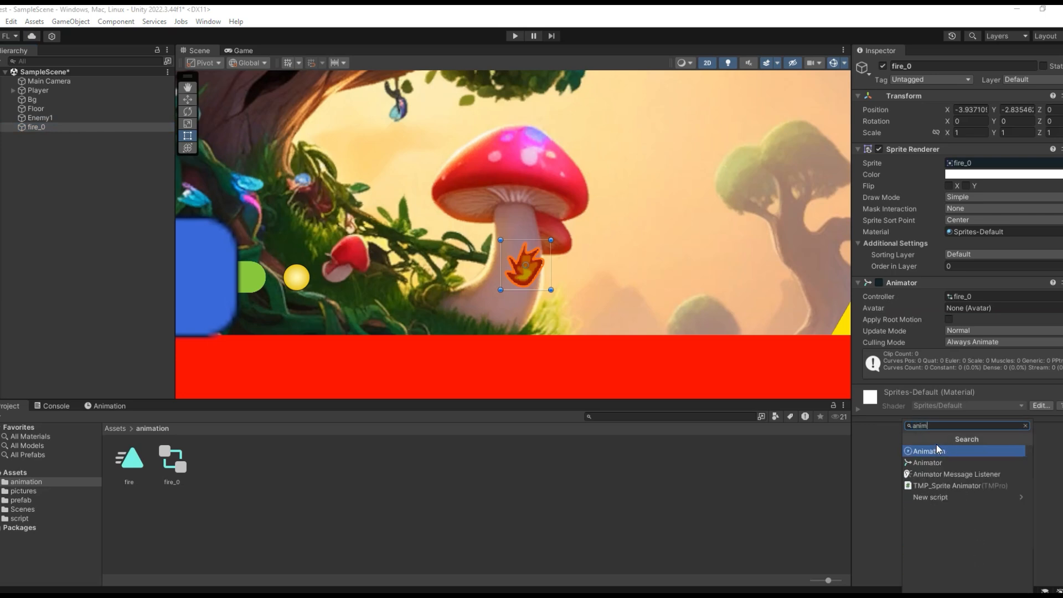
click(926, 464)
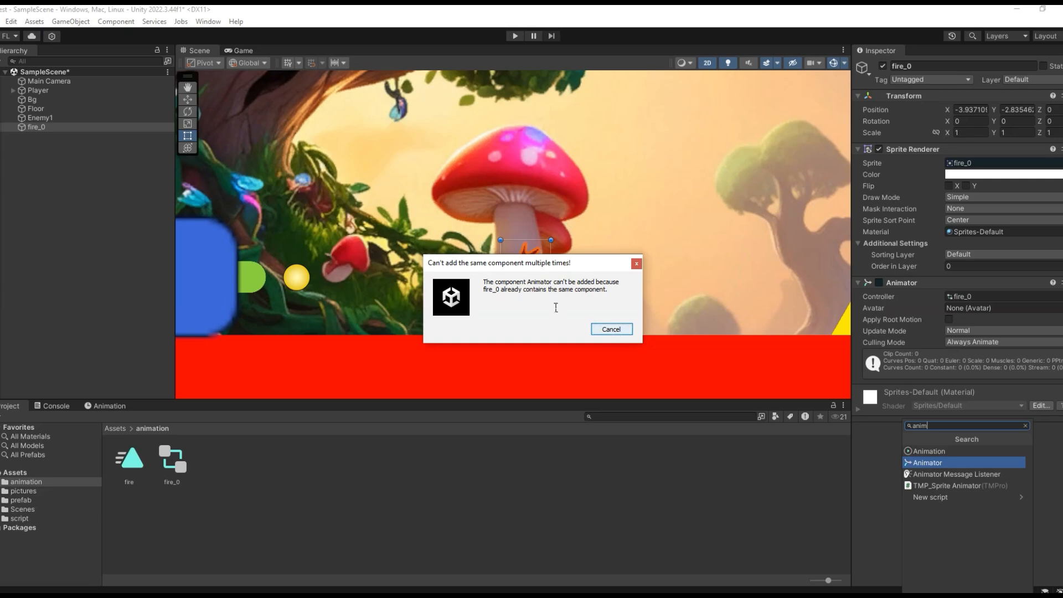
click(613, 331)
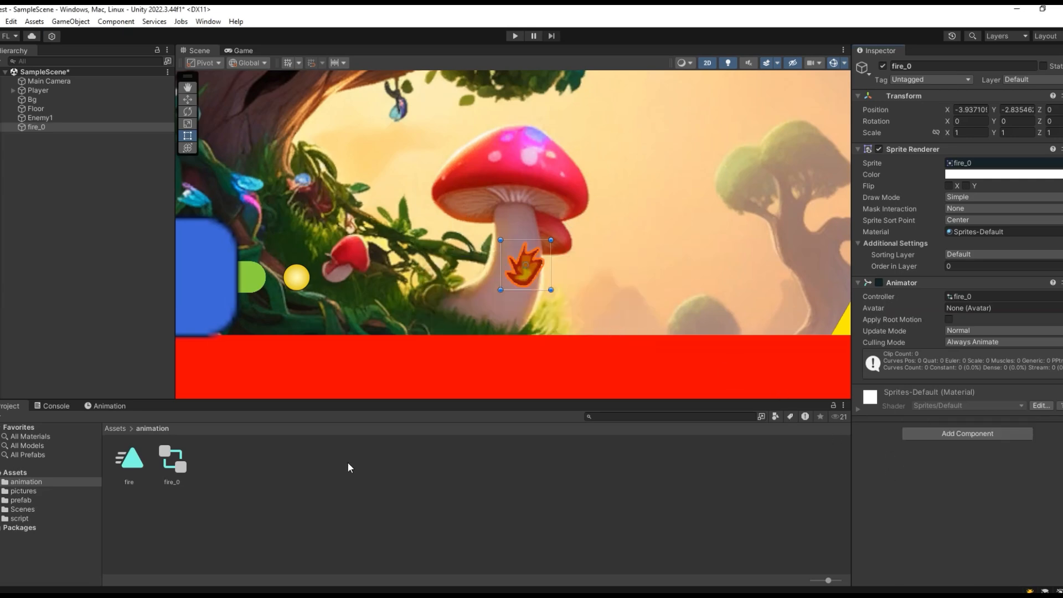
- Select the blue Player object in the scene and add an Animation component to it
click(230, 284)
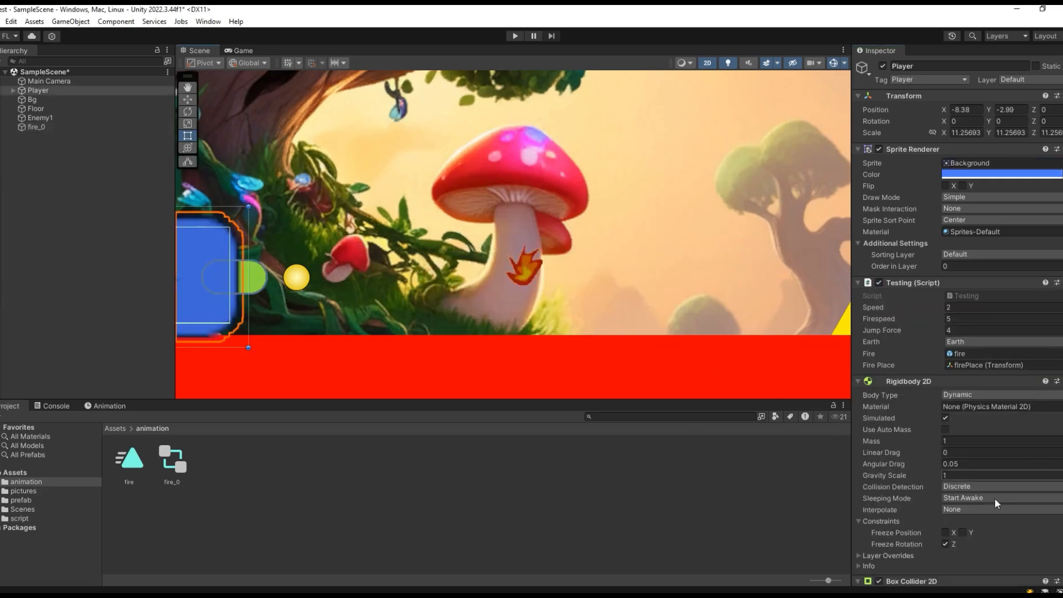
scroll(949, 459, down, 1)
right_click(948, 460)
click(1059, 325)
scroll(1058, 326, down, 5)
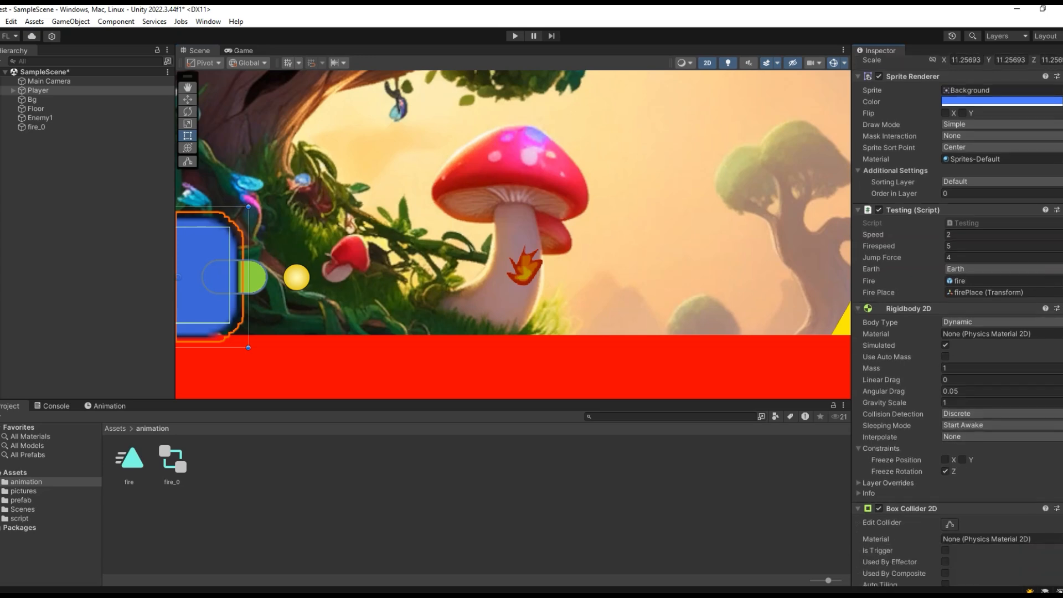
click(984, 570)
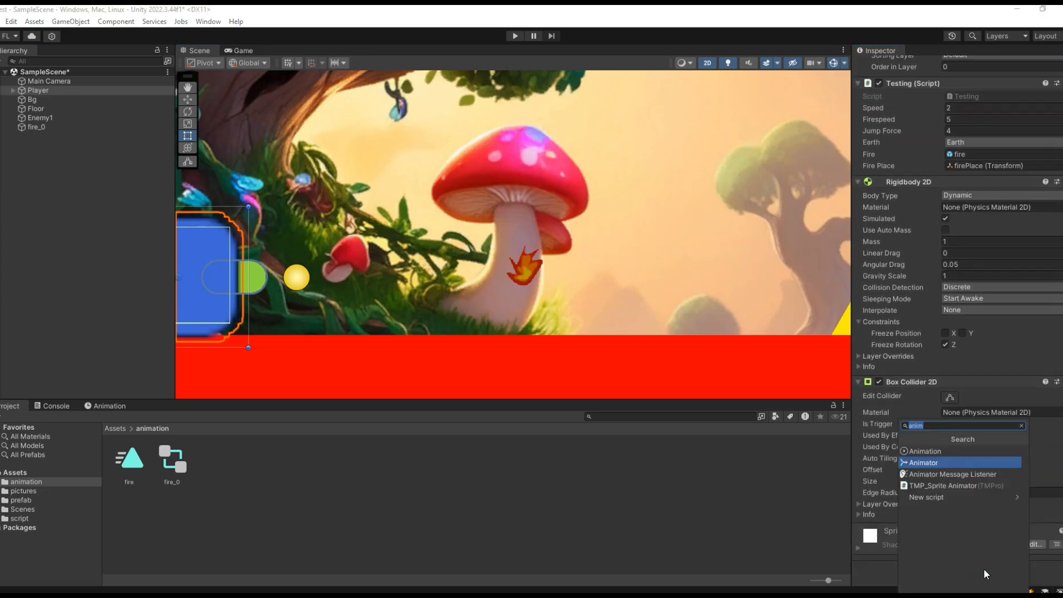
click(920, 452)
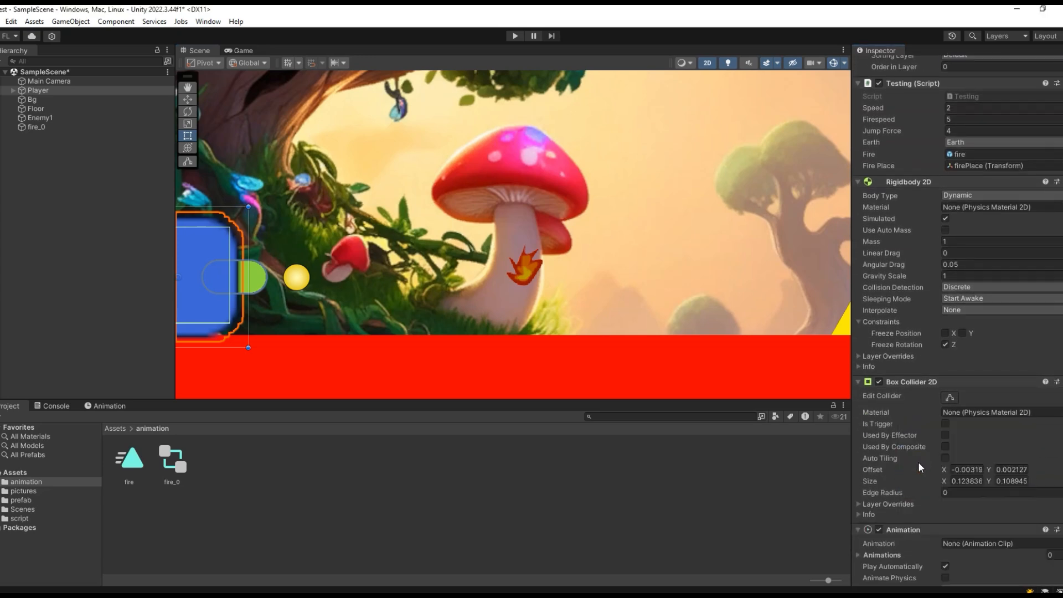
- Remove the Animation component from the Player object
right_click(1016, 533)
click(1019, 432)
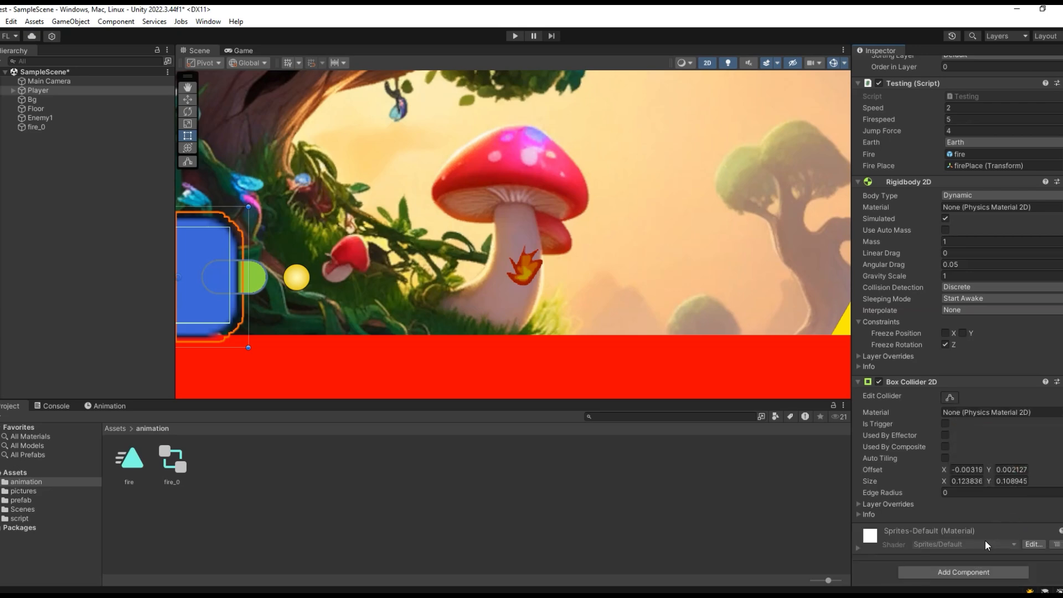
scroll(987, 545, up, 2)
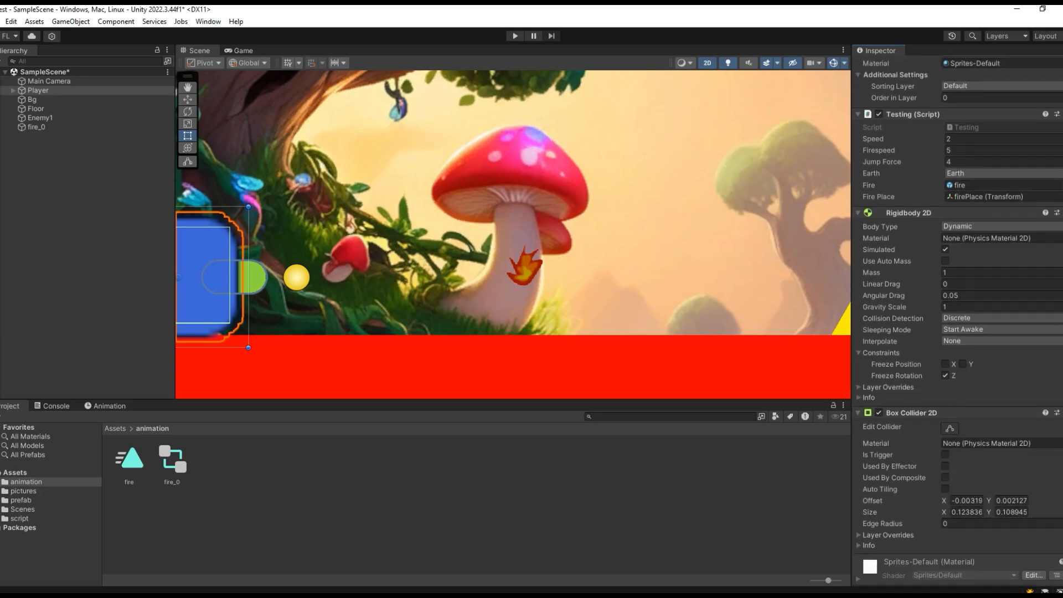
scroll(978, 561, down, 1)
- Try out an Animator component on the Player object, and remove it again
click(959, 573)
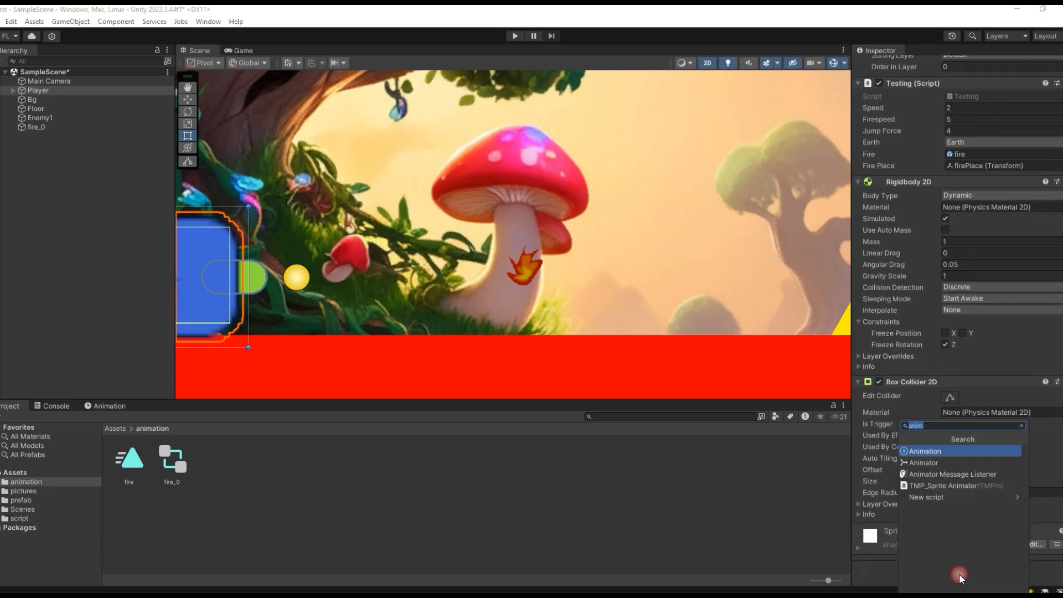
click(943, 466)
scroll(1055, 481, down, 5)
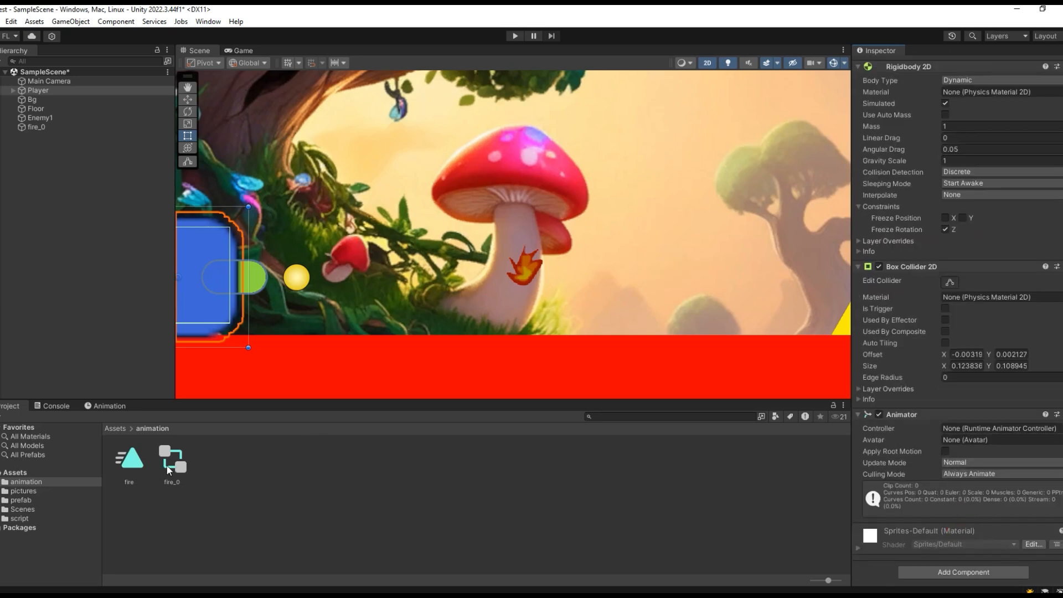
drag(178, 469, 663, 510)
right_click(941, 416)
click(992, 443)
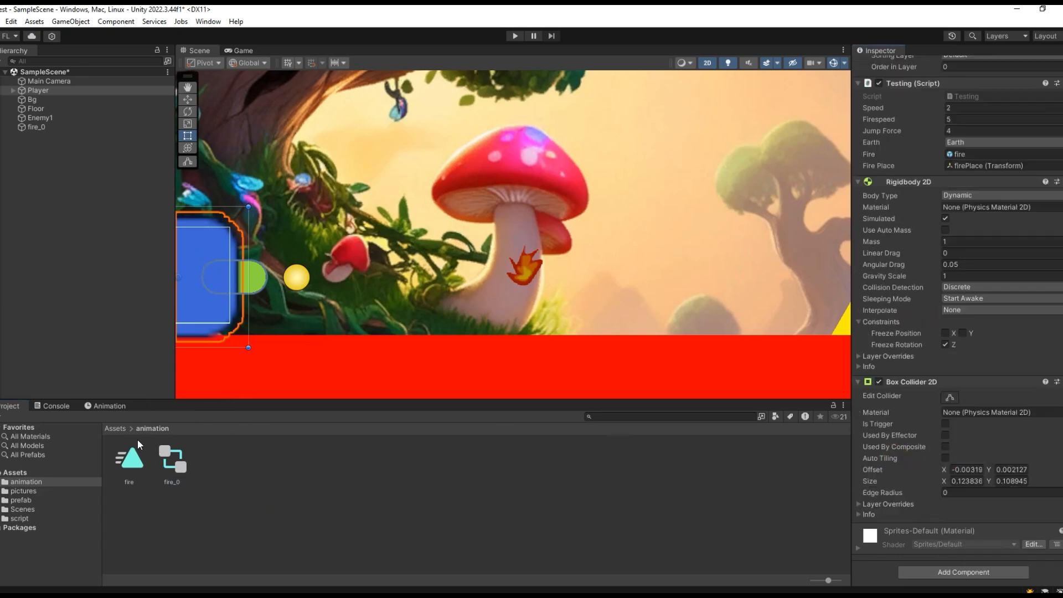
- Look through the fire sprites in the pictures folder, collapse the strip, and view the fire_0 object's animation timeline
click(115, 429)
double_click(174, 456)
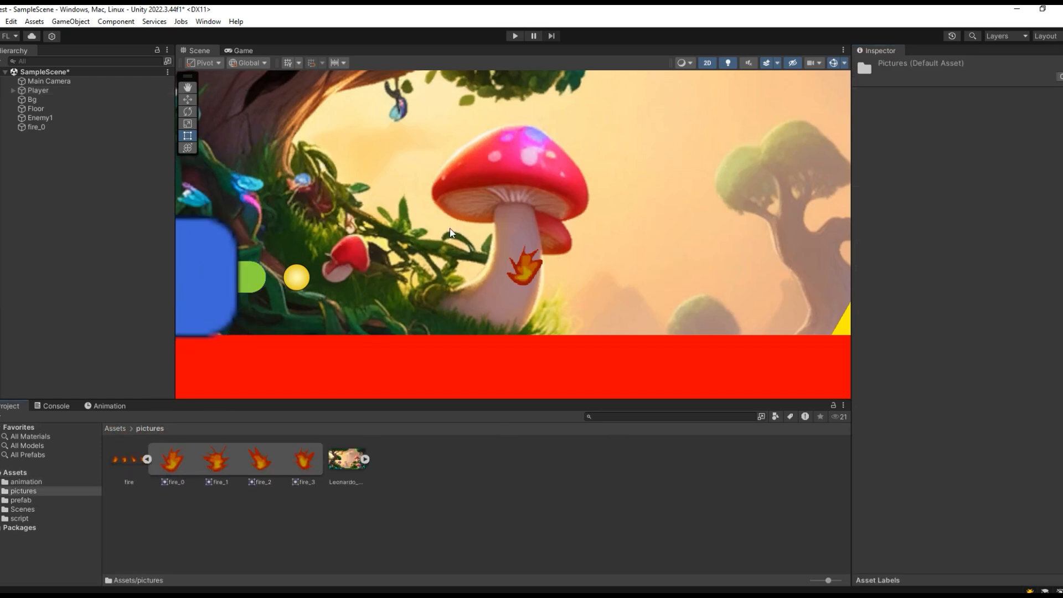
click(54, 126)
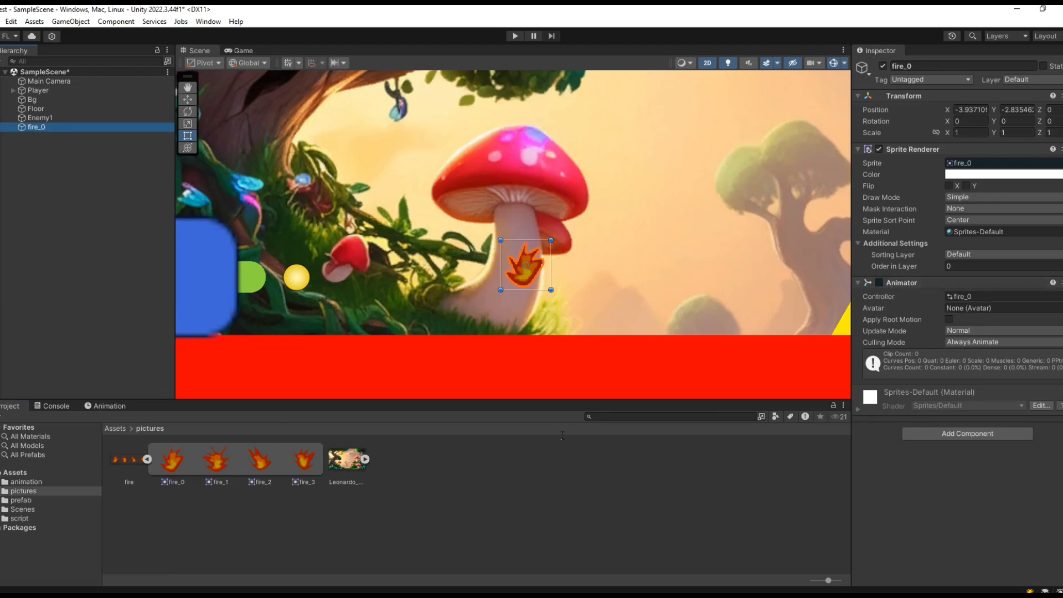
click(149, 458)
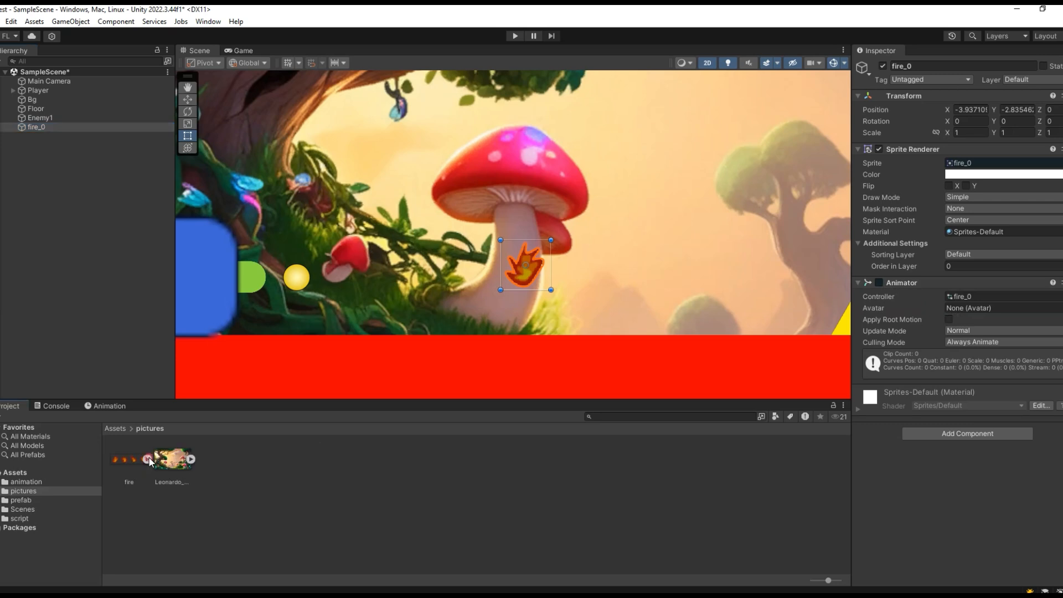
click(56, 119)
click(58, 126)
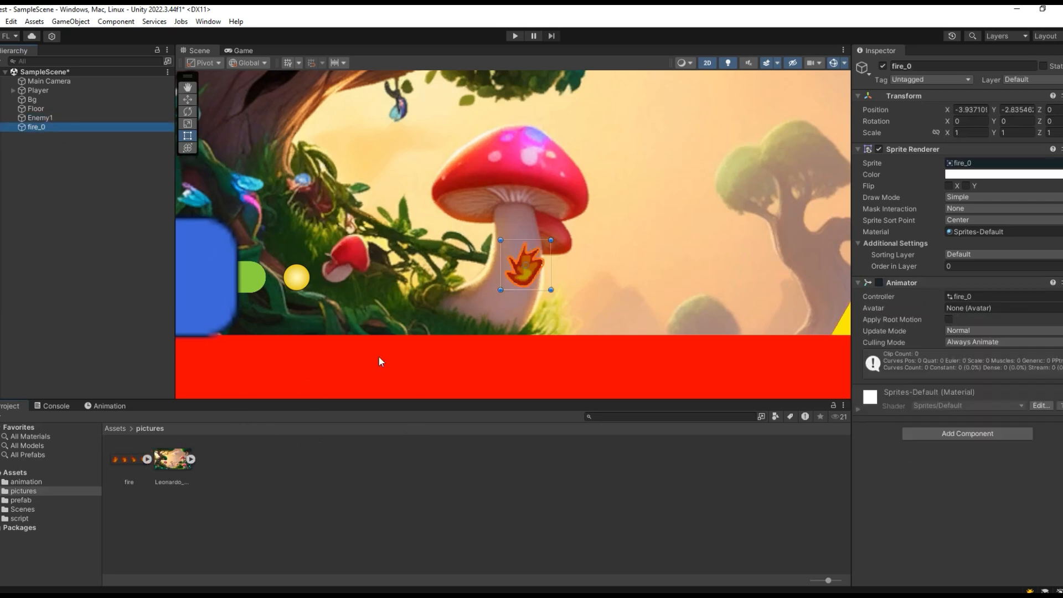
click(104, 408)
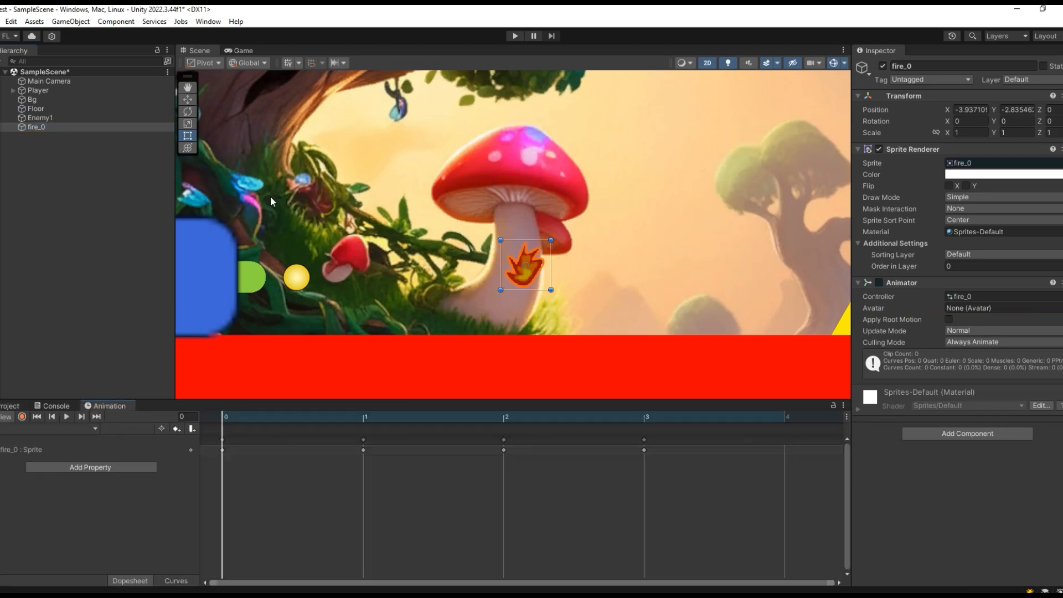
- Open the Animator window for the fire_0 object's controller
click(208, 21)
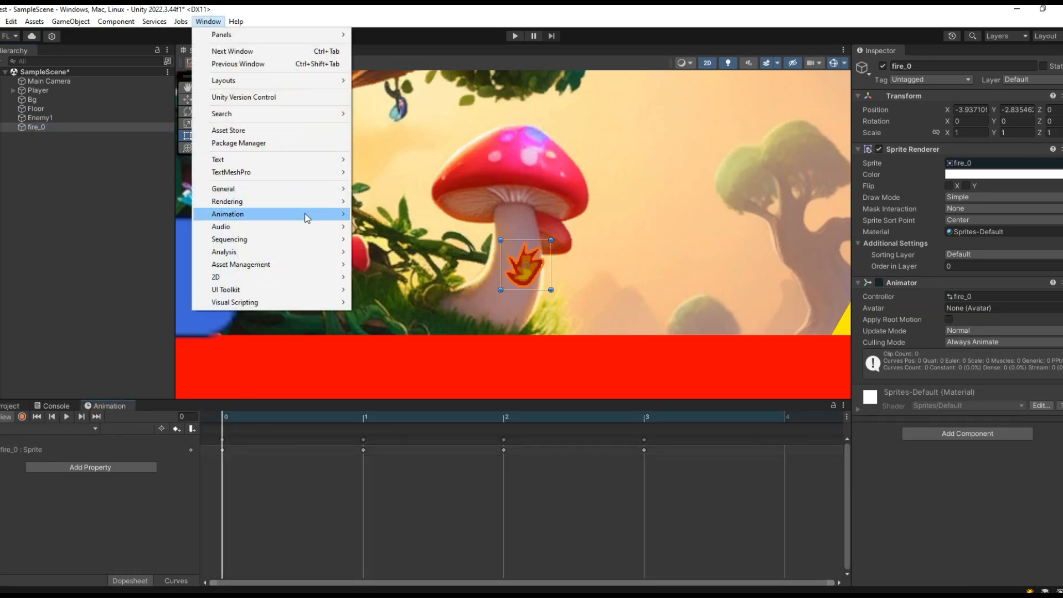
mouse_move(306, 214)
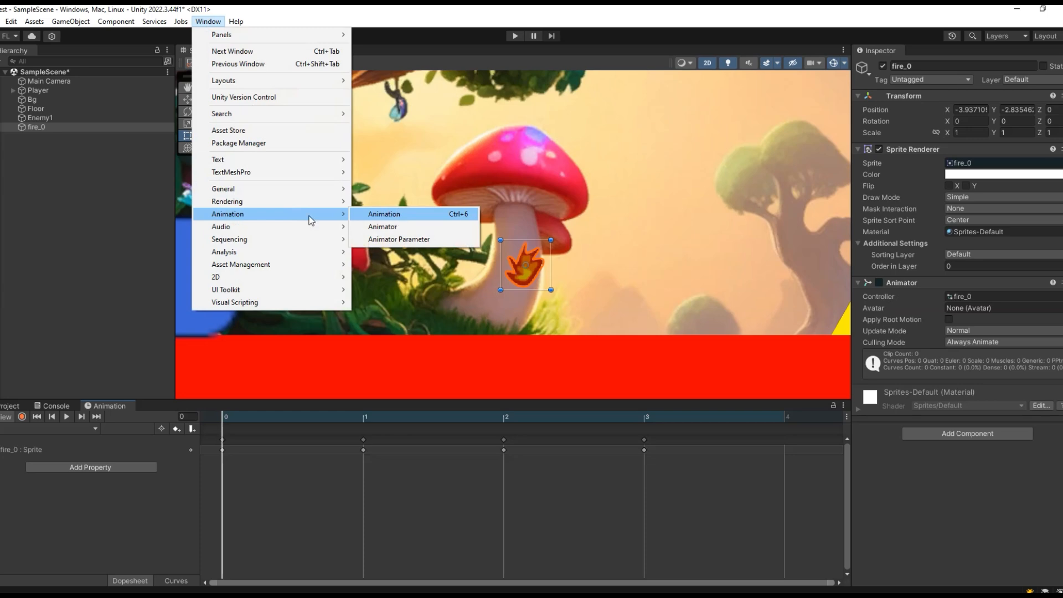
click(219, 23)
click(219, 23)
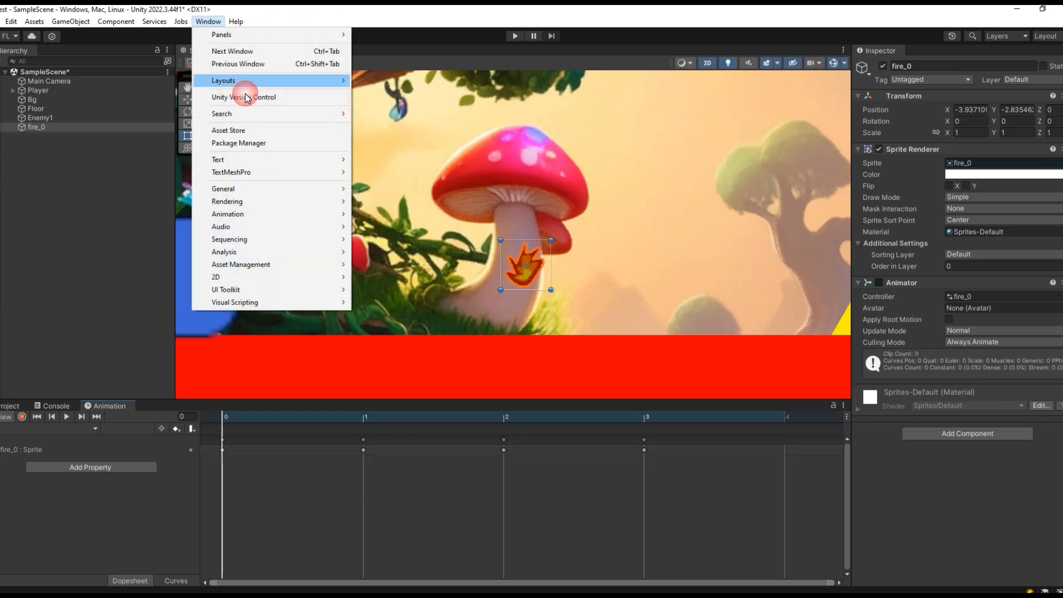
mouse_move(342, 214)
click(388, 228)
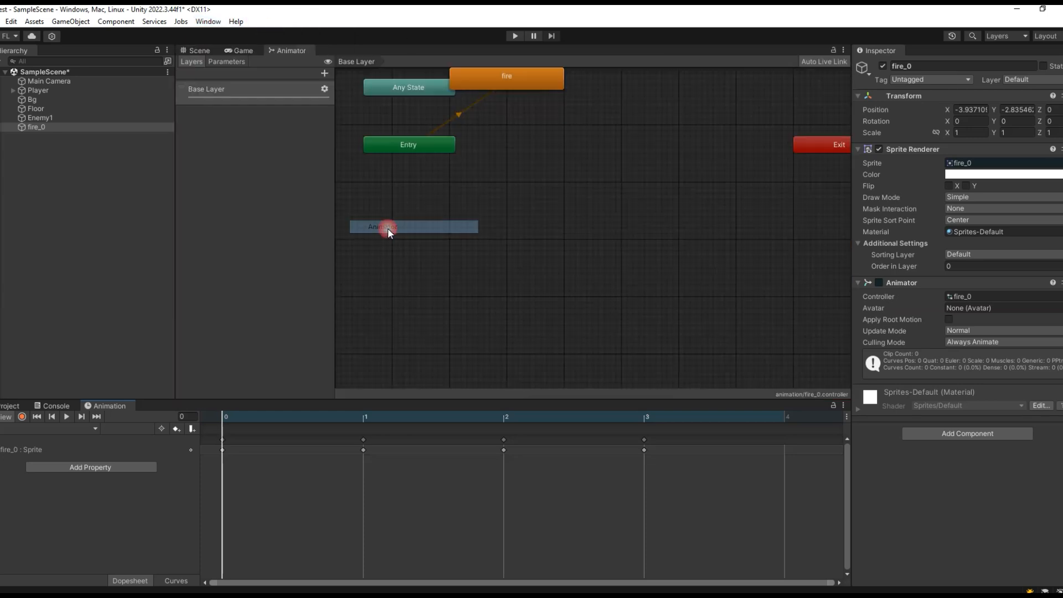
- Rearrange the Entry and fire states below Any State, and inspect the fire clip's Loop Time setting
drag(503, 84, 553, 161)
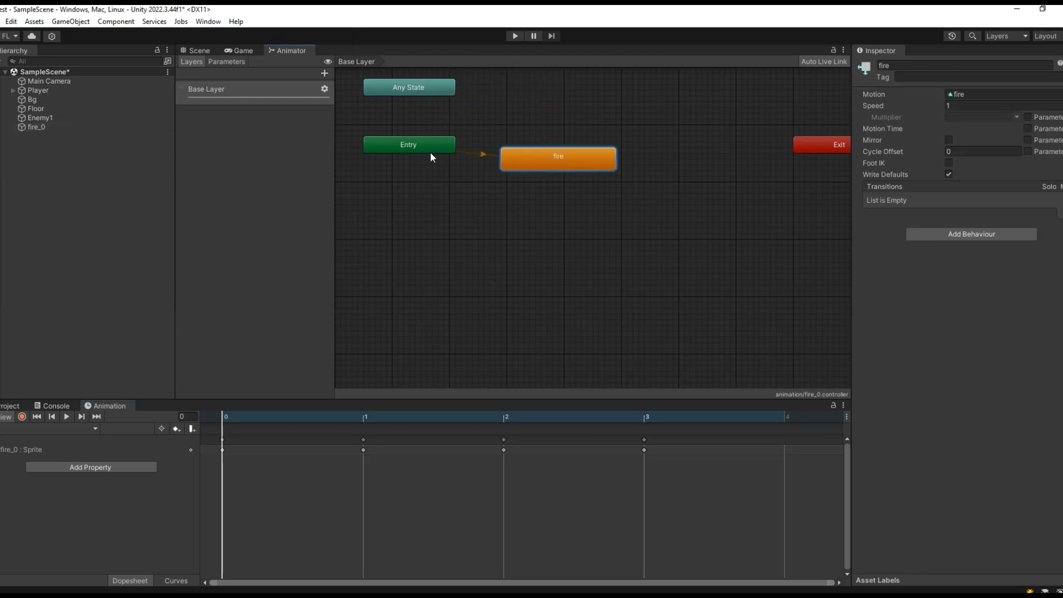
drag(424, 151, 424, 173)
drag(538, 162, 545, 197)
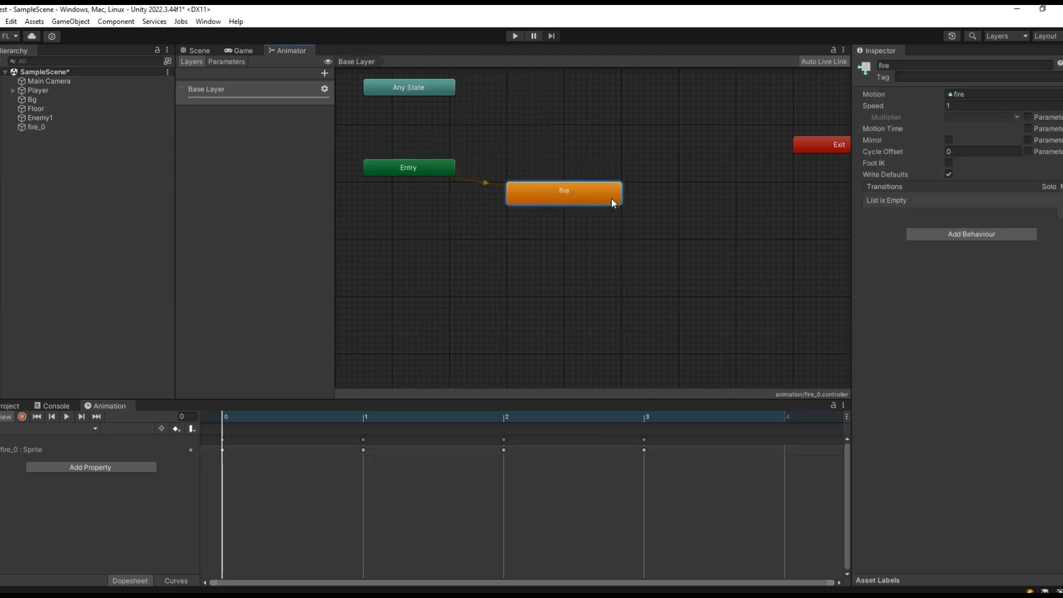
double_click(550, 197)
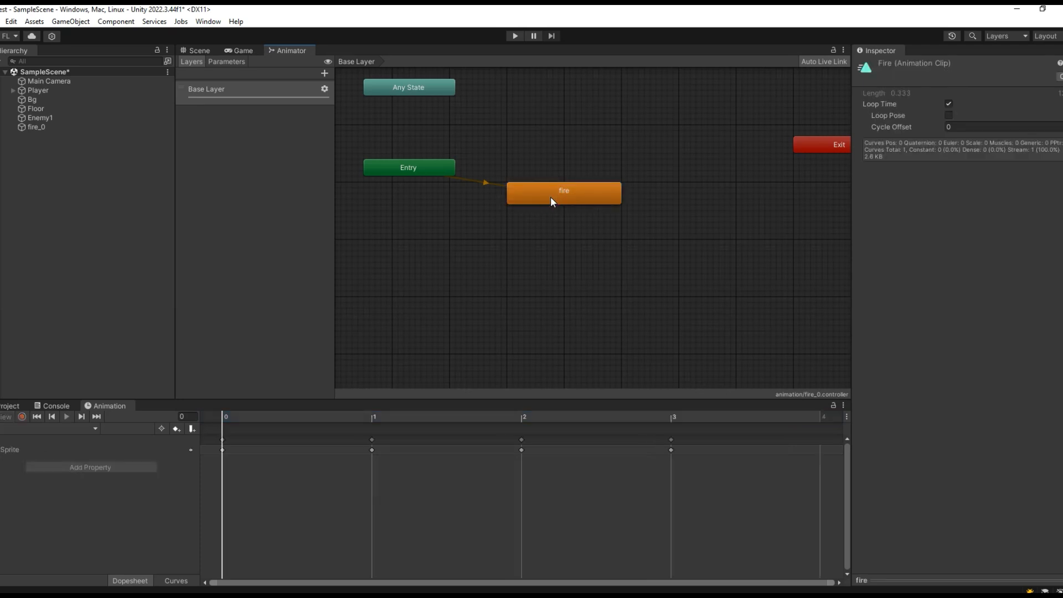
click(949, 104)
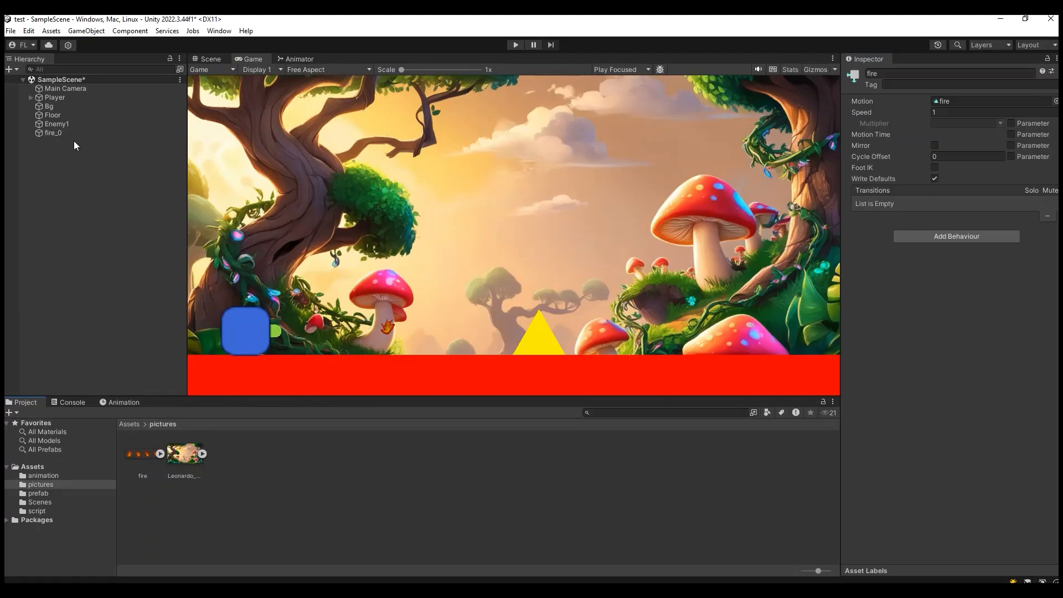
- Scale the fire_0 object up uniformly to about 1.61 in the Scene view
click(71, 137)
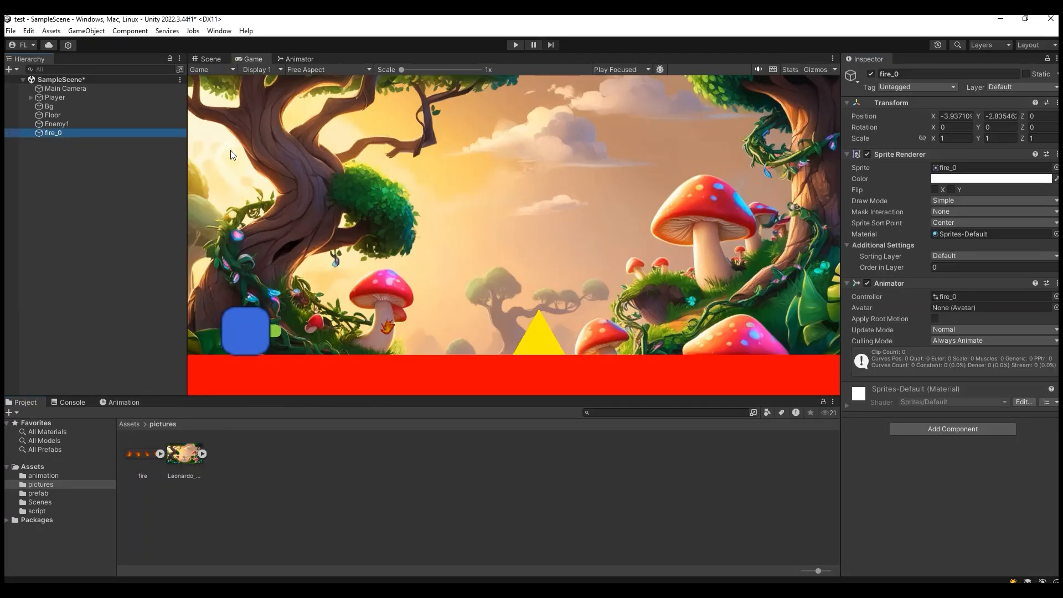
click(209, 58)
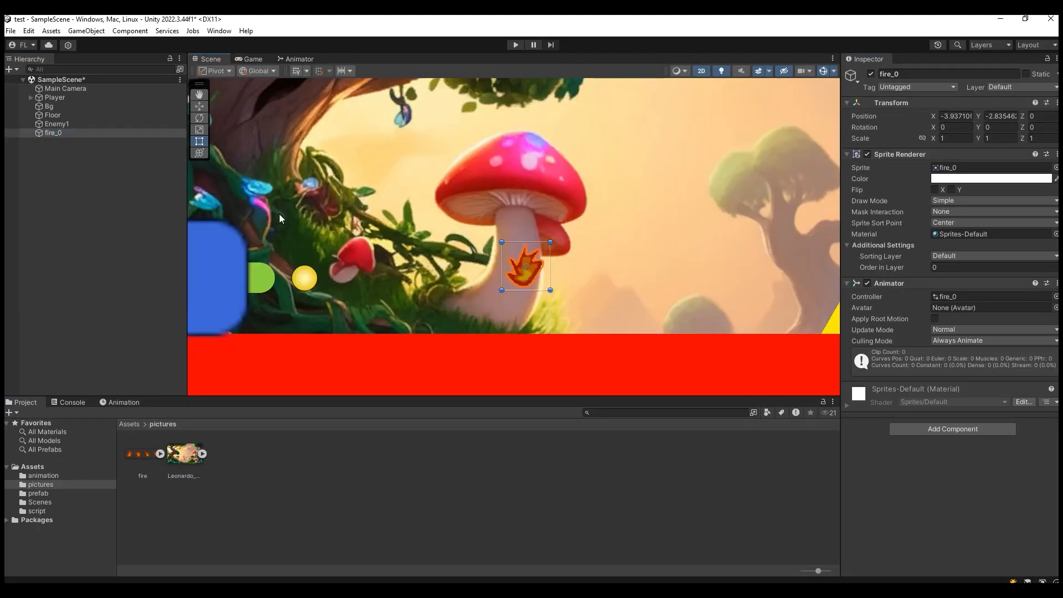
click(200, 129)
drag(526, 266, 562, 264)
- Move the fire_0 object down to the floor, at about Y -3.34
click(200, 105)
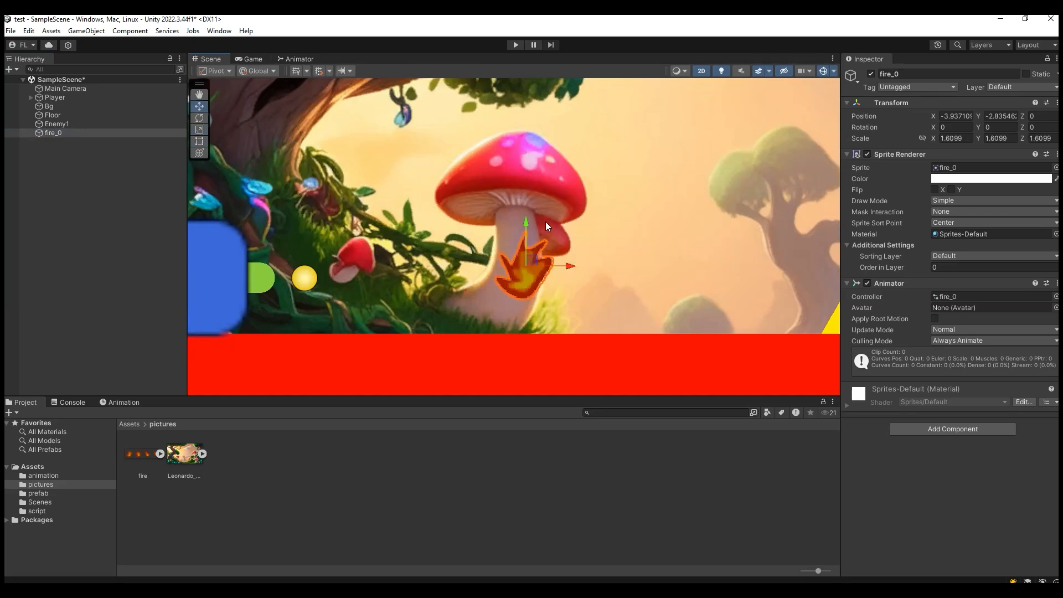
drag(527, 235, 523, 256)
drag(523, 258, 522, 259)
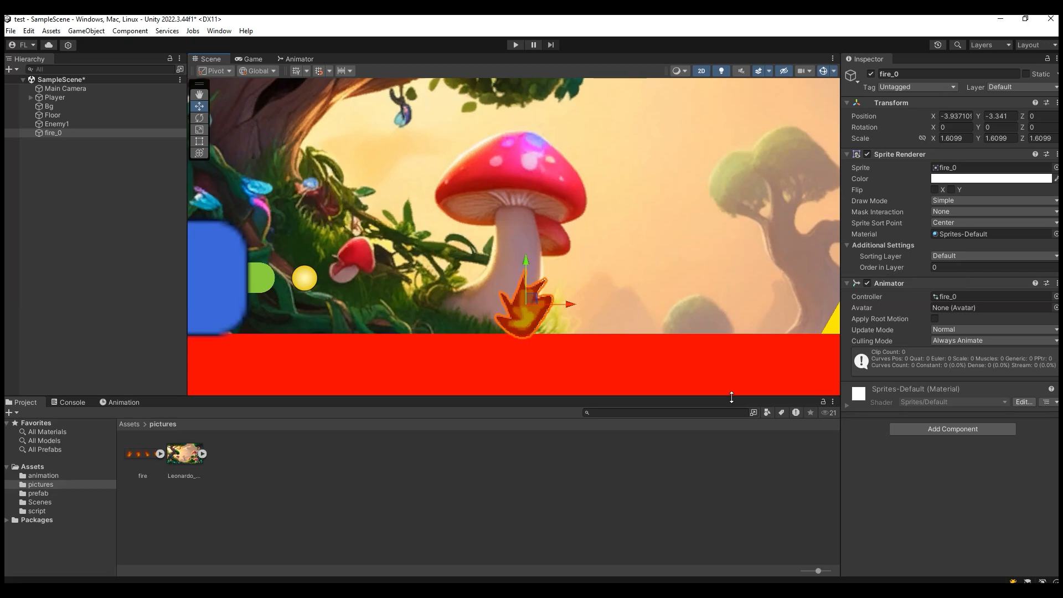
- Set the red Floor object's Order in Layer to 1
click(699, 367)
click(567, 340)
click(566, 340)
drag(953, 268, 928, 268)
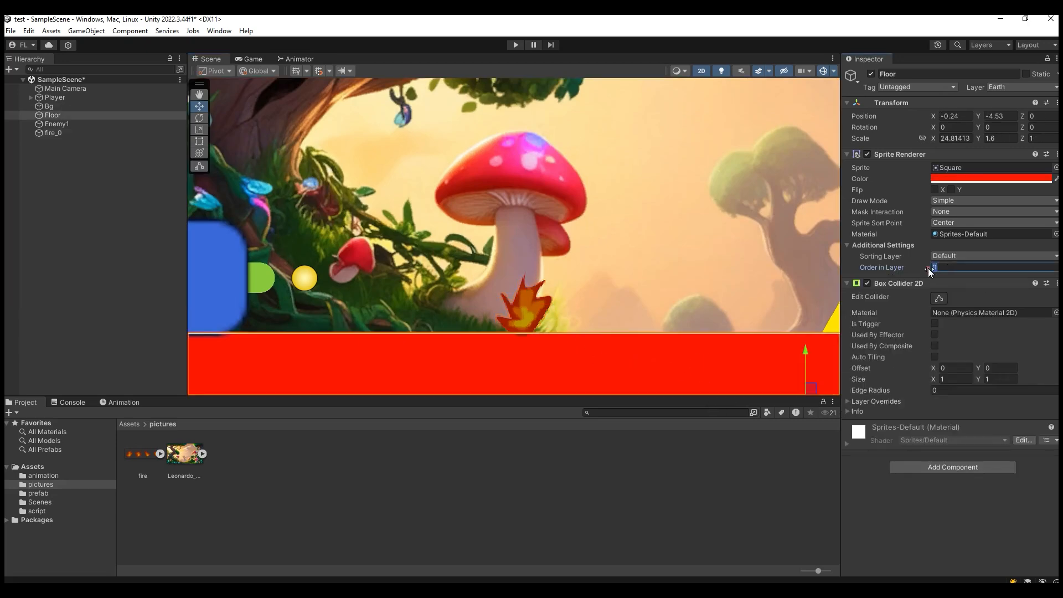
text(1)
click(542, 310)
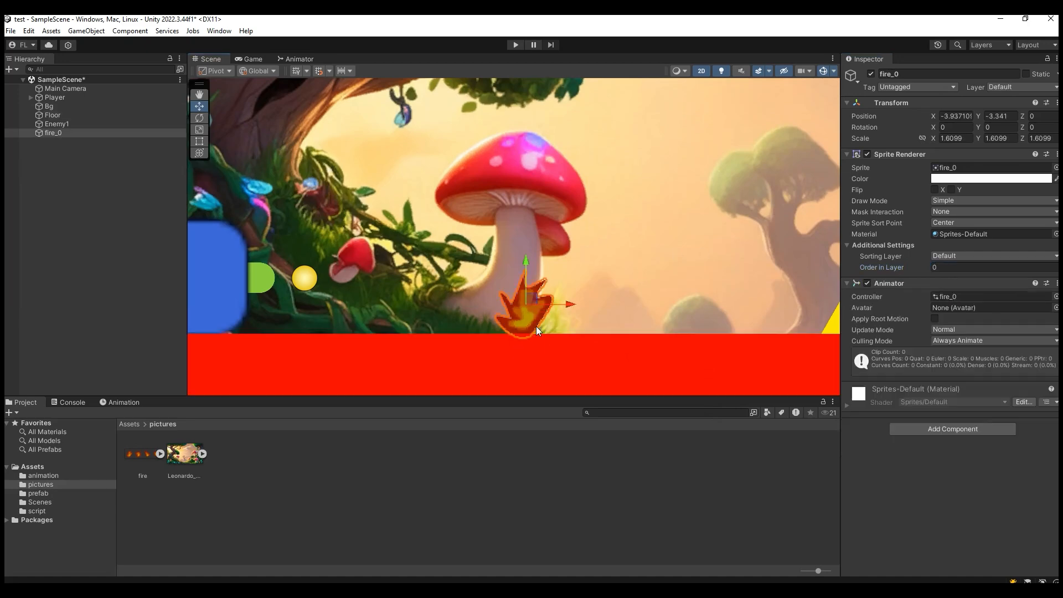
click(573, 353)
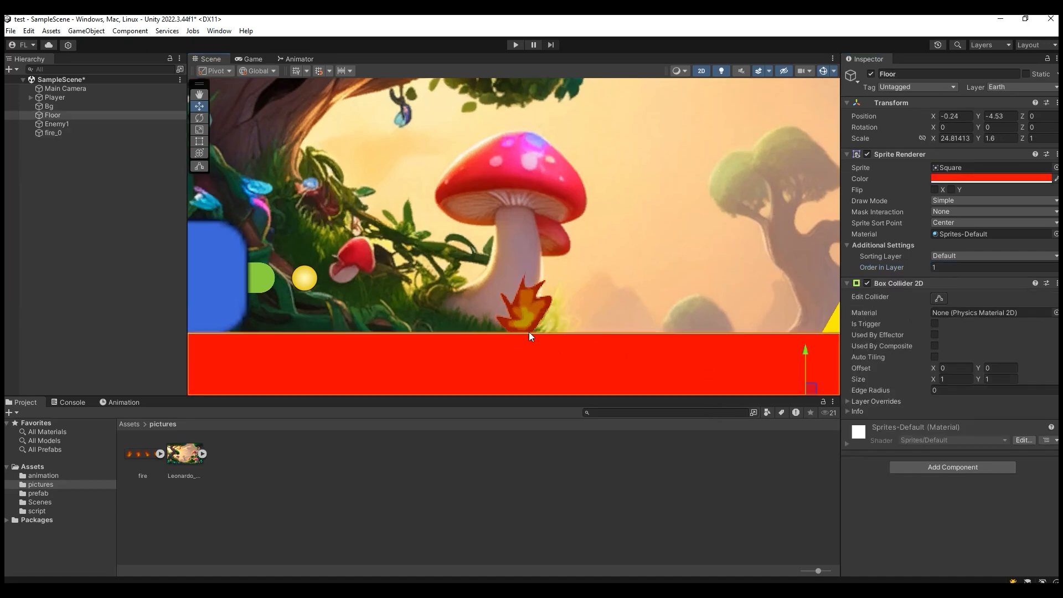
- Preview the fire animation on the fire_0 object and return the timeline to frame 0
click(88, 133)
click(118, 402)
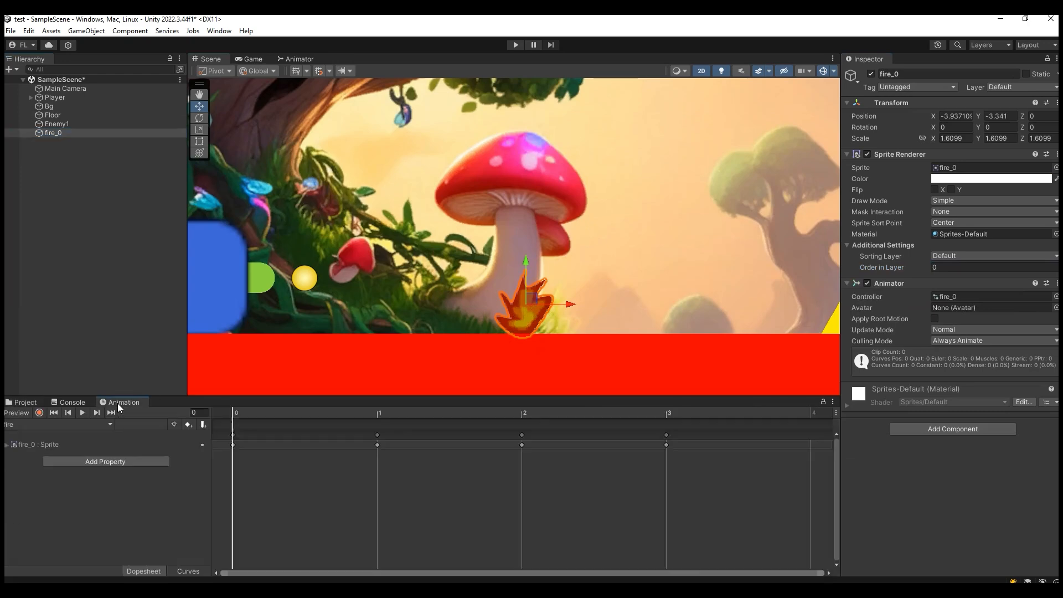
click(83, 413)
drag(256, 413, 233, 414)
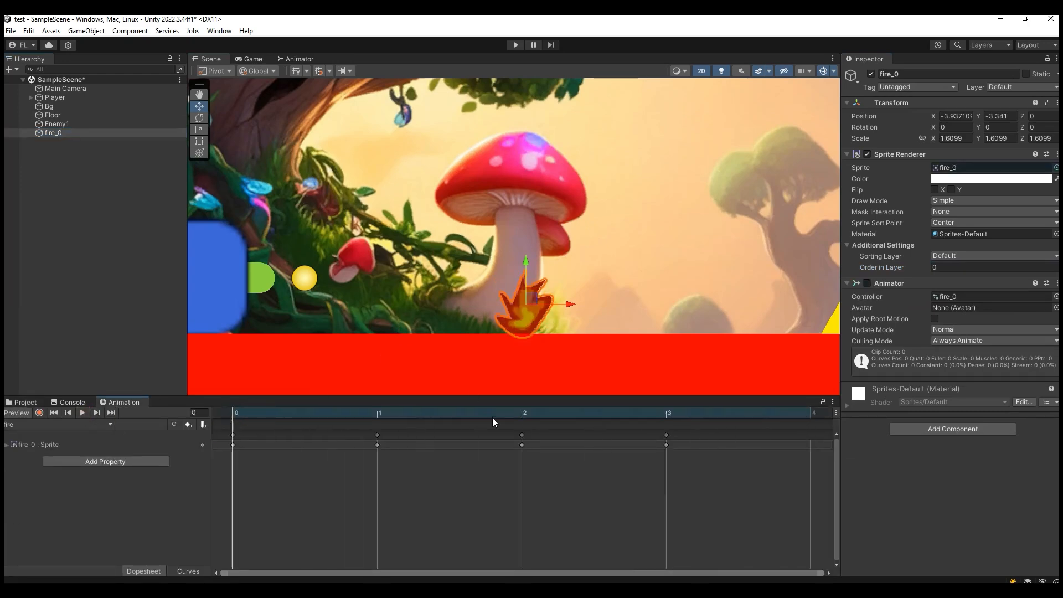
scroll(405, 293, down, 3)
scroll(414, 337, down, 2)
scroll(476, 490, down, 1)
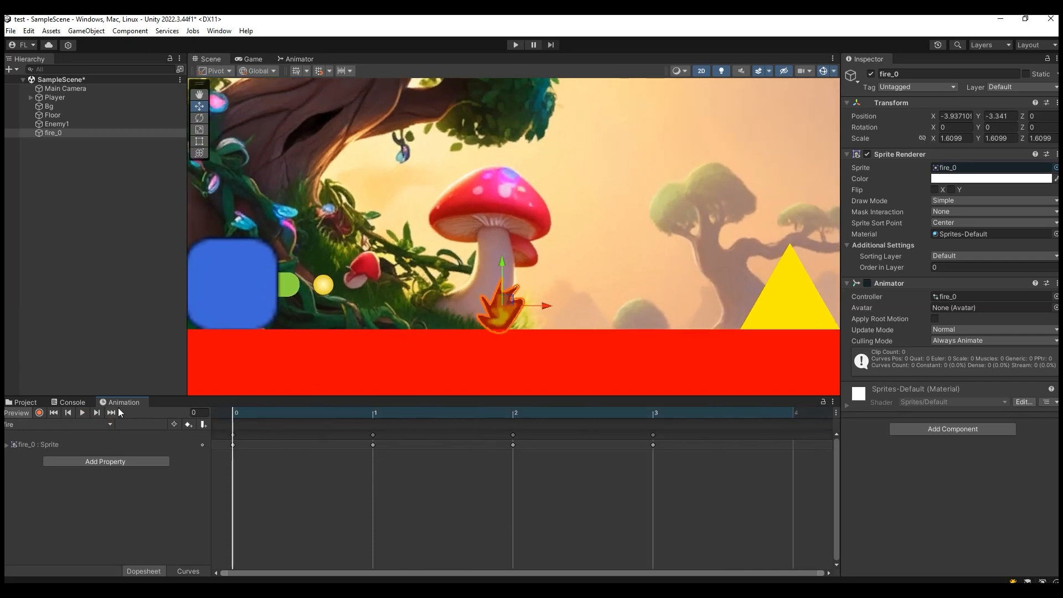
- Collapse the Player's Testing, Sprite Renderer, Rigidbody 2D and Box Collider 2D components, and move it toward the mushroom to X -5.835
click(246, 300)
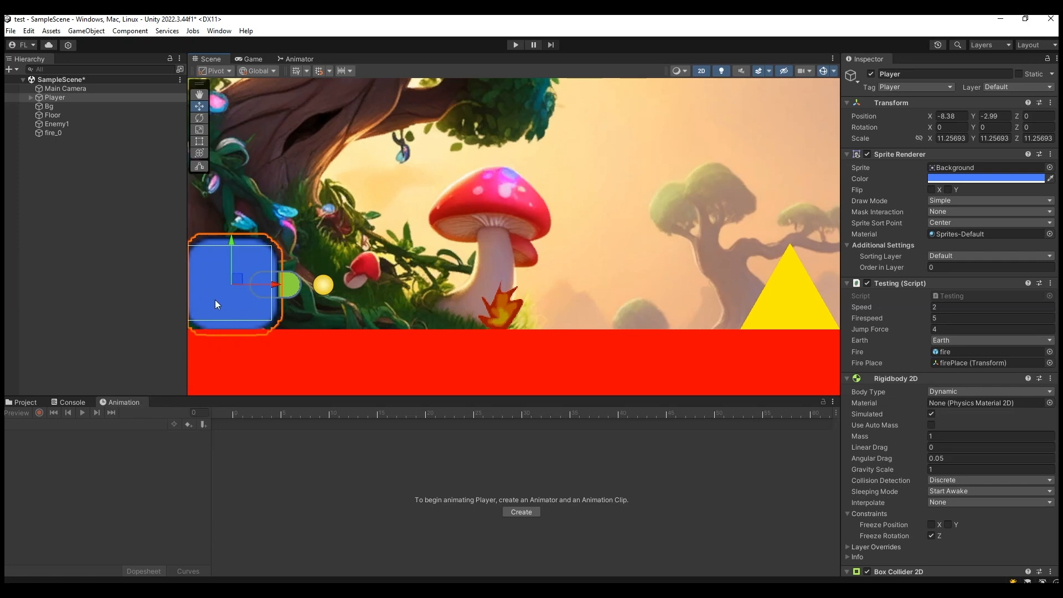
click(848, 282)
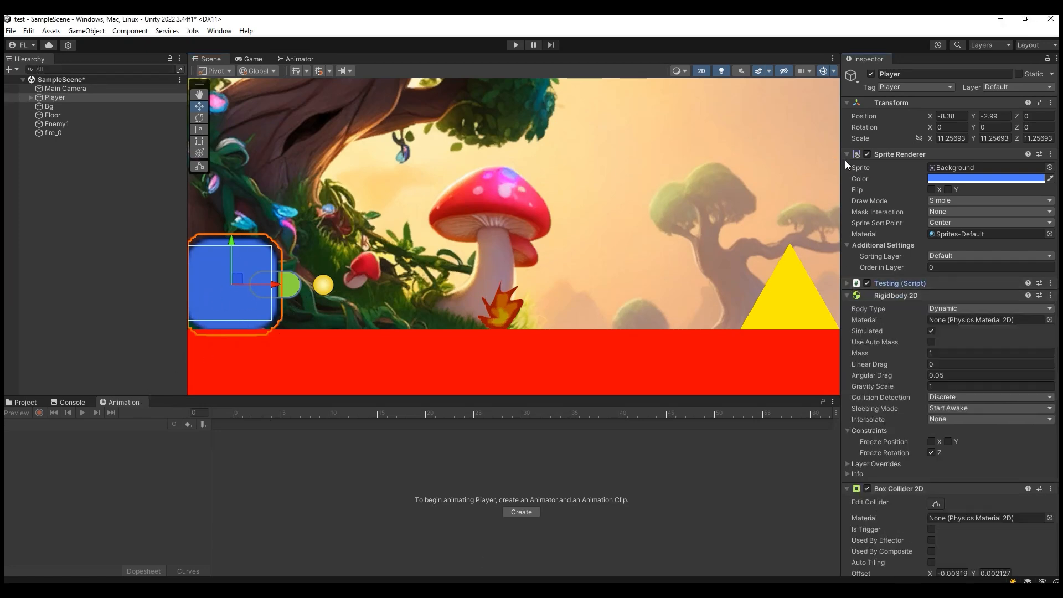
click(846, 154)
click(847, 179)
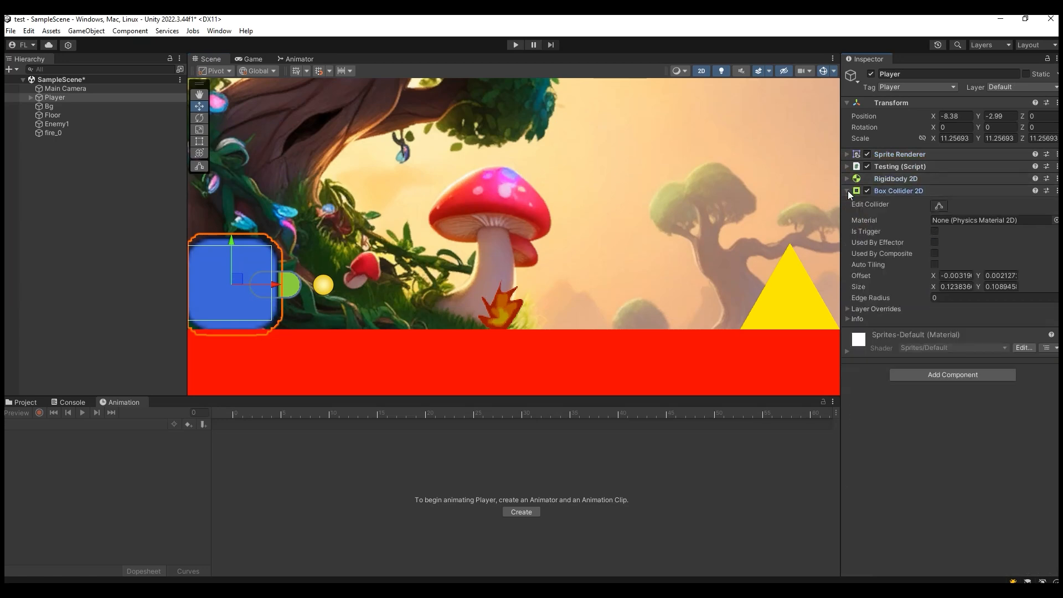
click(848, 190)
drag(277, 292, 431, 286)
- Set the firePlace object's scene icon to None and reselect the Player object
click(482, 285)
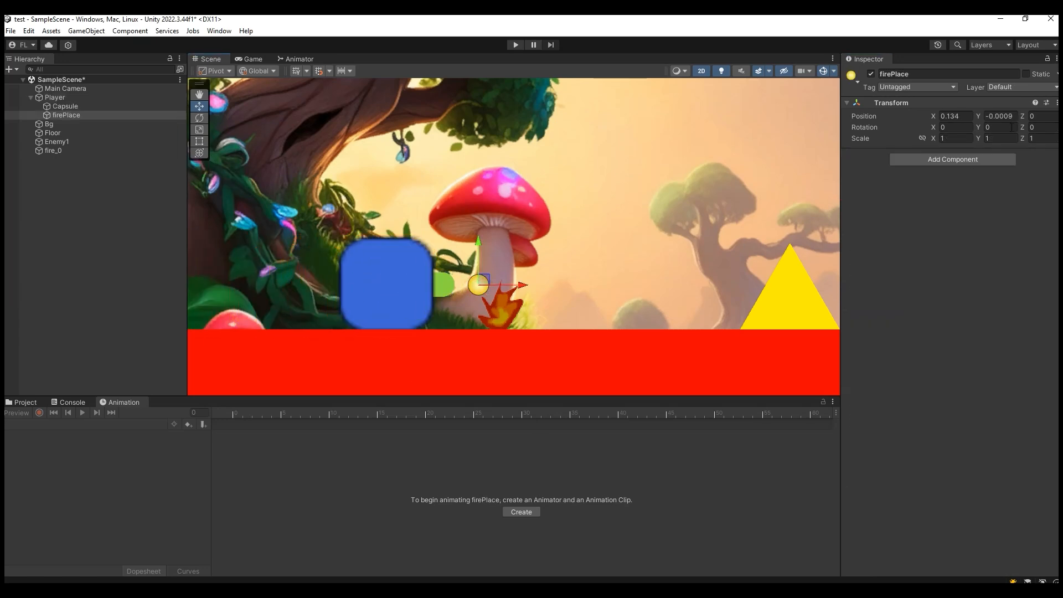
click(860, 79)
click(907, 94)
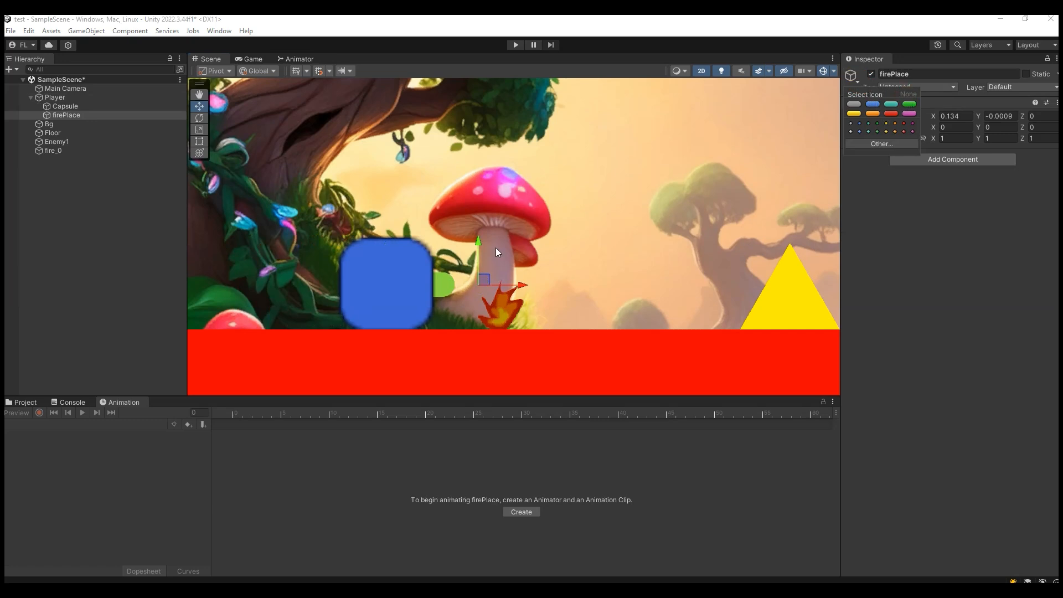
click(413, 282)
click(443, 286)
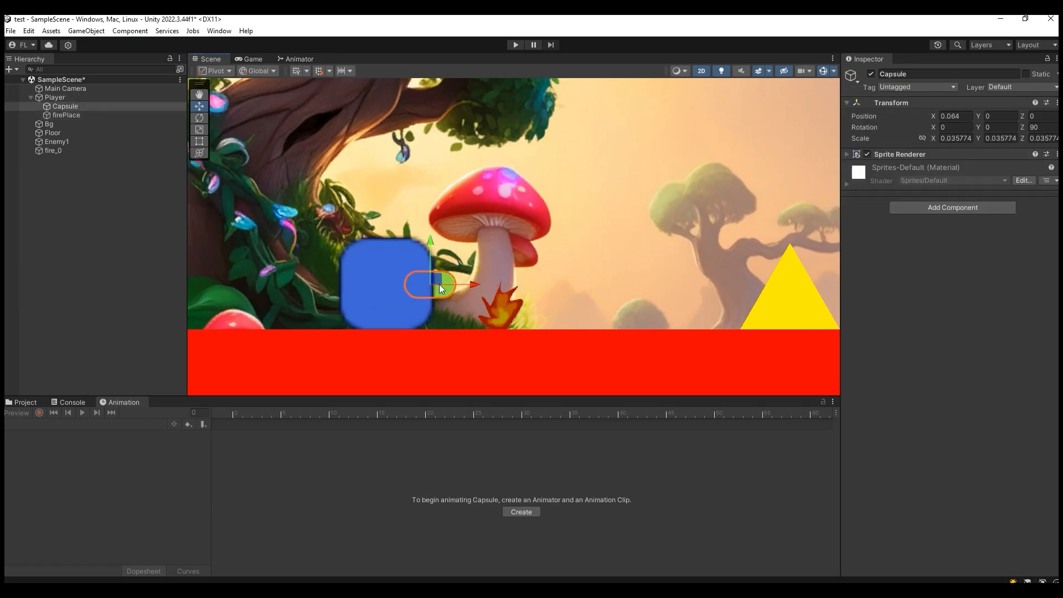
click(394, 289)
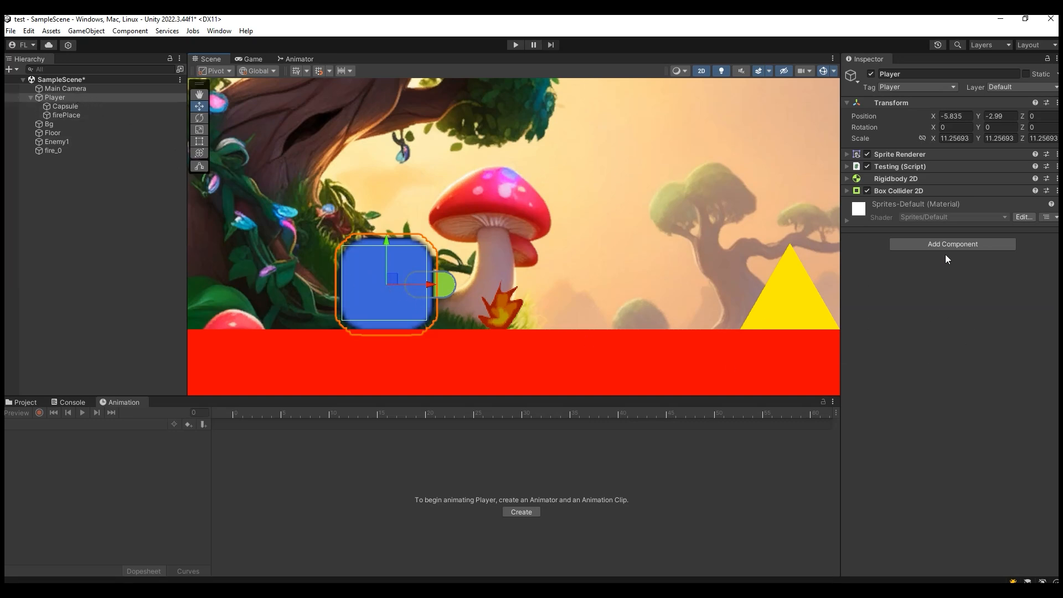
- Add an Animator component to the Player object
click(910, 249)
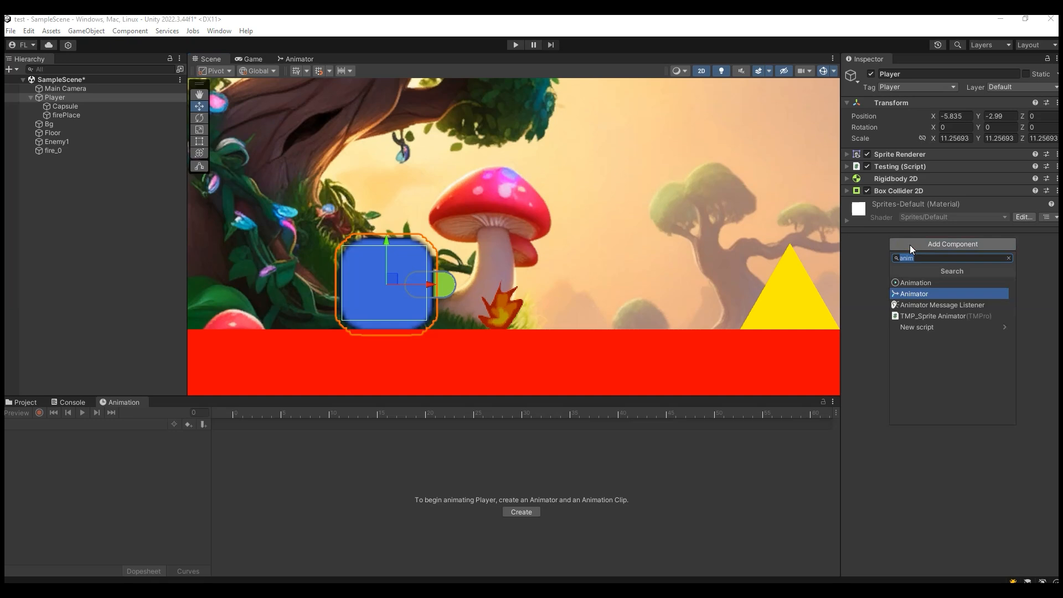
click(922, 292)
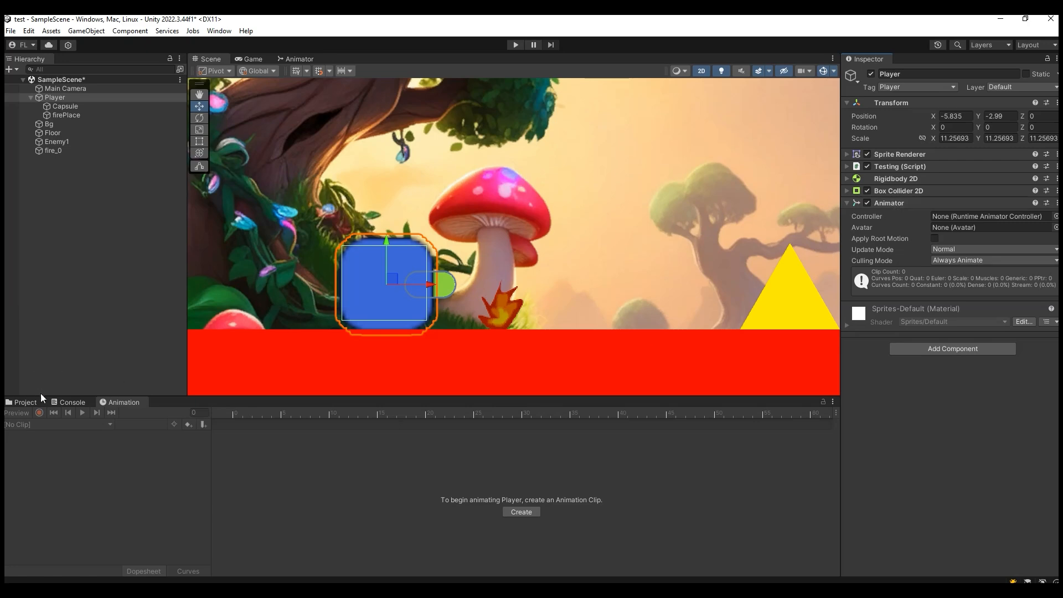
- Create a folder named player inside the project's animation folder
click(25, 403)
click(133, 423)
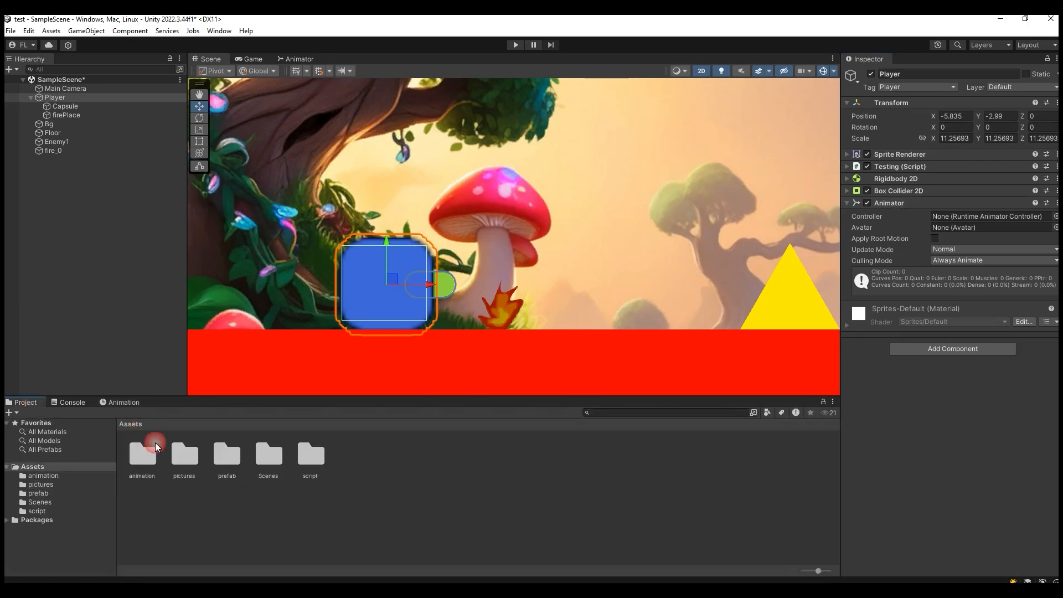
double_click(157, 461)
right_click(266, 492)
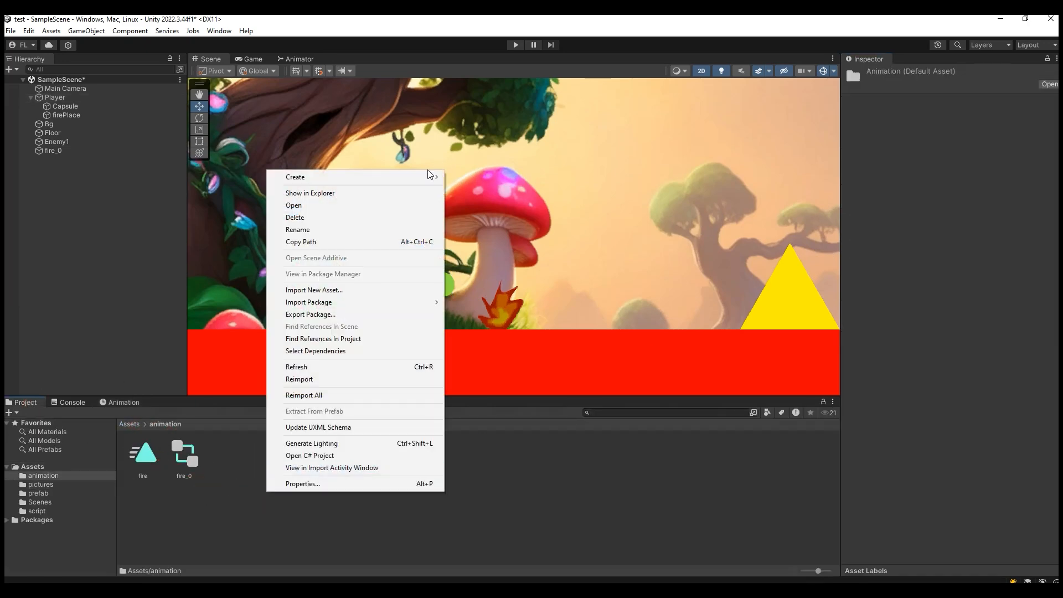
mouse_move(440, 183)
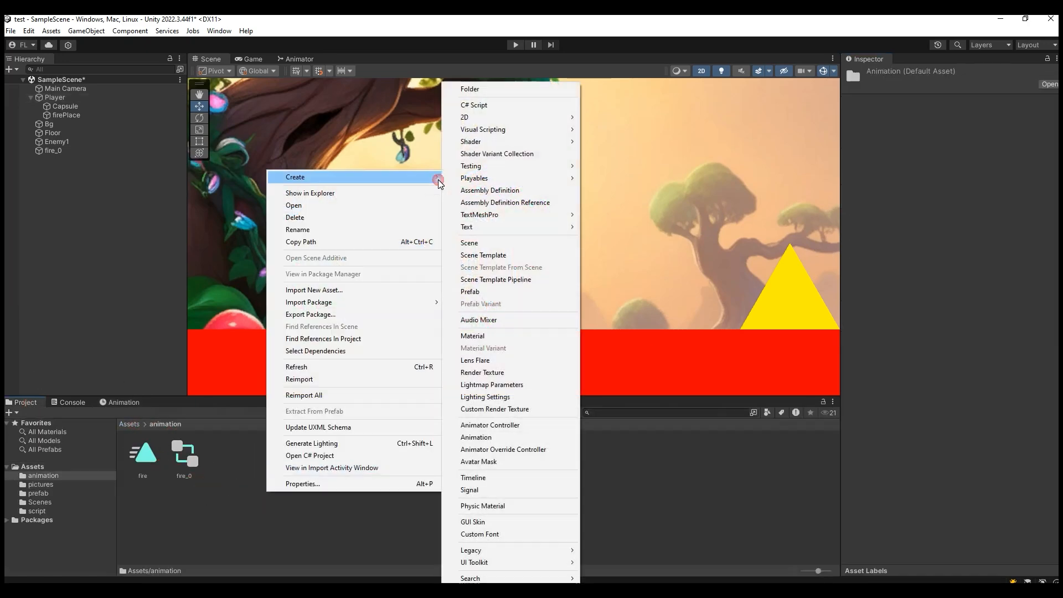
click(499, 92)
text(player)
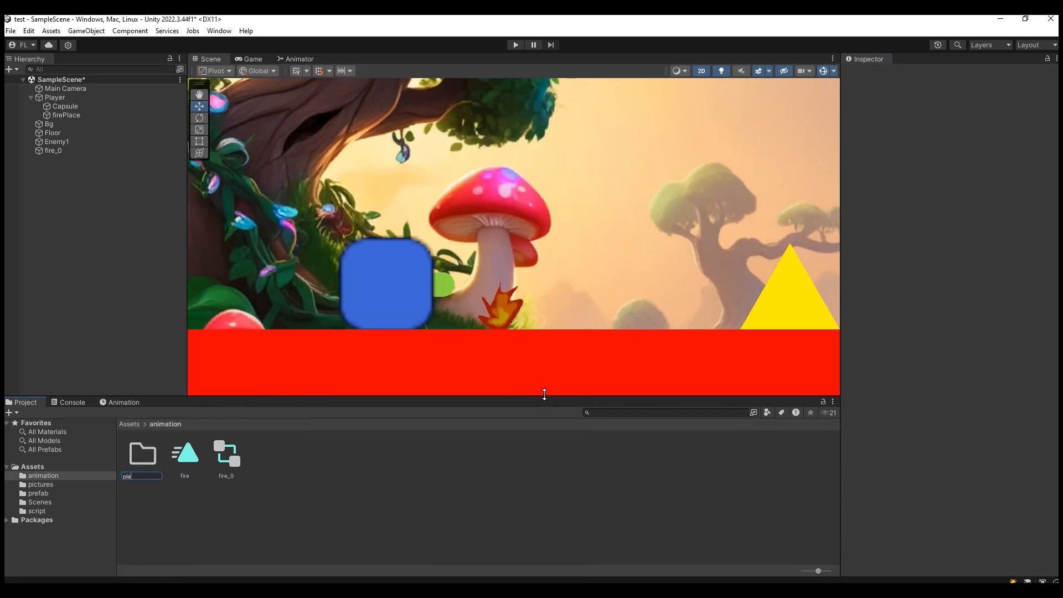
key(Return)
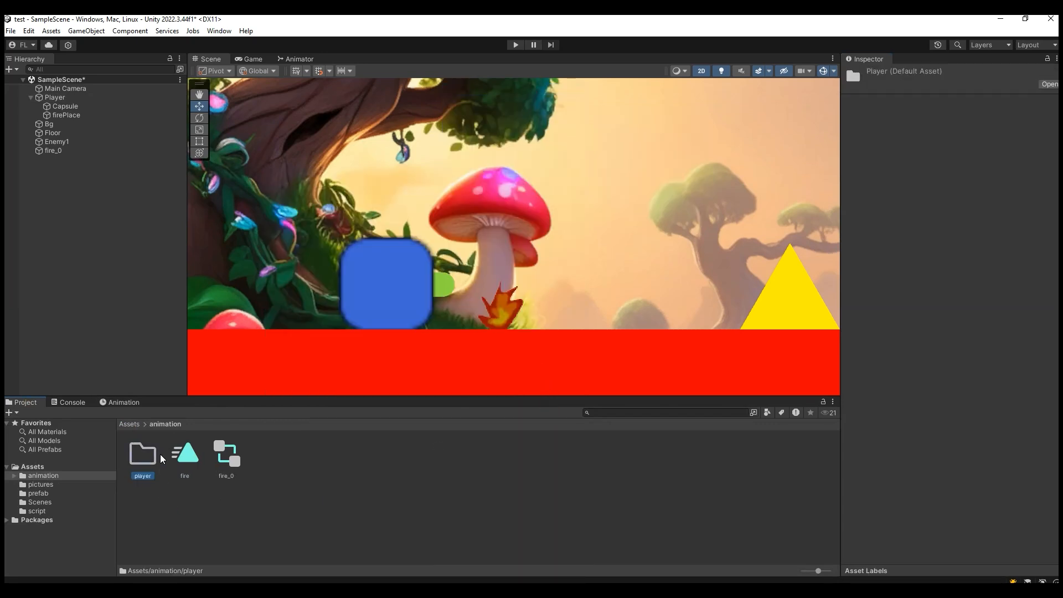
- Create an Animator Controller in the player folder and assign it as the Controller of the Player's Animator component
double_click(159, 454)
right_click(159, 454)
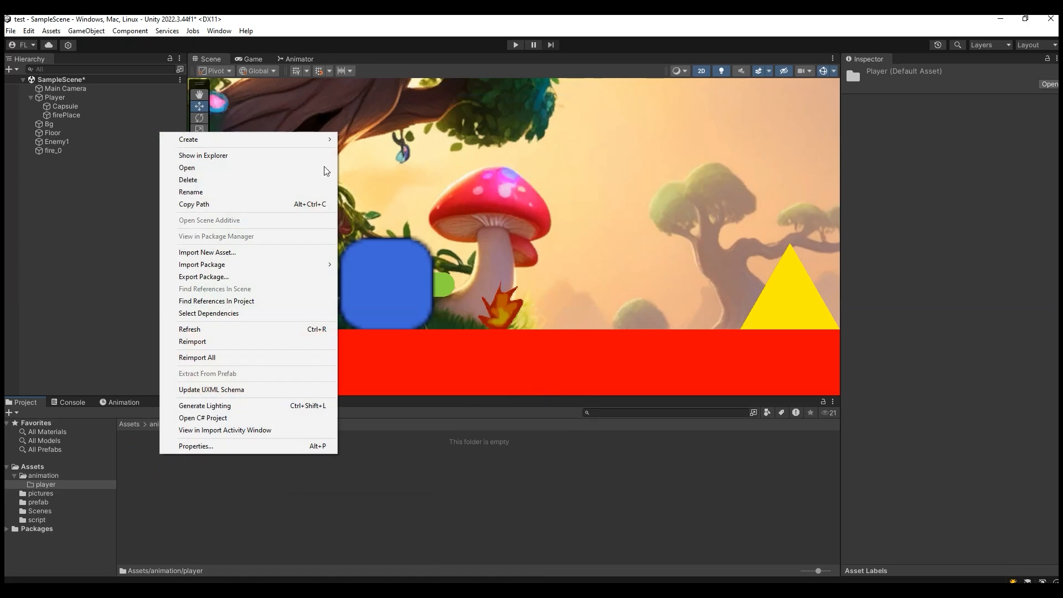
mouse_move(317, 145)
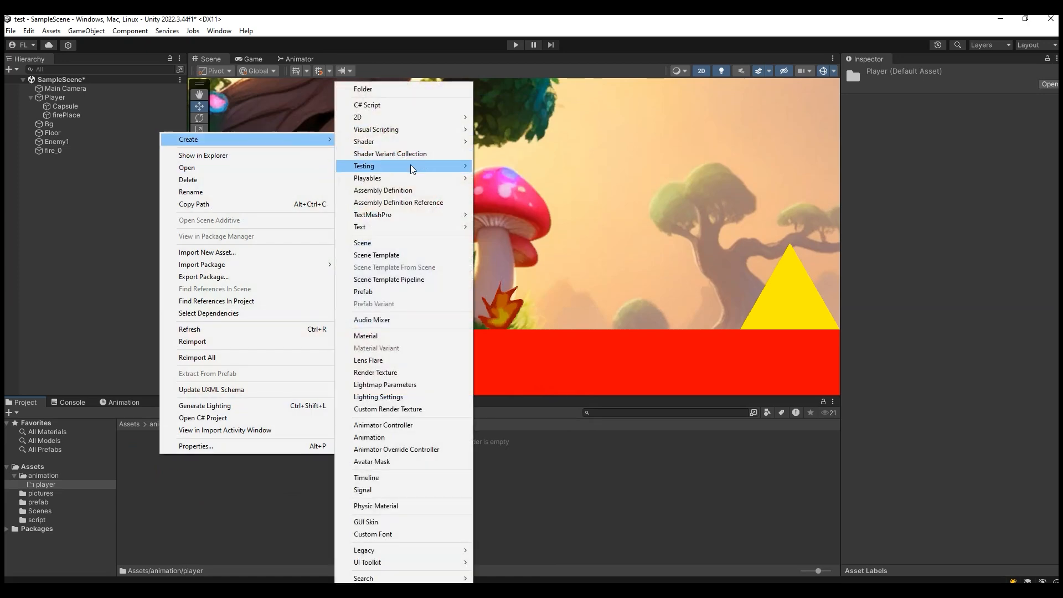
click(415, 430)
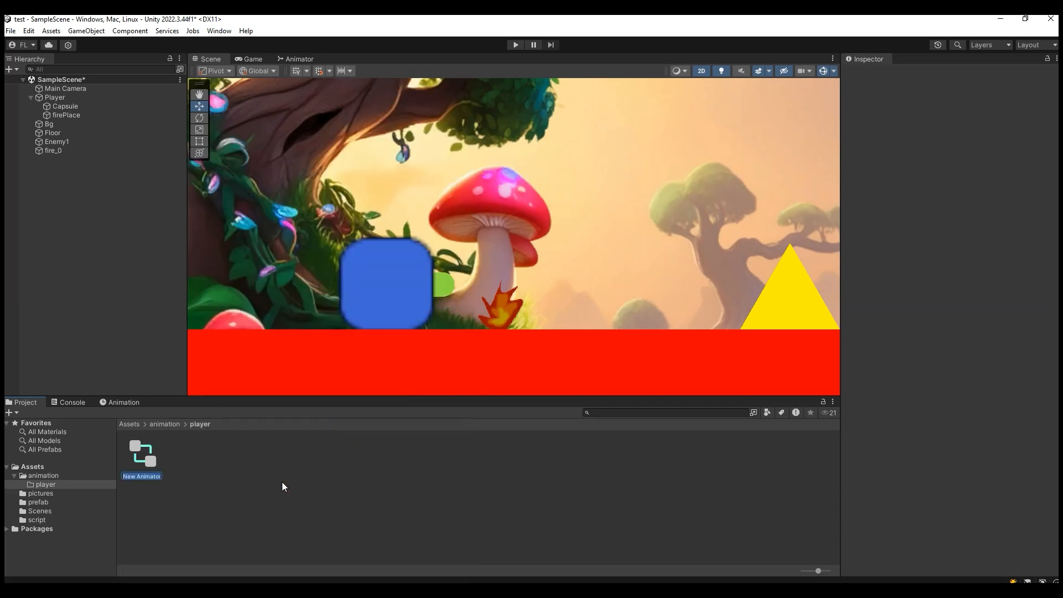
click(148, 470)
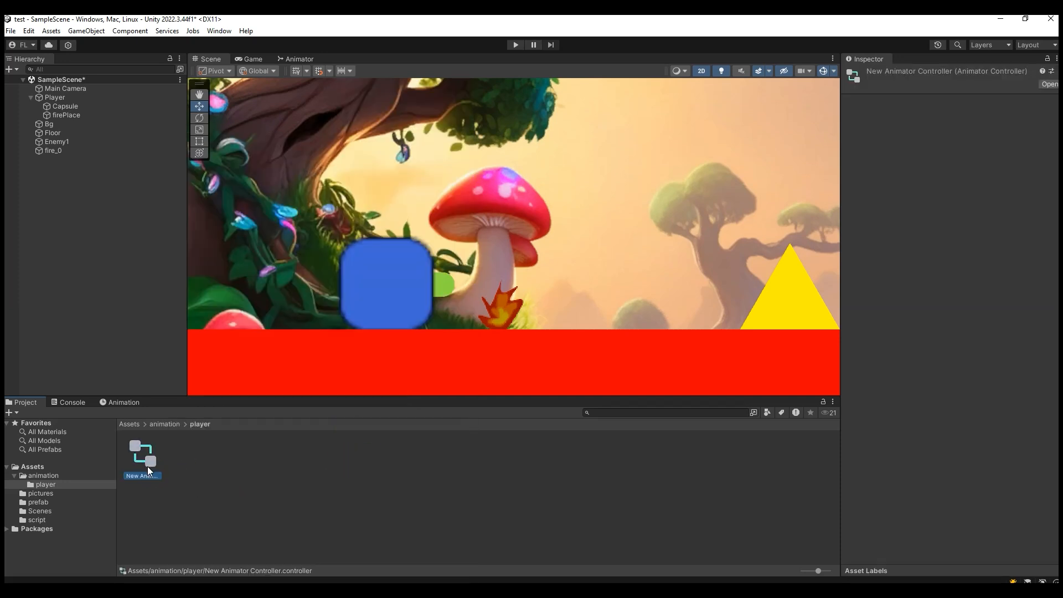
click(58, 151)
click(59, 98)
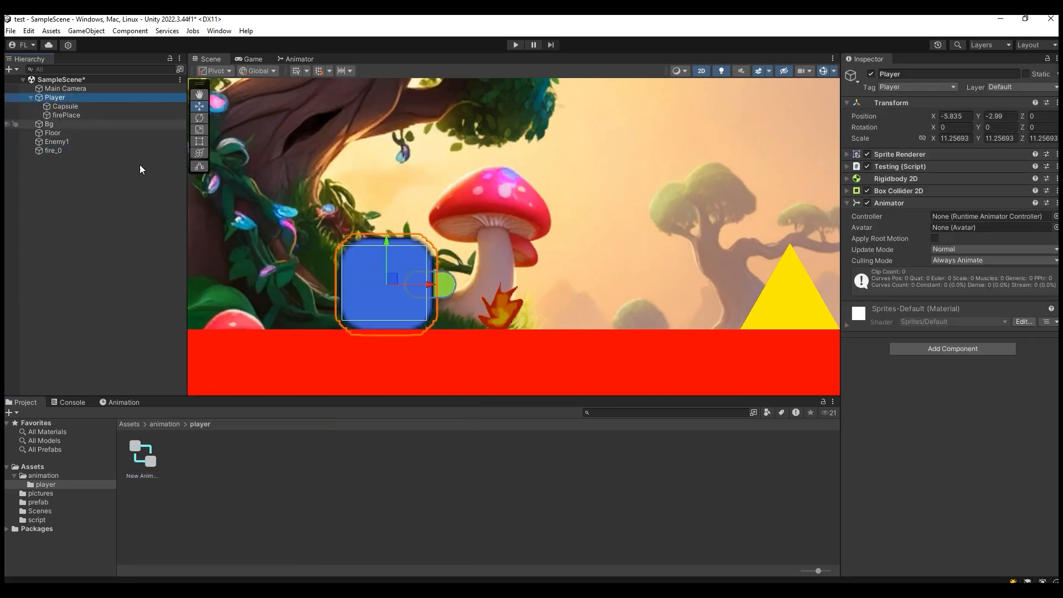
drag(144, 456, 983, 217)
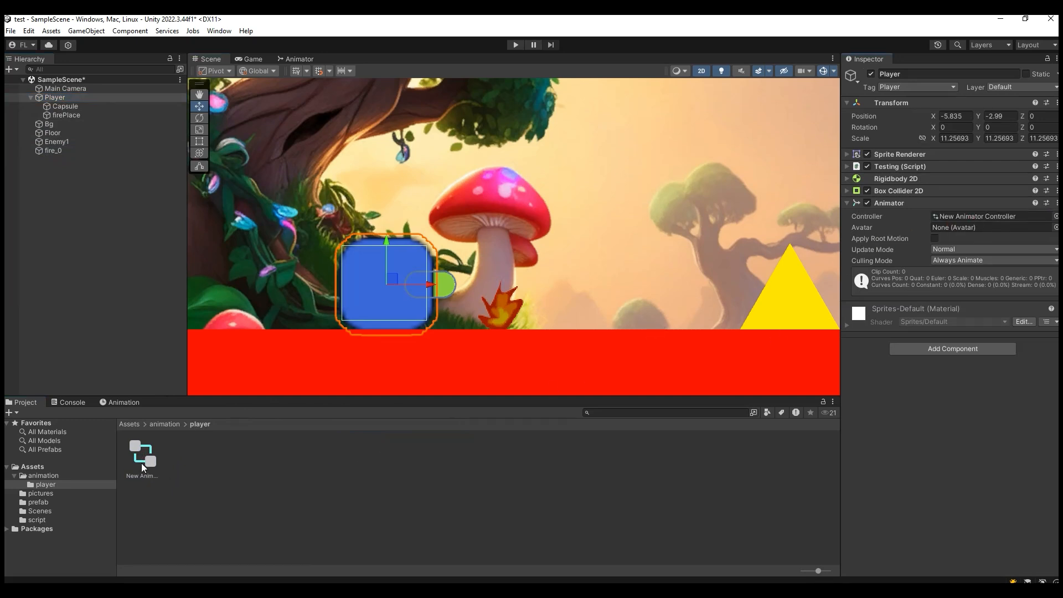
- Examine the new controller's state graph and the Player's empty animation timeline, and return to the Scene view
double_click(141, 460)
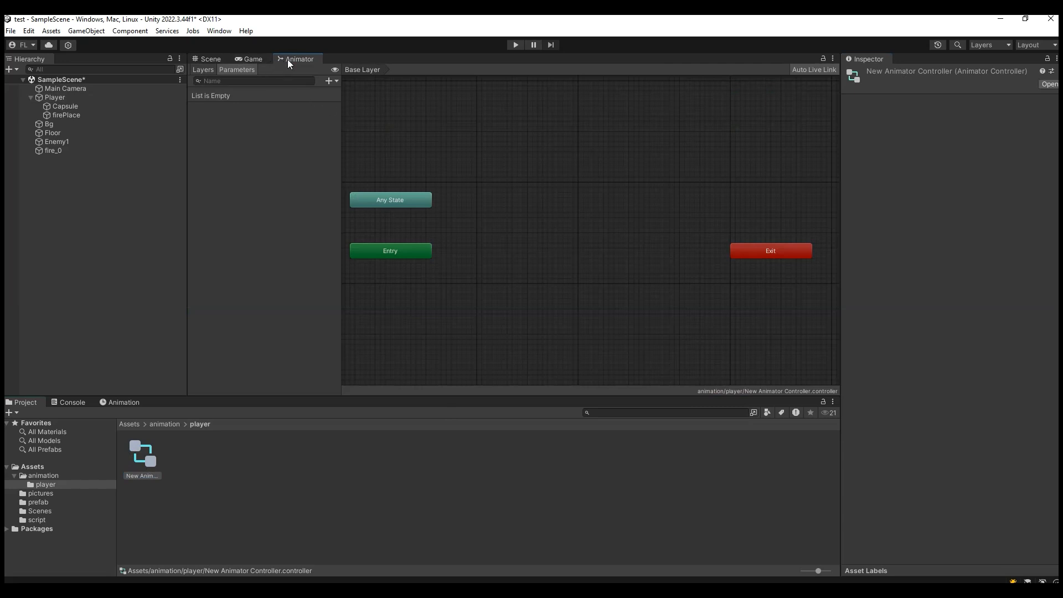
click(68, 99)
click(123, 402)
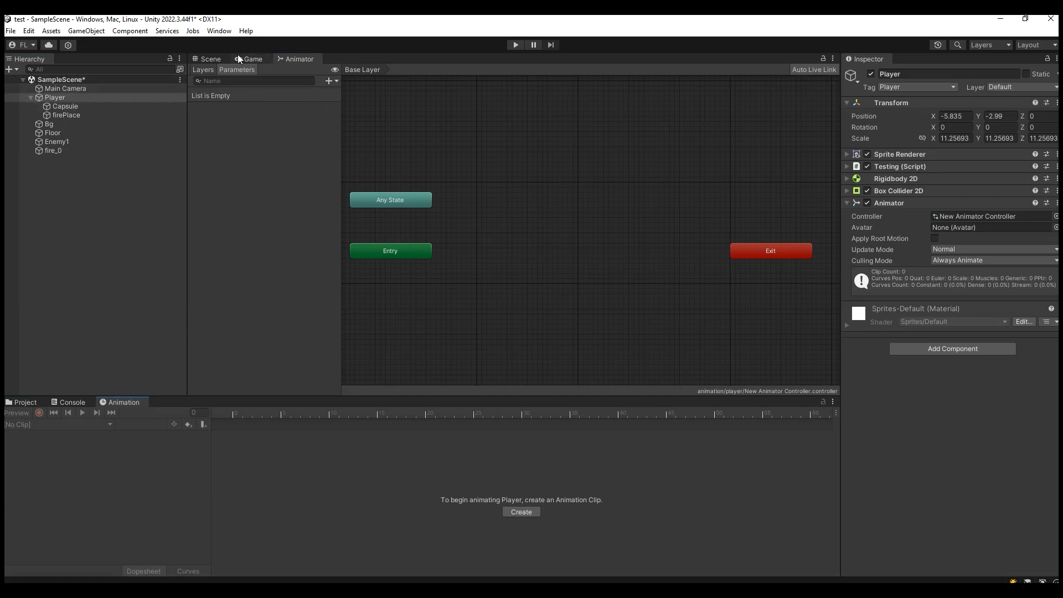
click(254, 60)
click(281, 60)
click(97, 98)
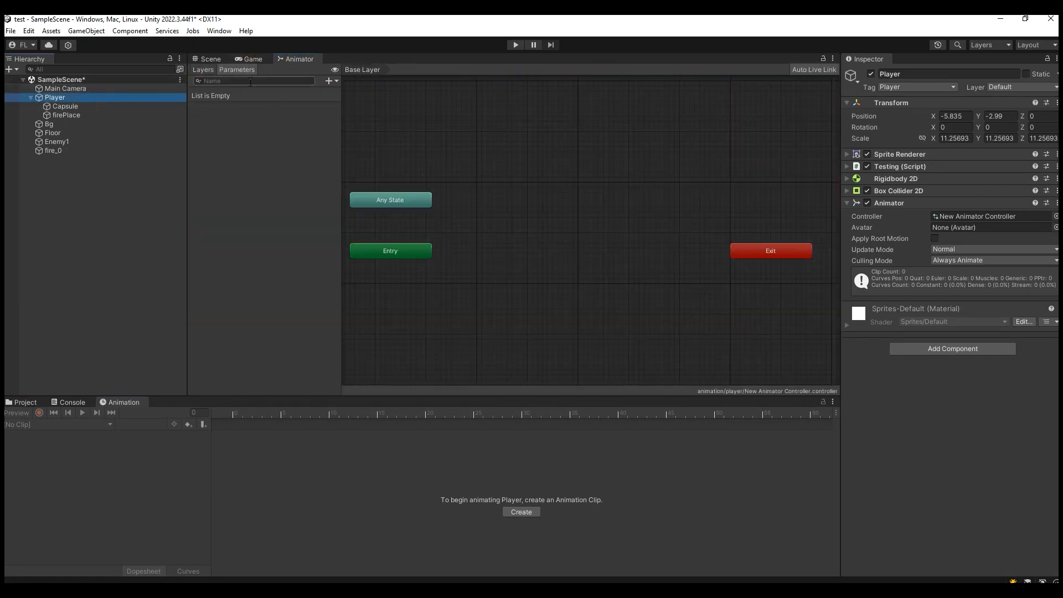
click(230, 57)
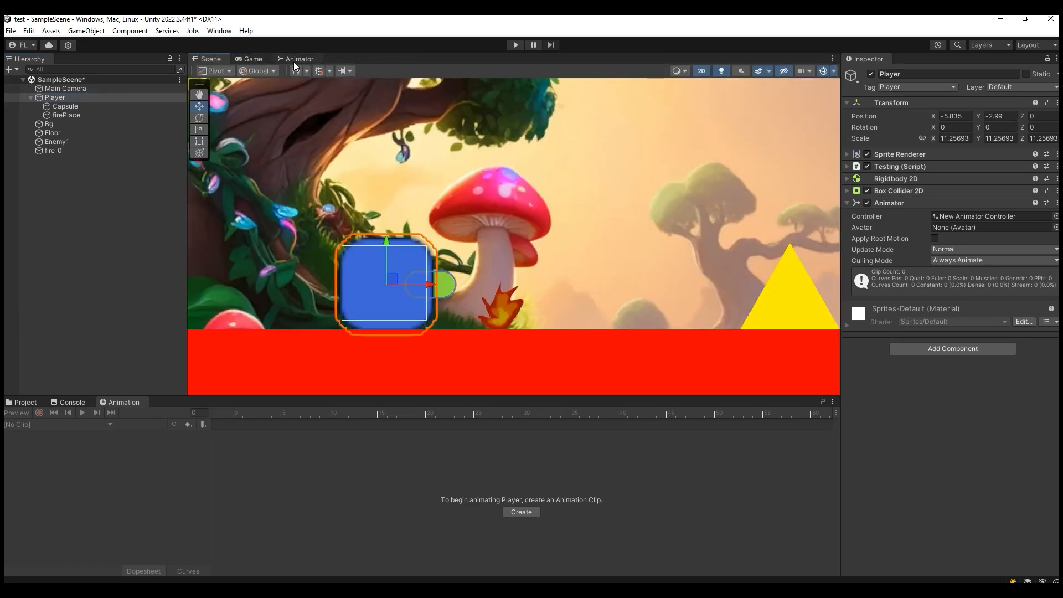
- Remove the Animator component from the Player and delete the new Animator Controller from the player folder
click(60, 114)
click(63, 99)
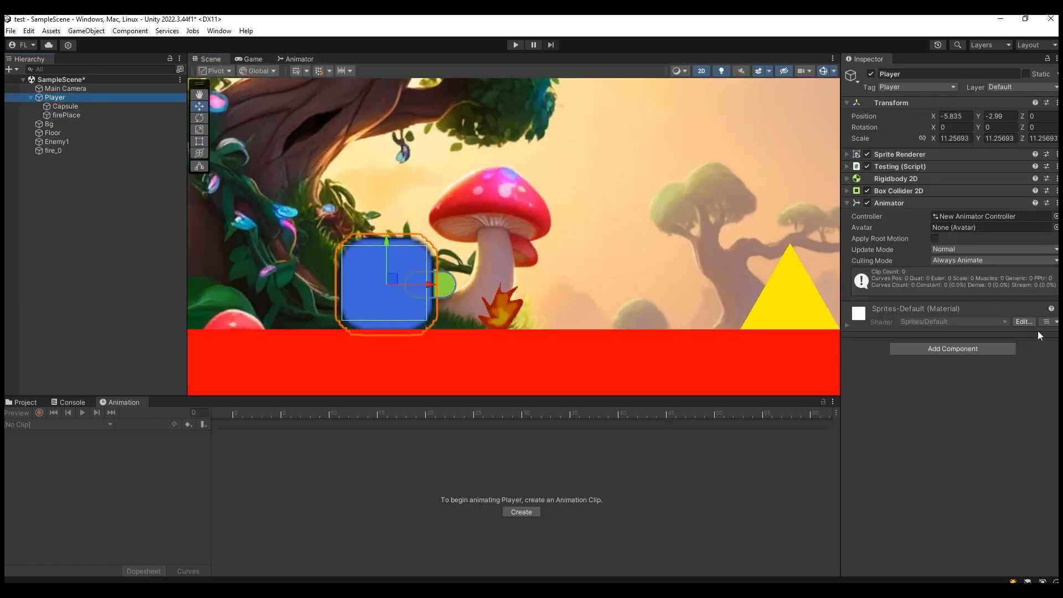
click(1056, 202)
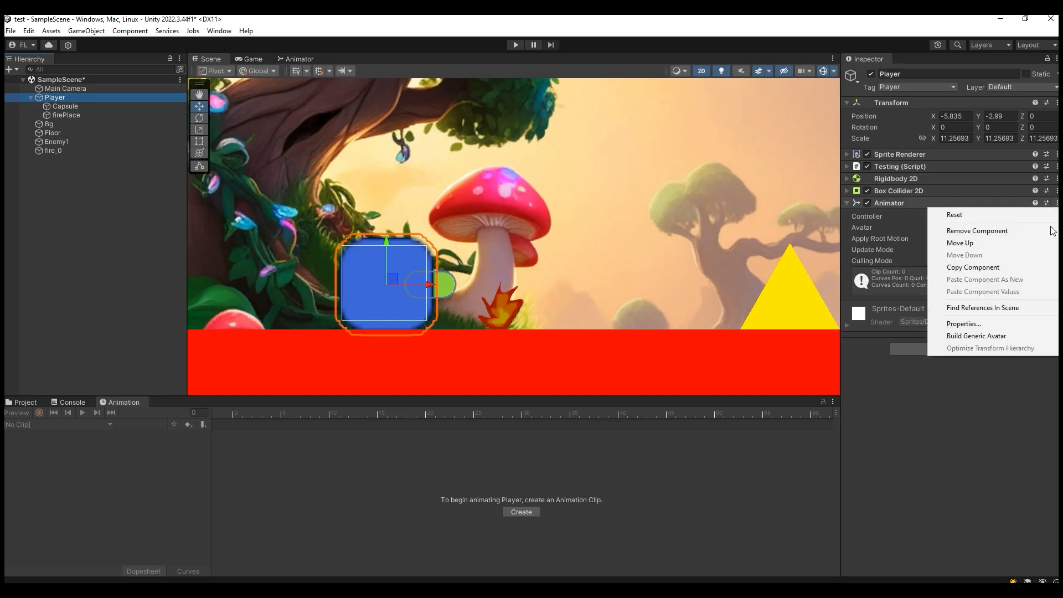
click(977, 229)
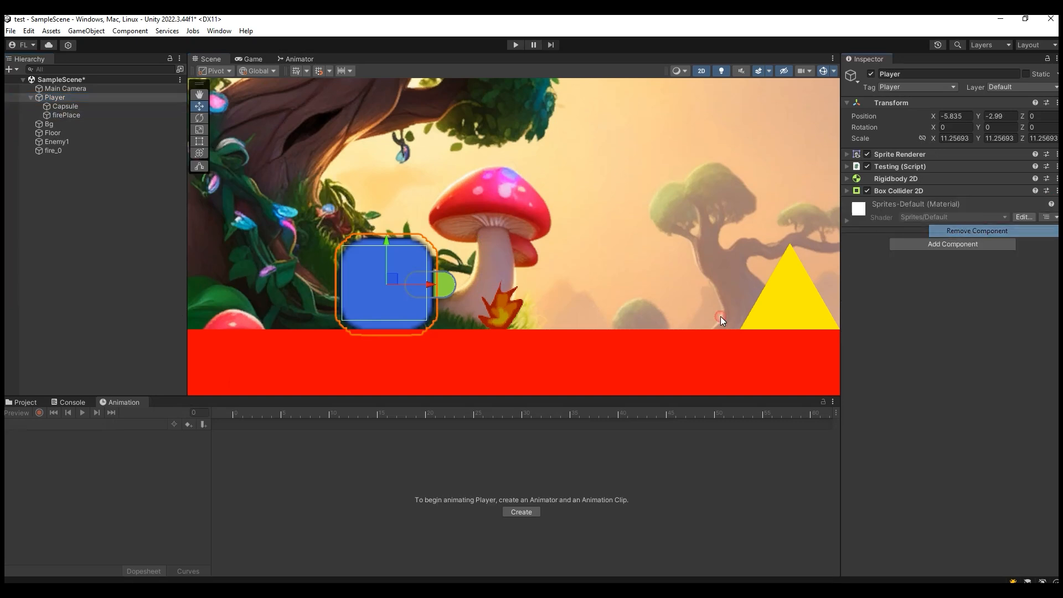
click(34, 403)
click(156, 463)
key(Delete)
key(Return)
- Create an animation clip for the Player and save it as idle in the animation/player folder
click(54, 97)
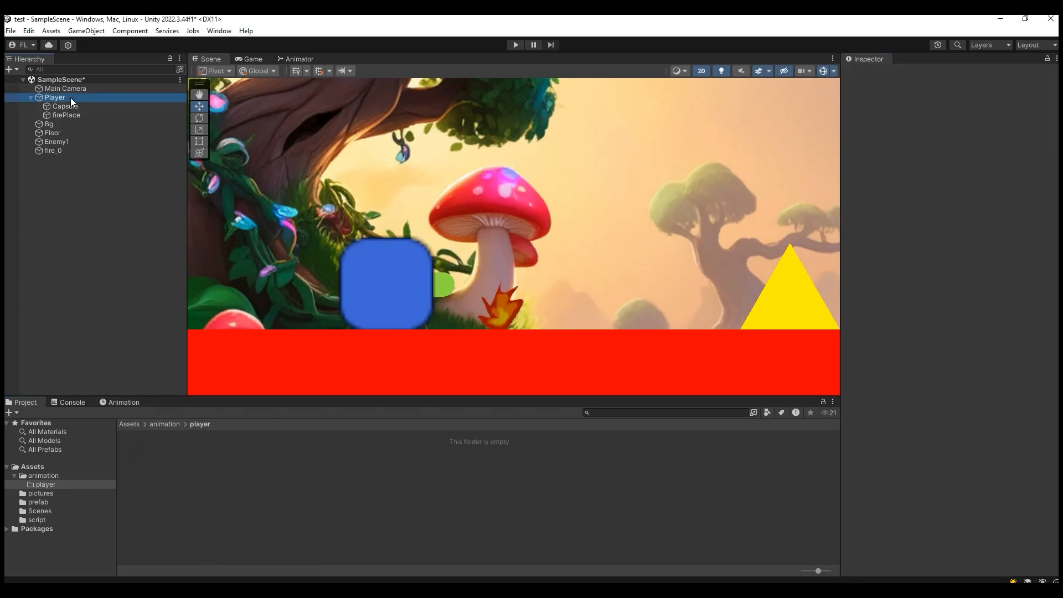
click(119, 402)
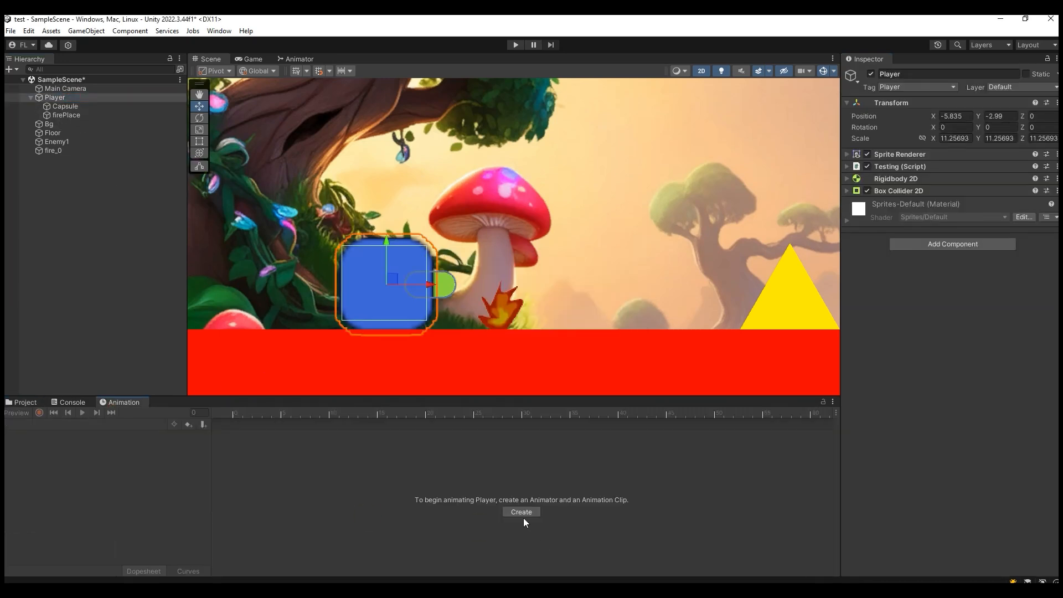
click(84, 125)
click(75, 98)
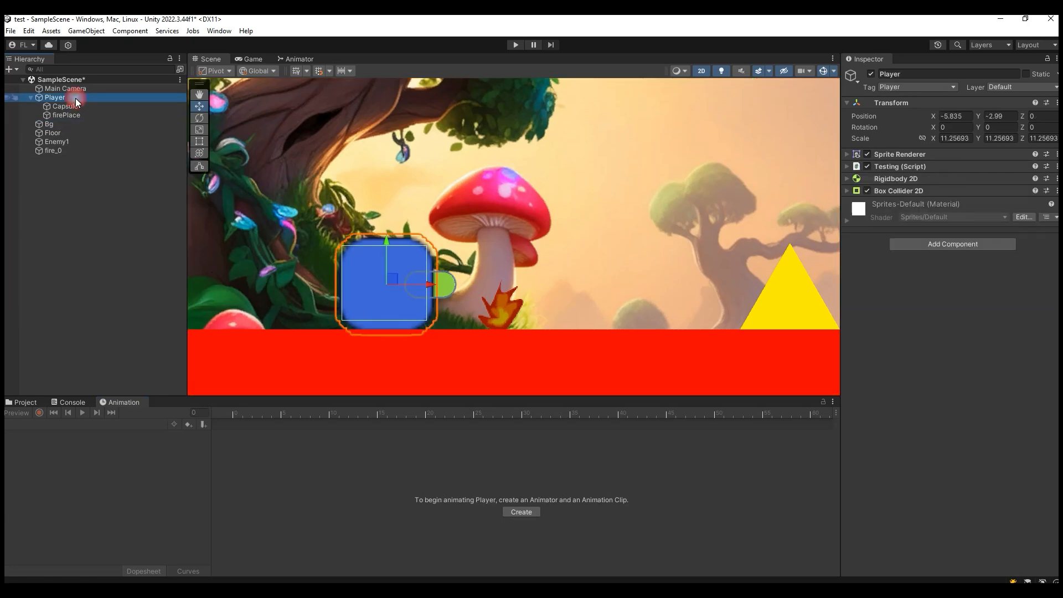
click(527, 514)
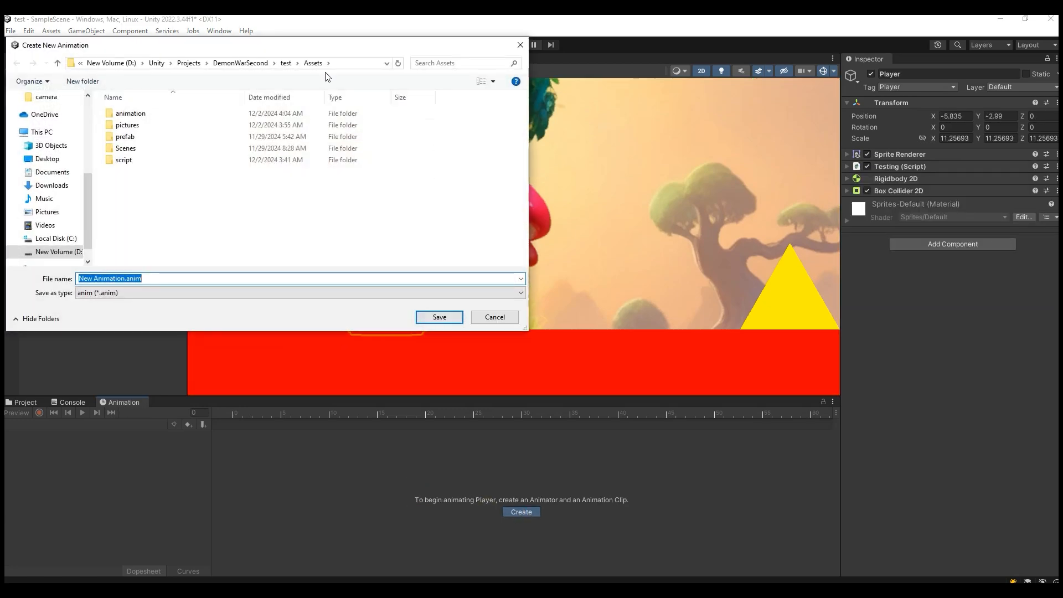
double_click(145, 114)
key(shift+Tab)
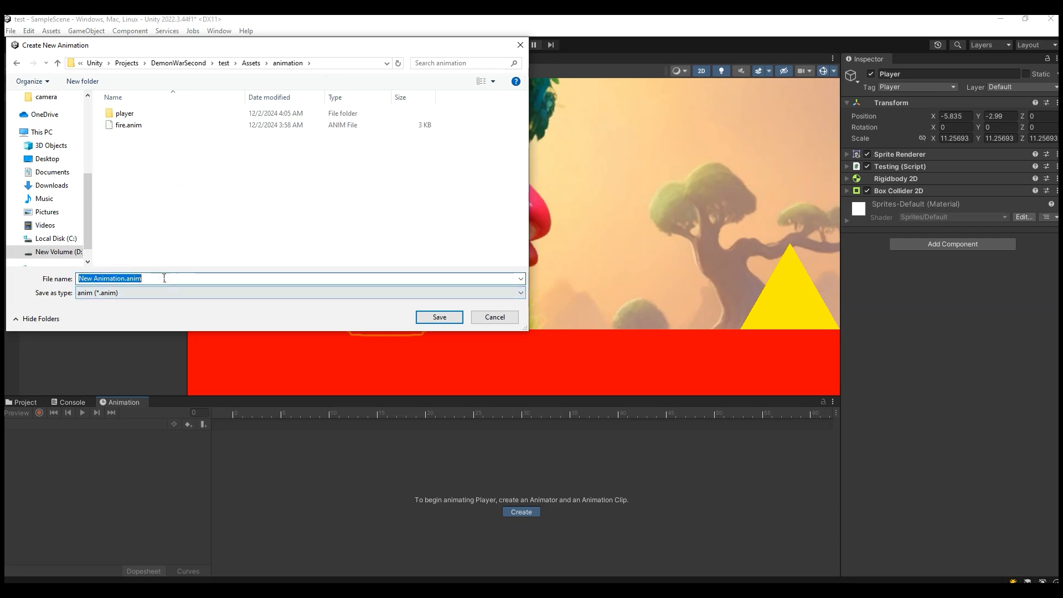
text(player)
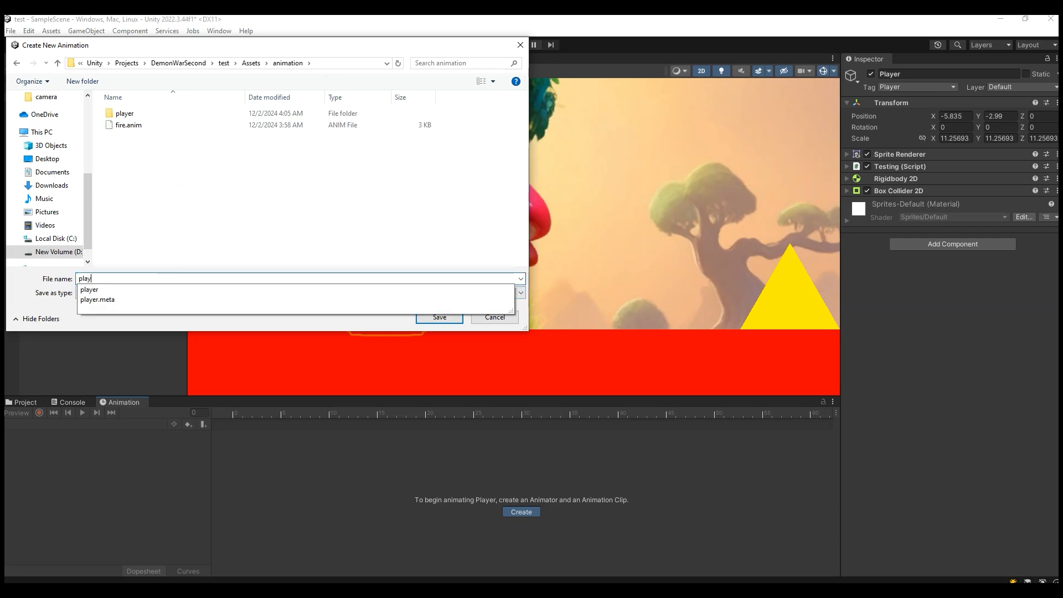
double_click(142, 114)
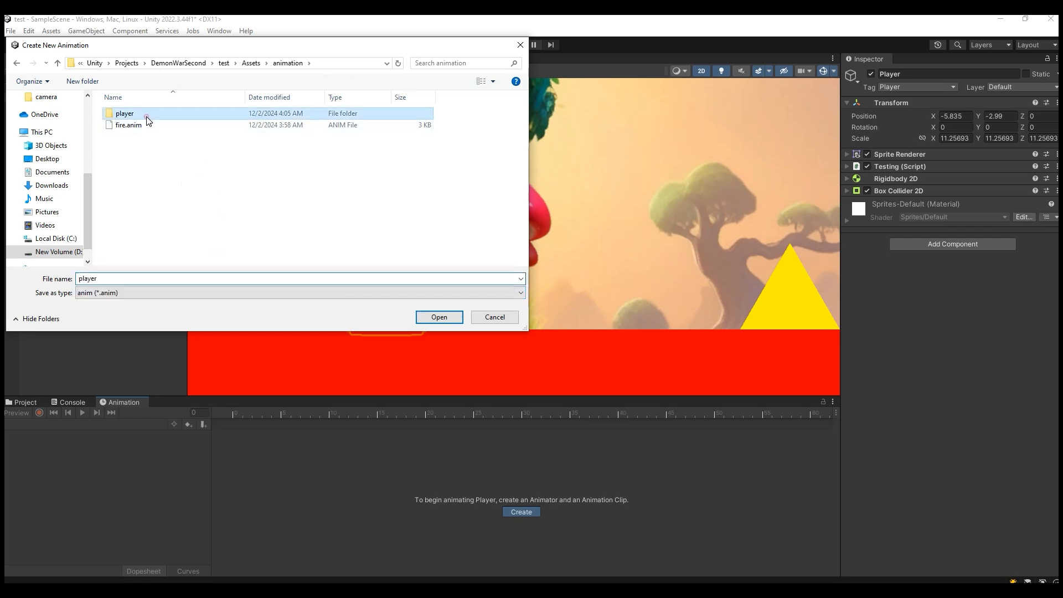
double_click(151, 277)
text(idle)
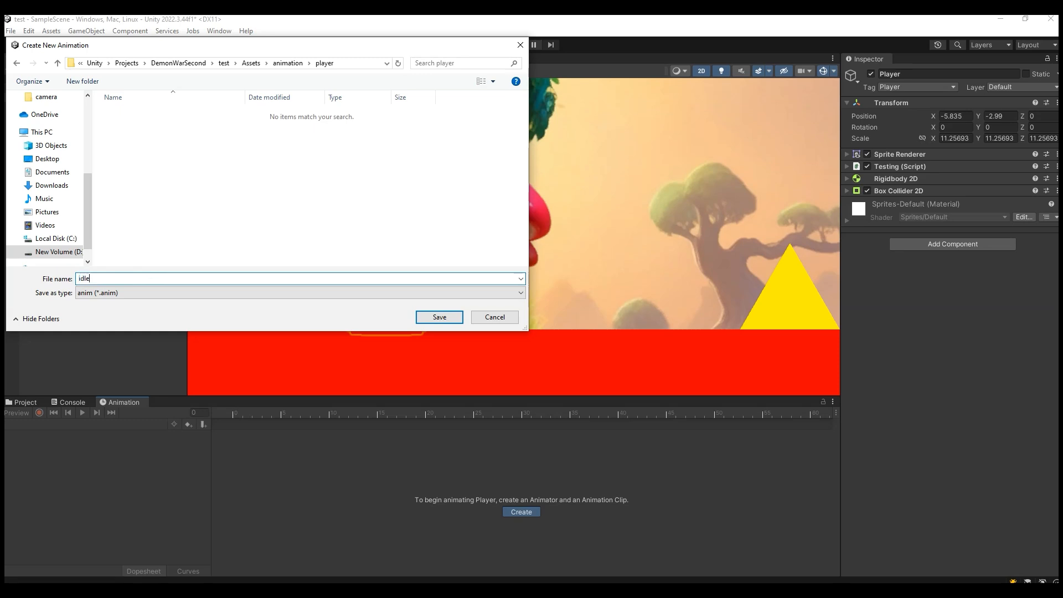
click(438, 317)
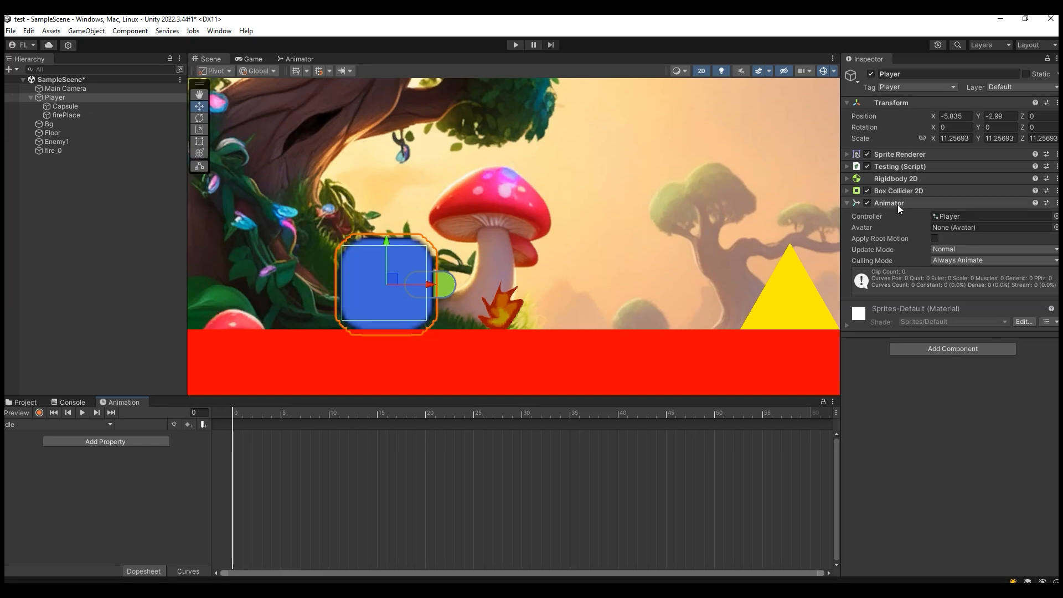
- Examine the Player's assigned controller, the assets in the player folder, and the Player's list of animation clips
click(25, 402)
click(948, 218)
click(946, 219)
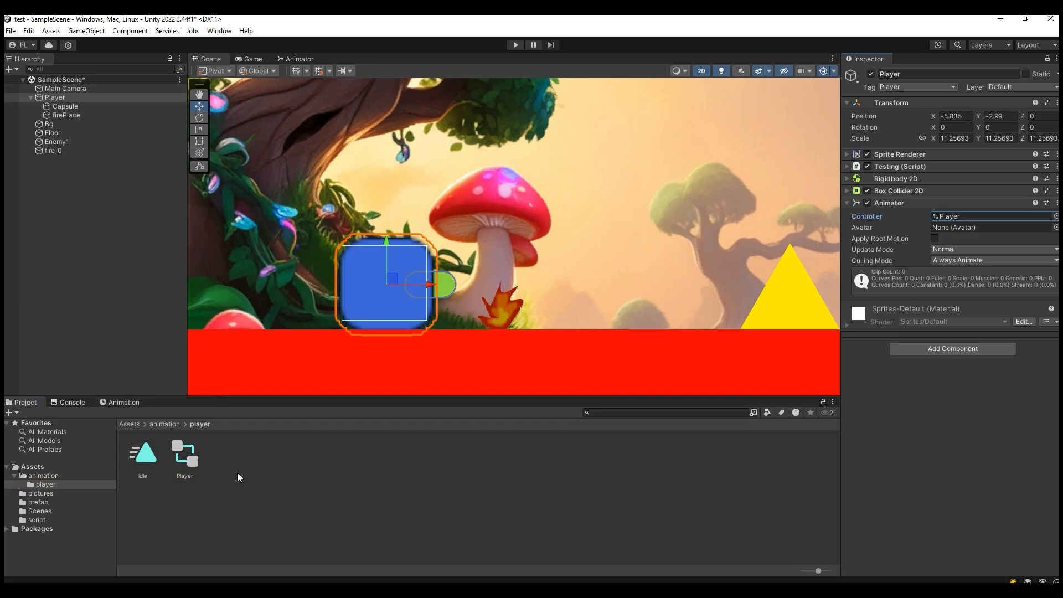
click(130, 404)
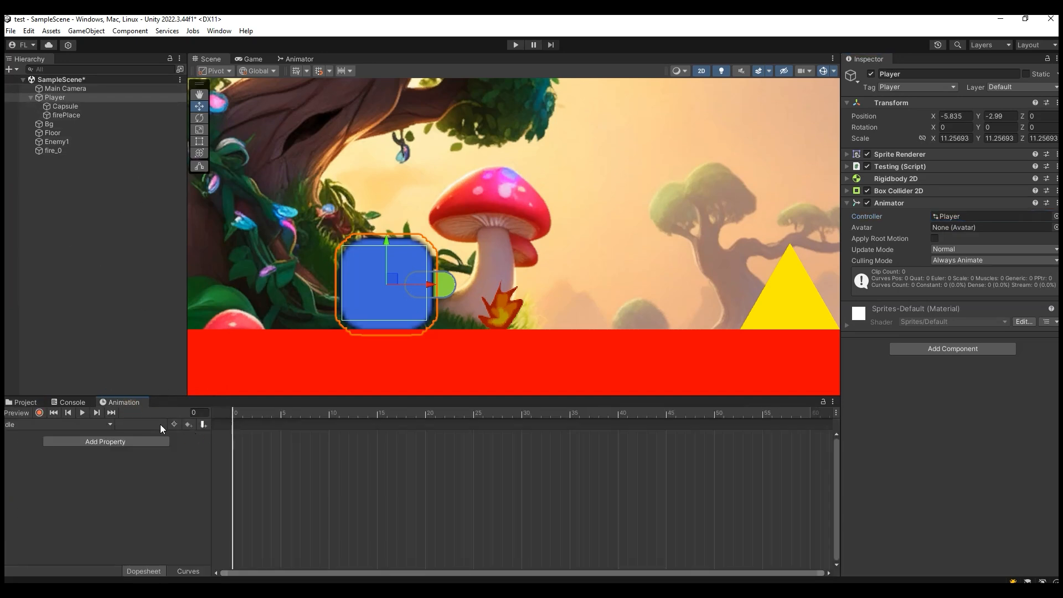
click(82, 422)
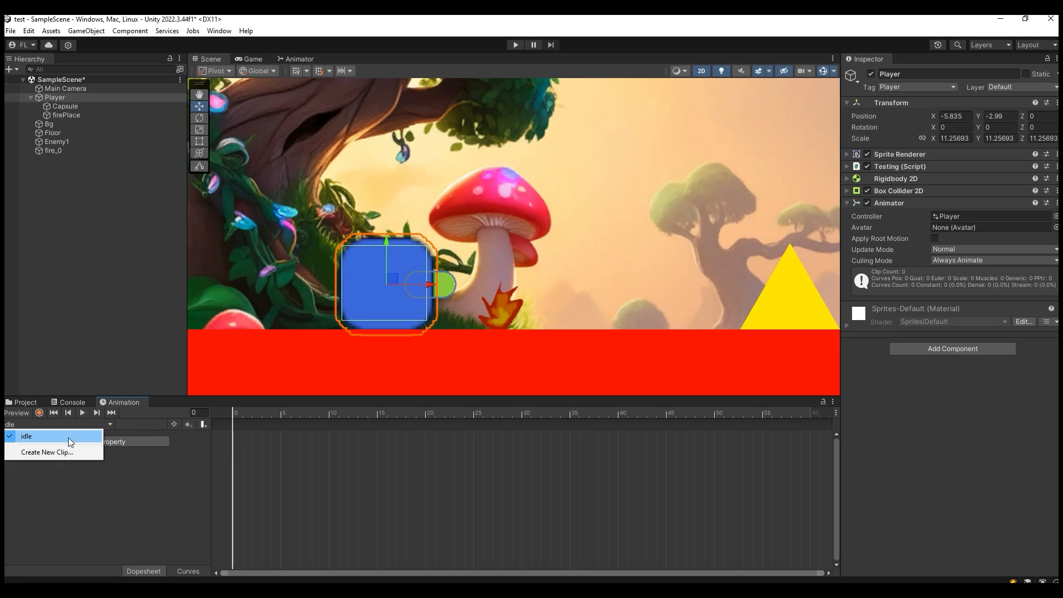
- Collapse the Player, create an empty parent object for it, and name the parent PlayerHolder
click(31, 98)
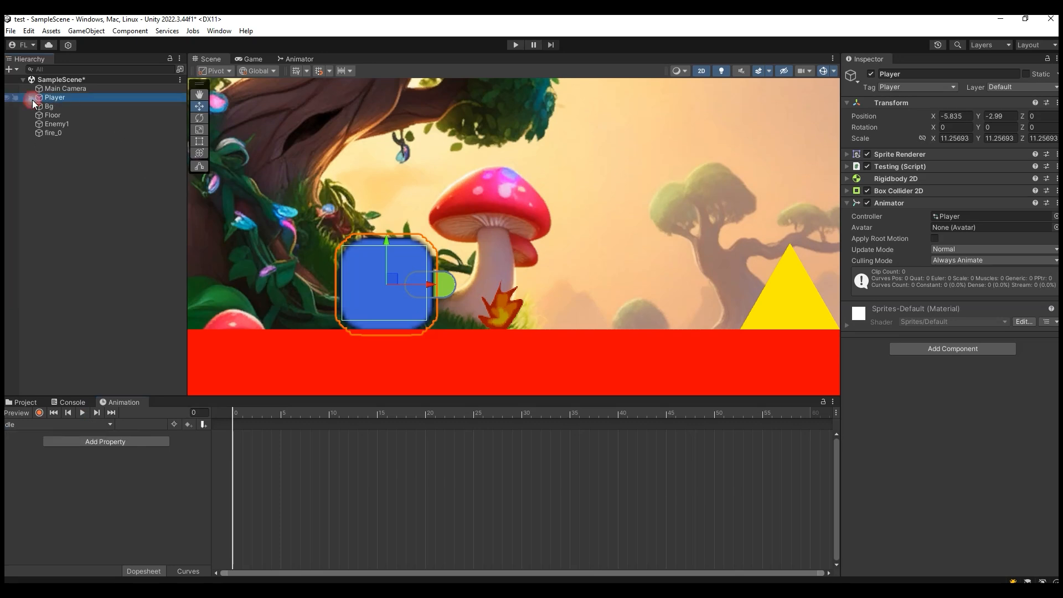
right_click(62, 97)
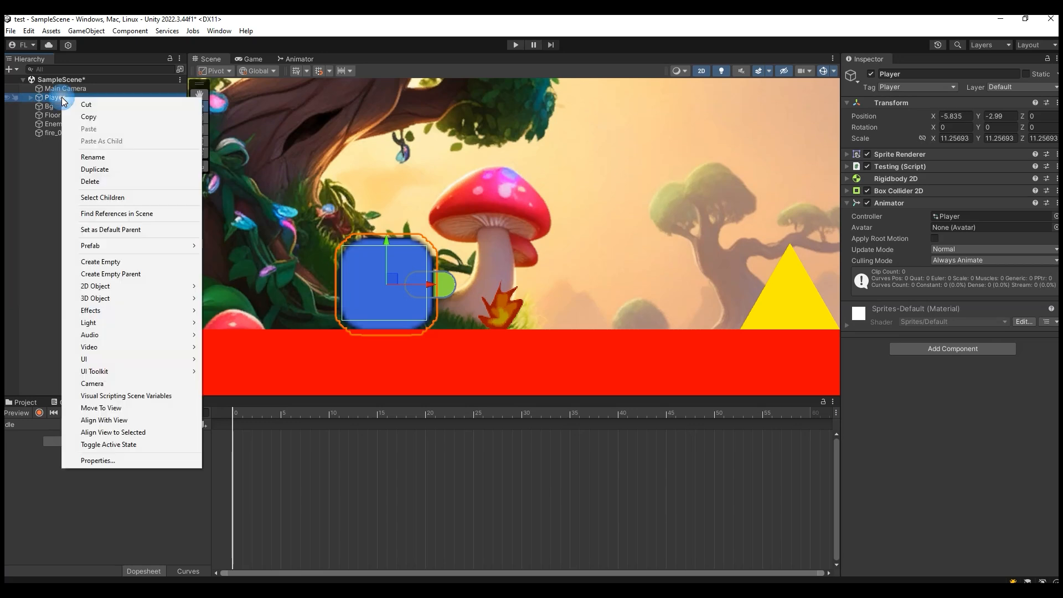
click(139, 274)
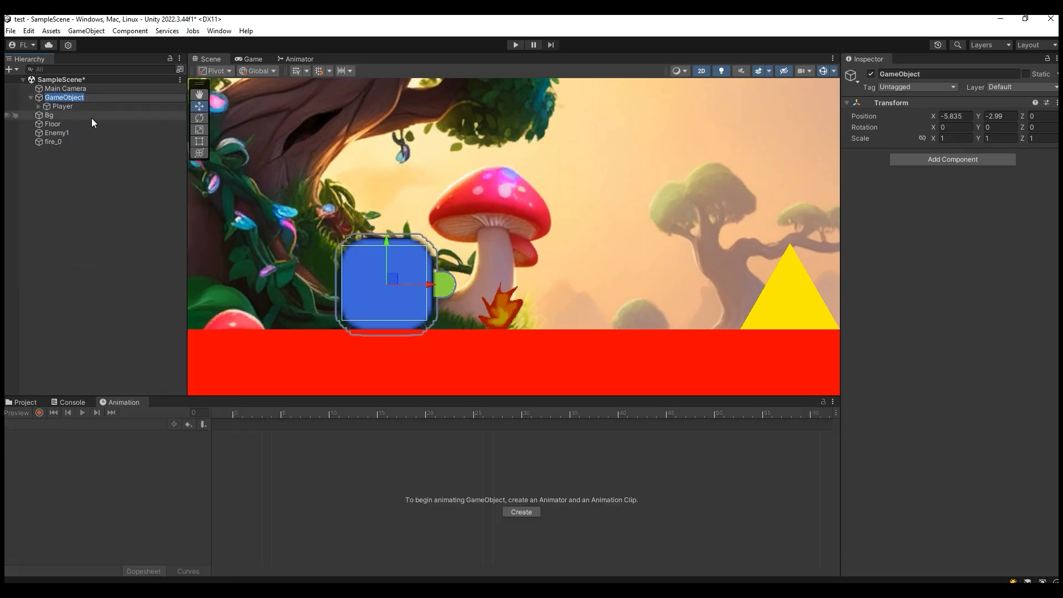
text(PlayerHolder)
key(Return)
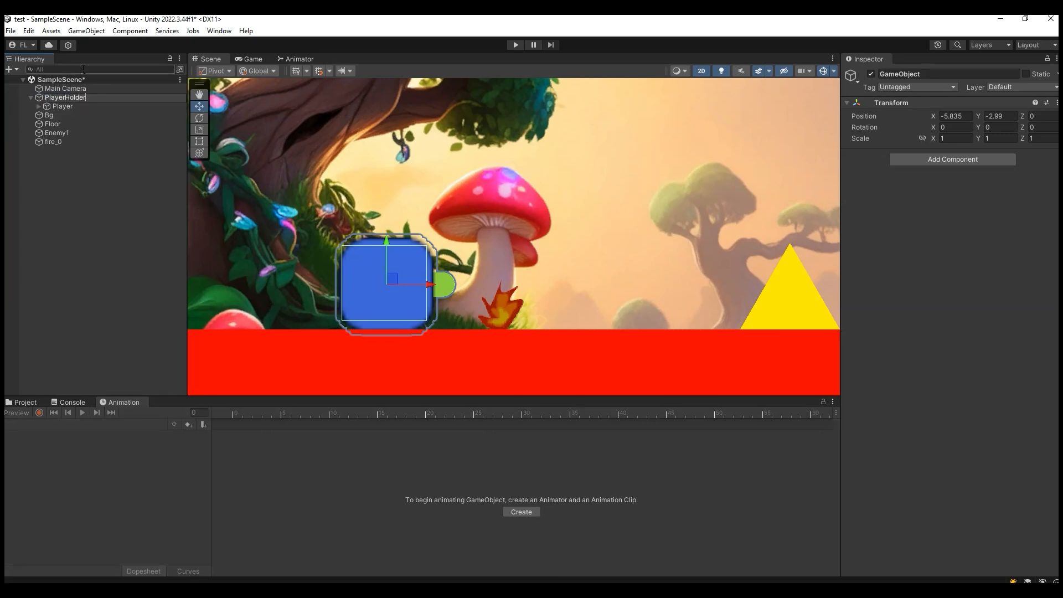
- Move the Player out of PlayerHolder to the scene's root level, directly above it
click(97, 105)
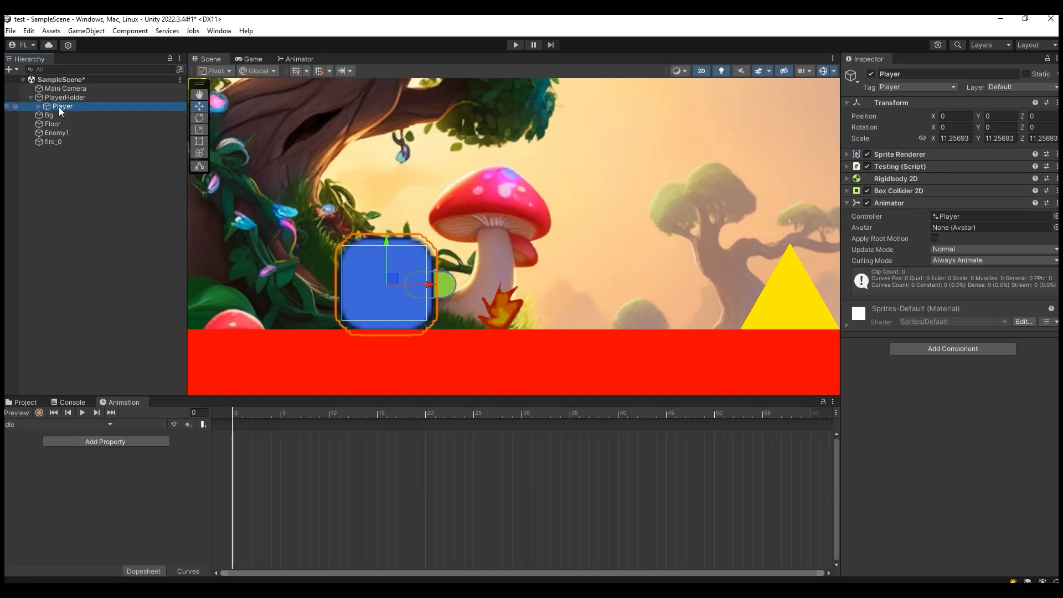
drag(70, 108, 45, 95)
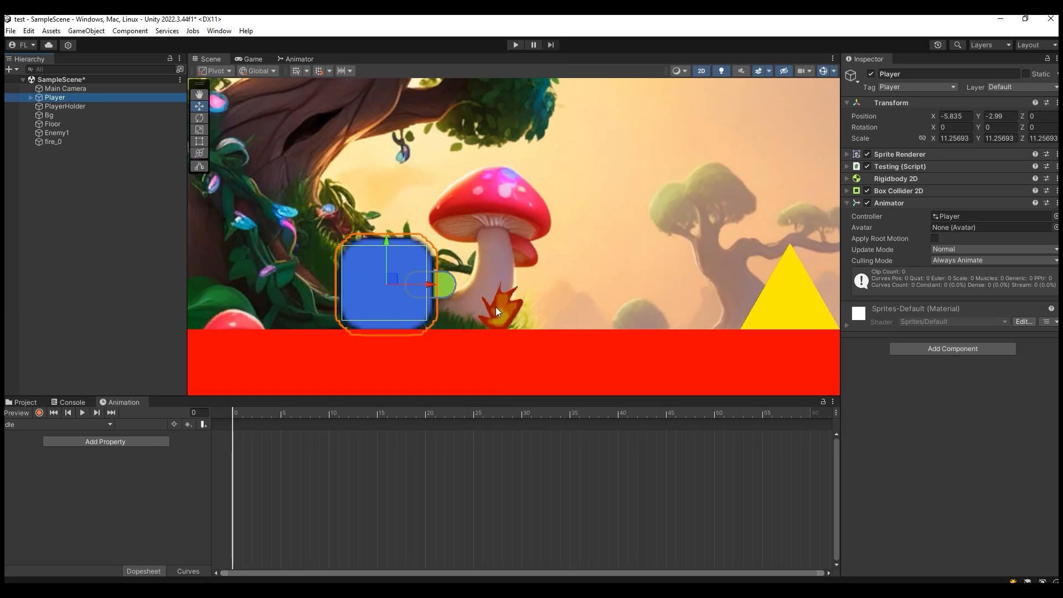
- Move the Player horizontally to about X -6.517 in the scene and make it a child of PlayerHolder
drag(433, 289, 694, 284)
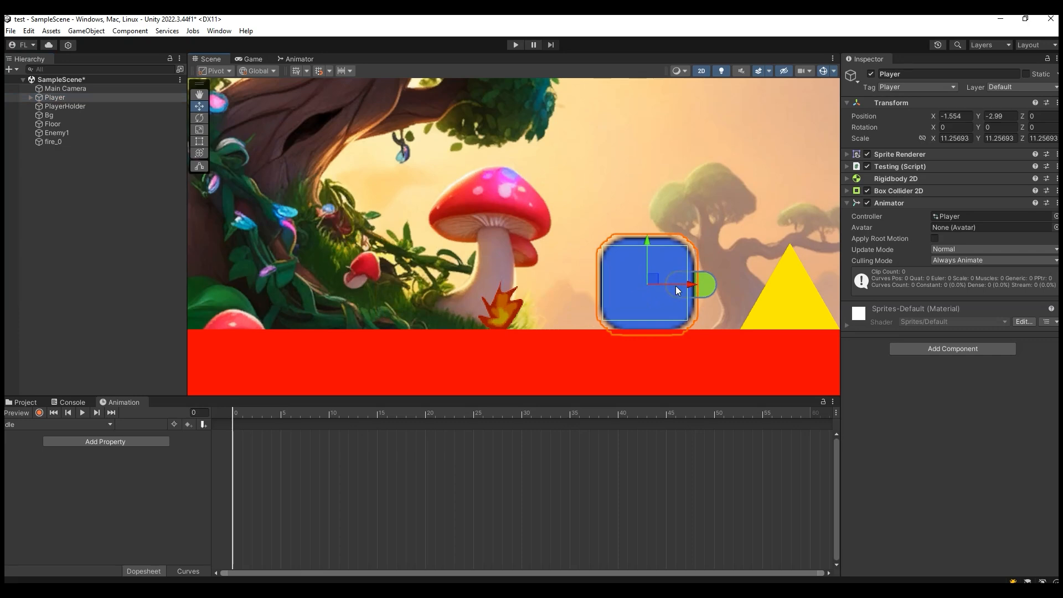
drag(678, 290, 385, 295)
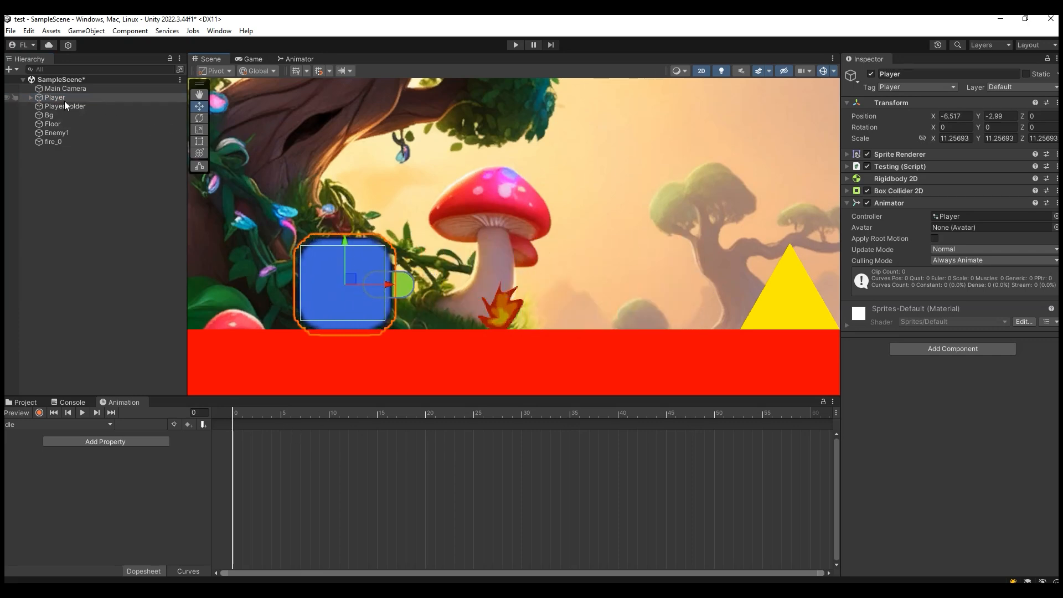
drag(55, 105, 47, 97)
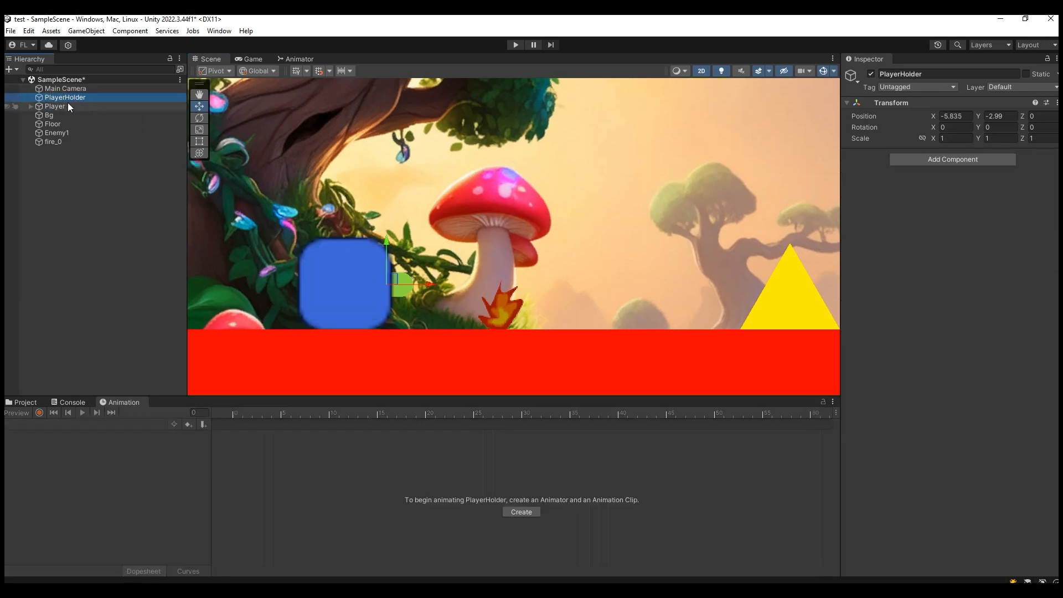
mouse_move(58, 107)
mouse_down()
mouse_move(48, 106)
mouse_move(61, 98)
mouse_up()
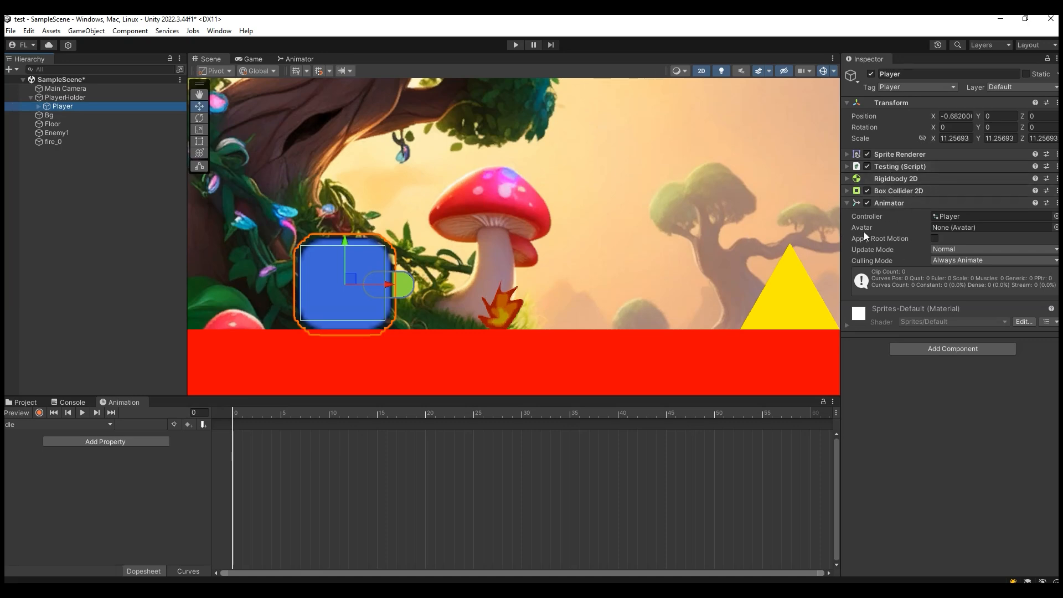
- Compare the properties of PlayerHolder and Player, and check the player folder's assets and the Player's clip list
click(81, 98)
click(79, 104)
click(65, 98)
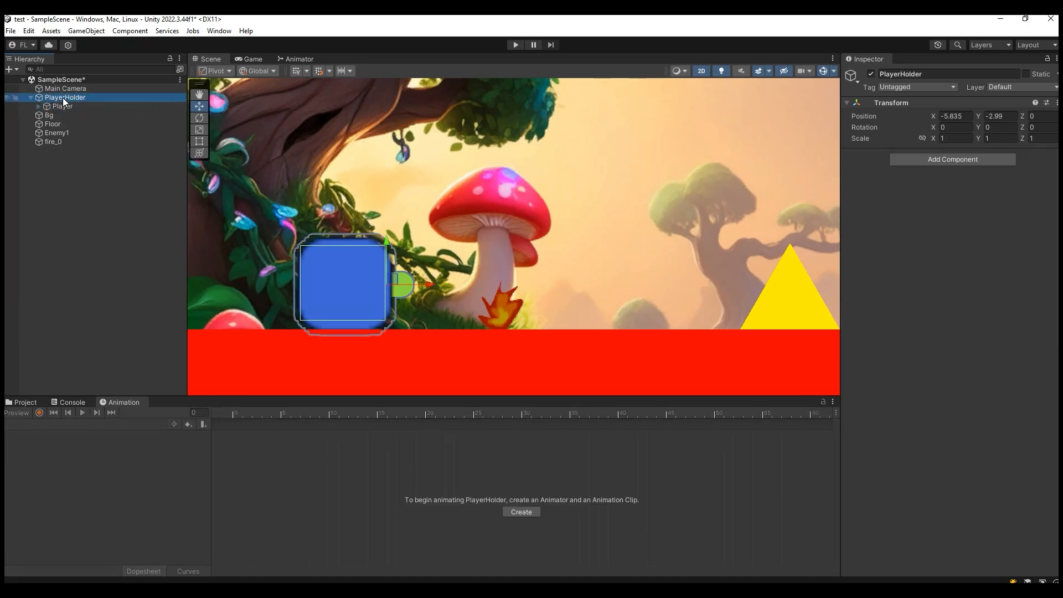
click(73, 105)
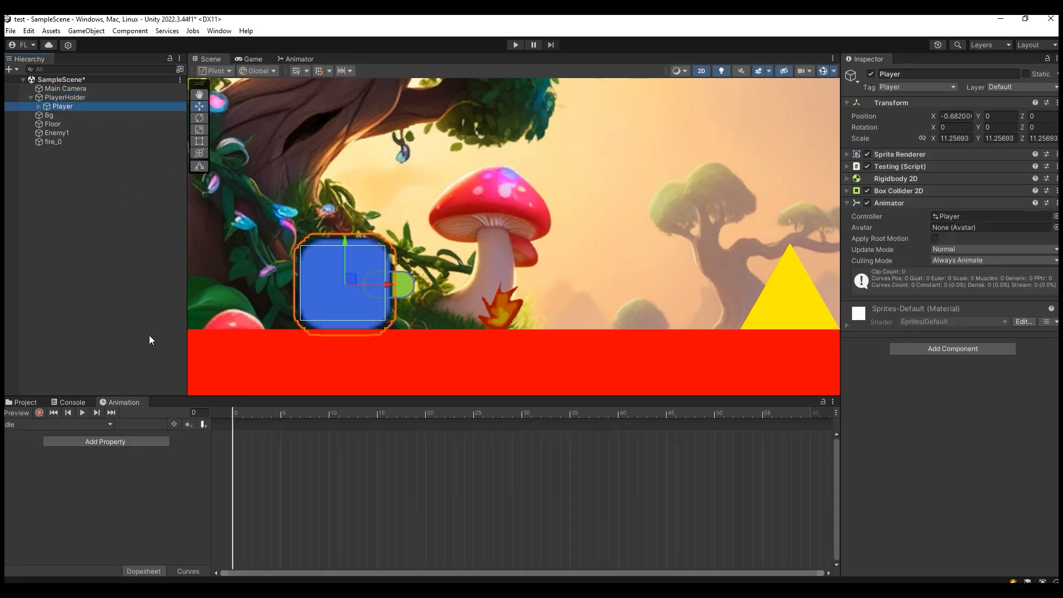
click(26, 404)
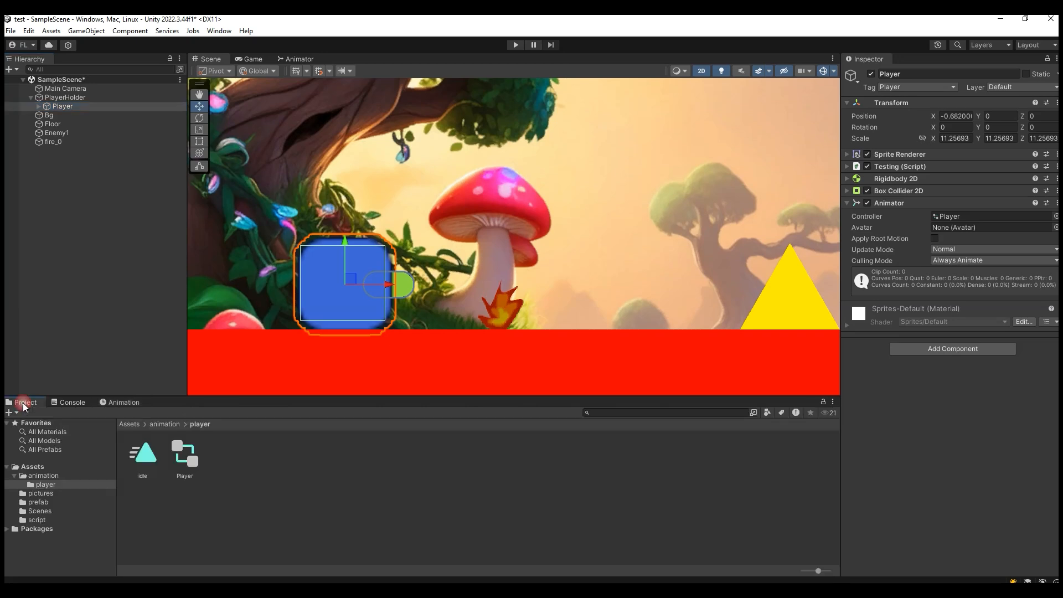
click(124, 403)
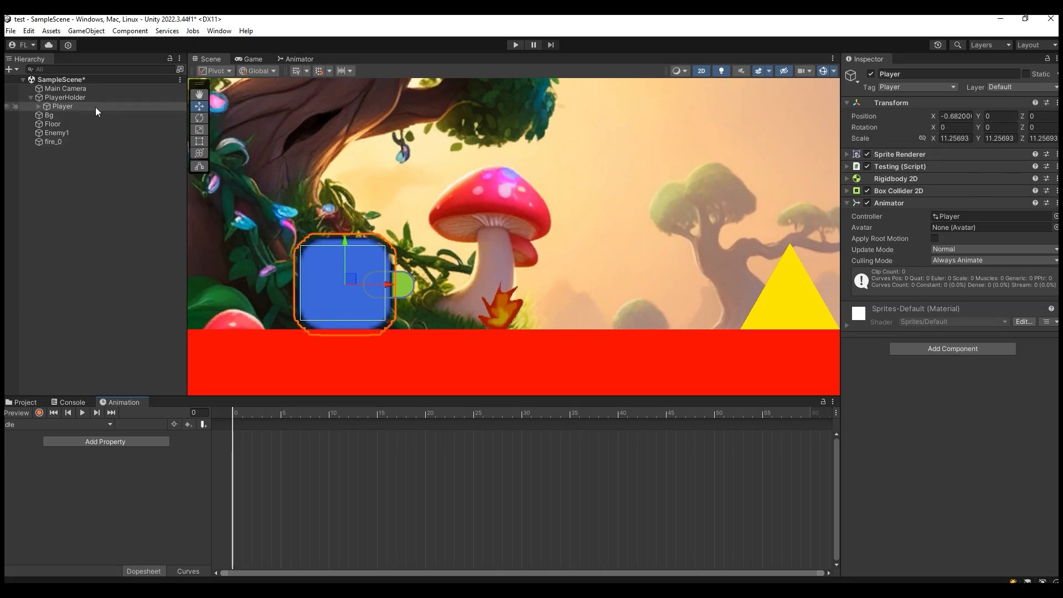
click(76, 97)
click(78, 106)
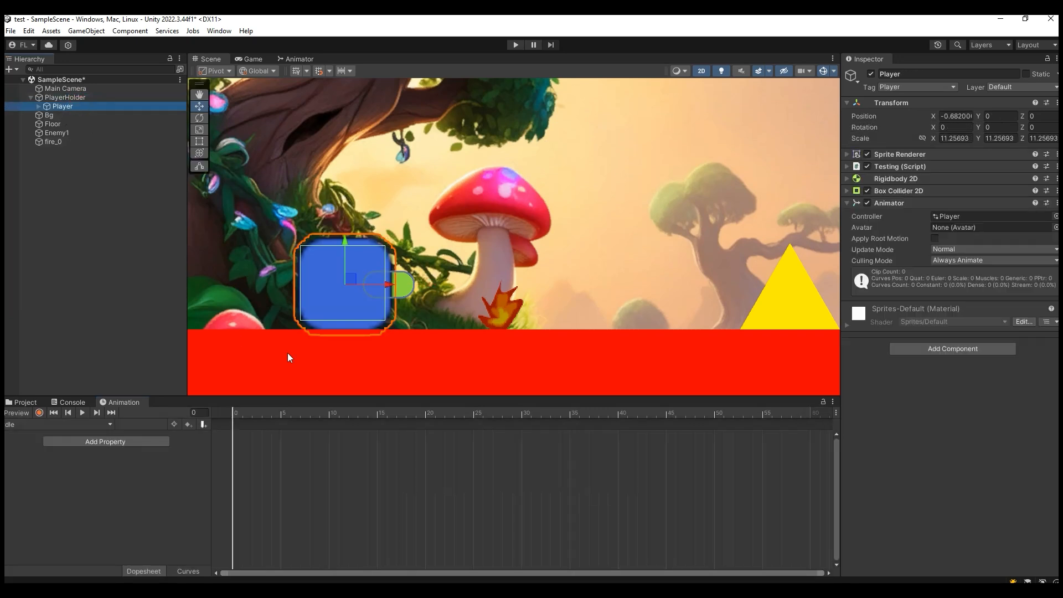
click(81, 423)
click(277, 474)
- Start recording the idle clip and key the Player at frame 0 with scale 11.25693 and position about X -0.691, Y -0.009
click(38, 413)
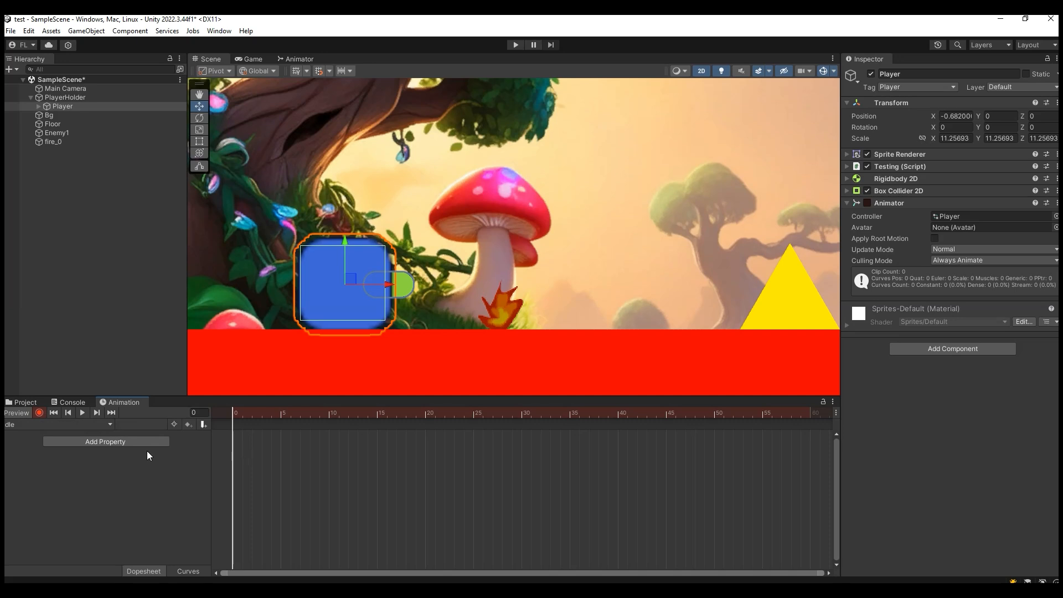
click(197, 131)
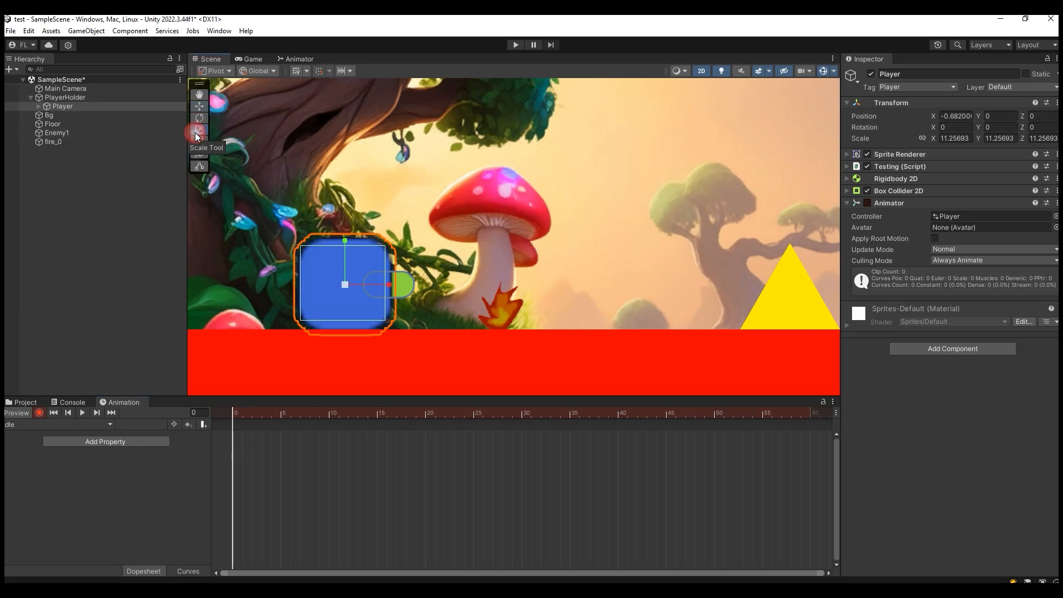
click(347, 283)
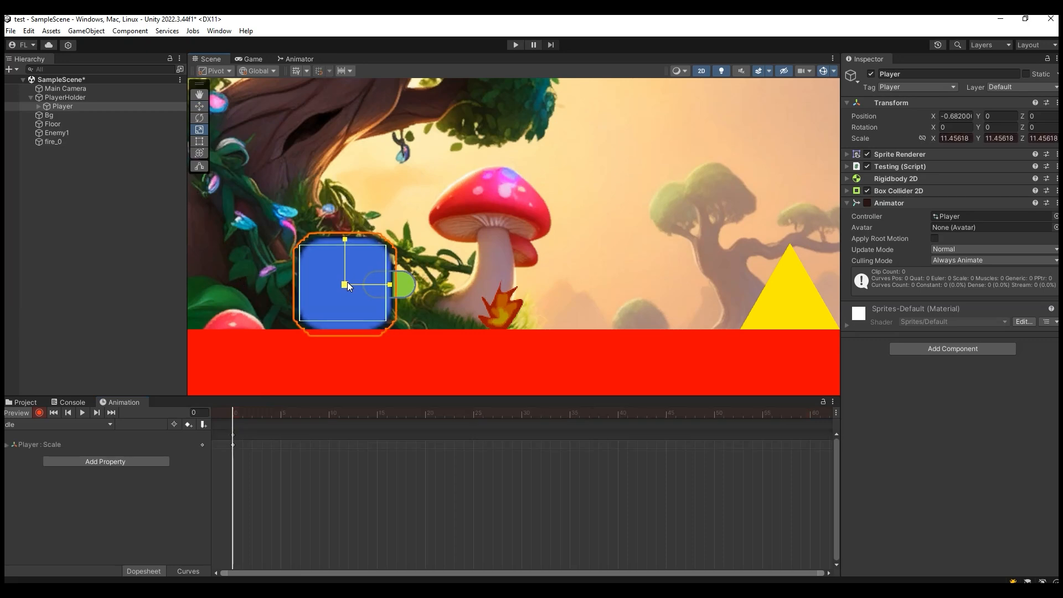
click(347, 284)
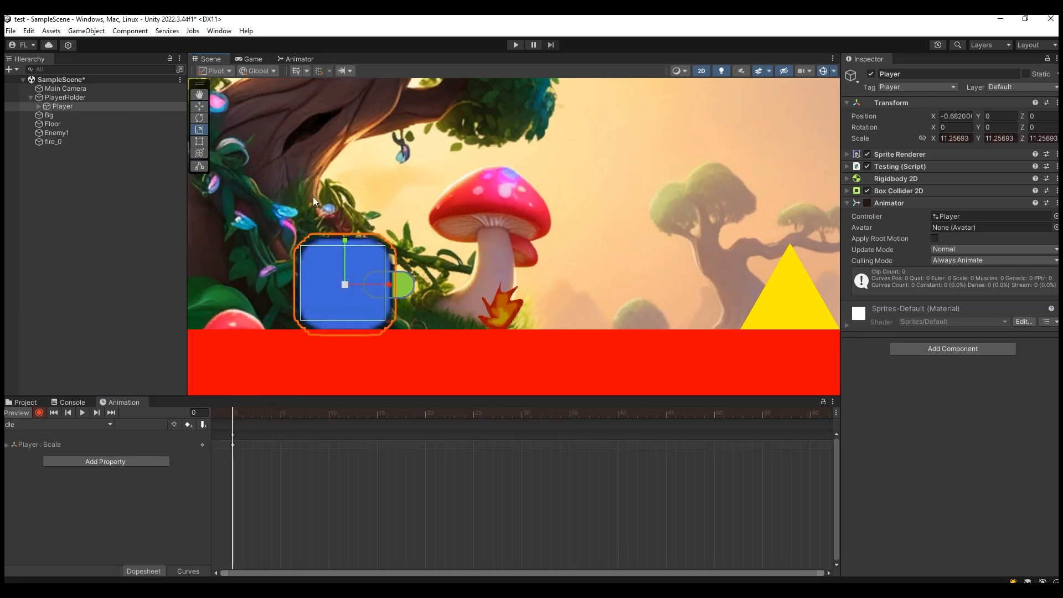
click(199, 105)
drag(346, 243, 345, 244)
drag(383, 286, 384, 285)
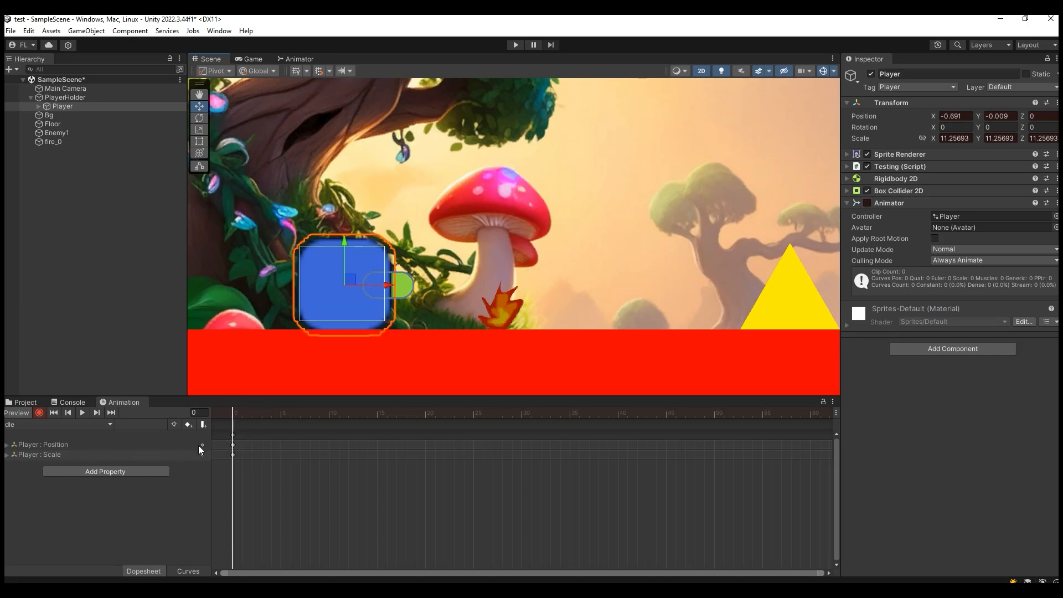
- Place the idle clip's playhead at frame 30 and switch the timeline units to seconds
drag(238, 415, 521, 497)
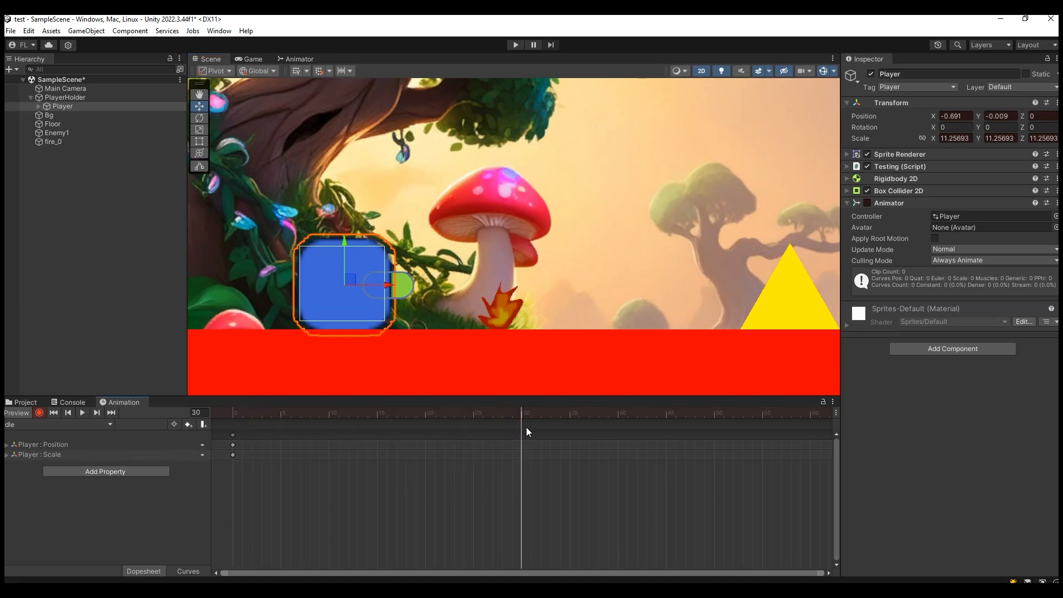
scroll(505, 465, down, 1)
scroll(507, 446, down, 1)
click(835, 413)
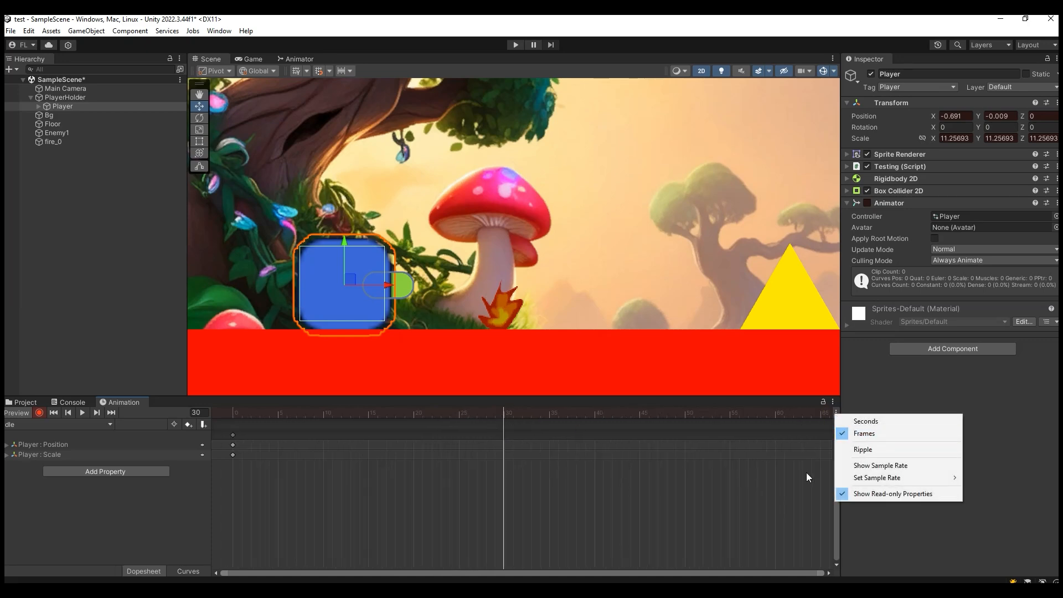
click(866, 421)
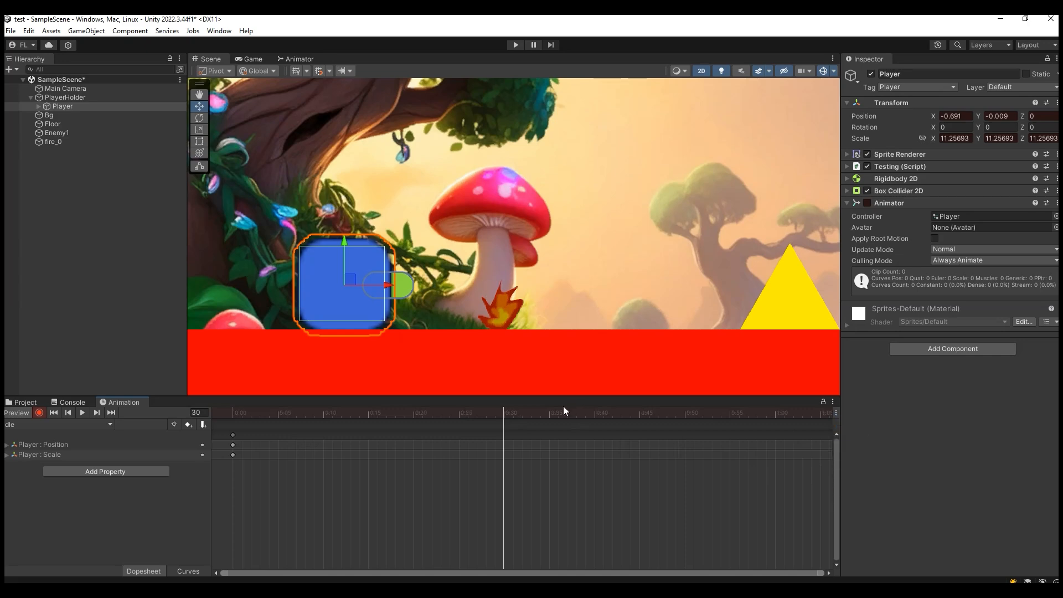
click(835, 413)
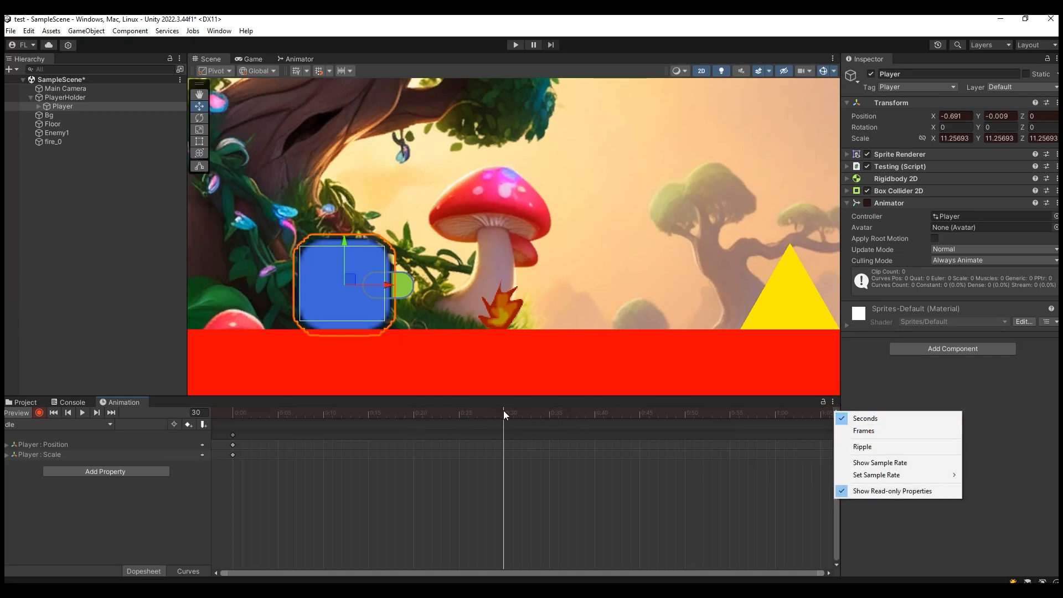
click(346, 243)
- Key the Player at 0:30 with its scale reduced to about 10.06 and its Y position lowered to about -0.036
key(r)
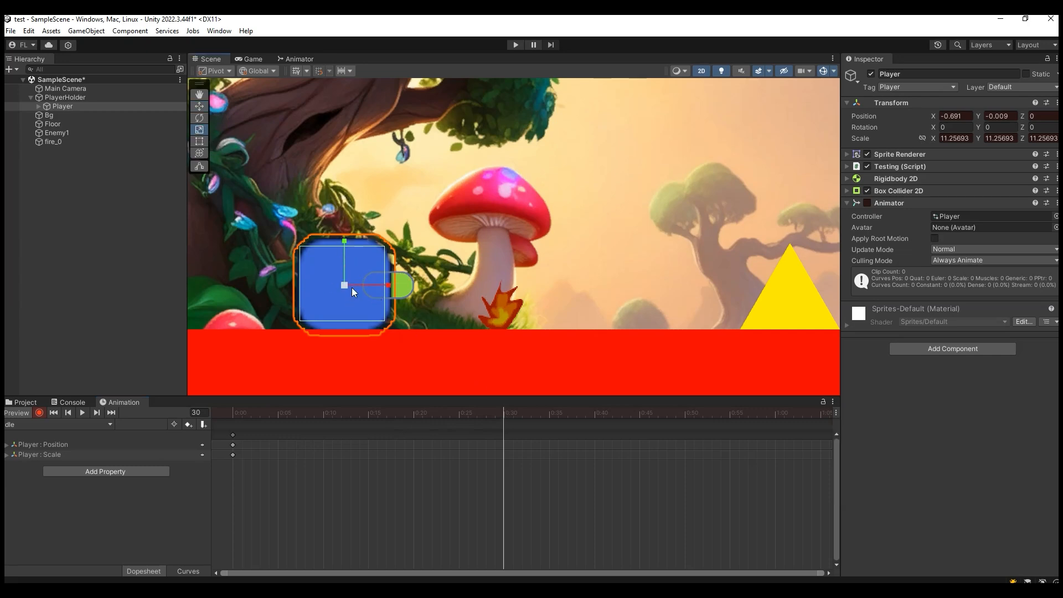
drag(345, 284, 338, 285)
click(557, 450)
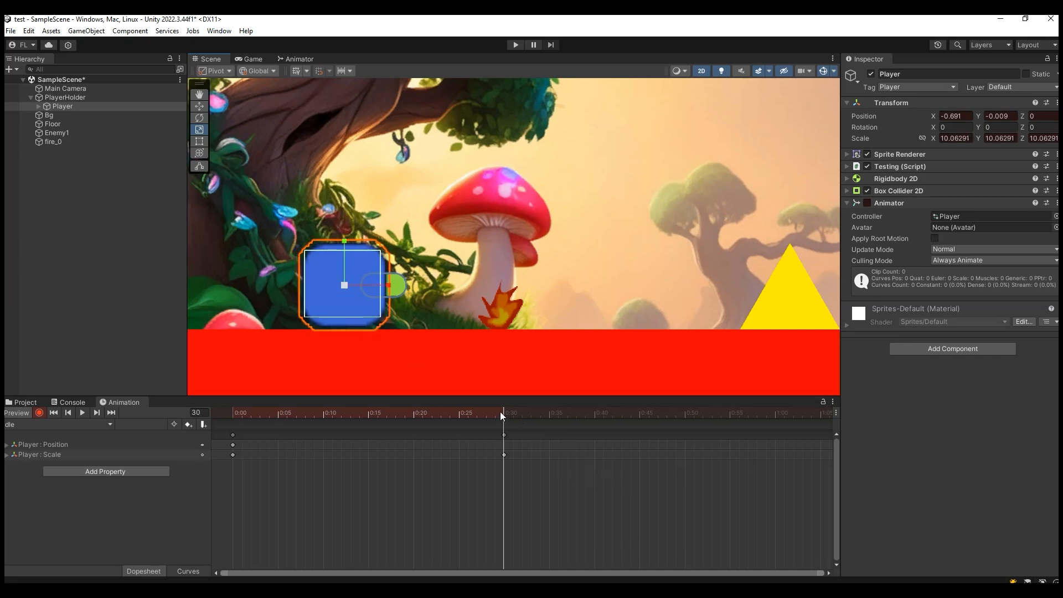
click(200, 106)
drag(347, 240, 347, 241)
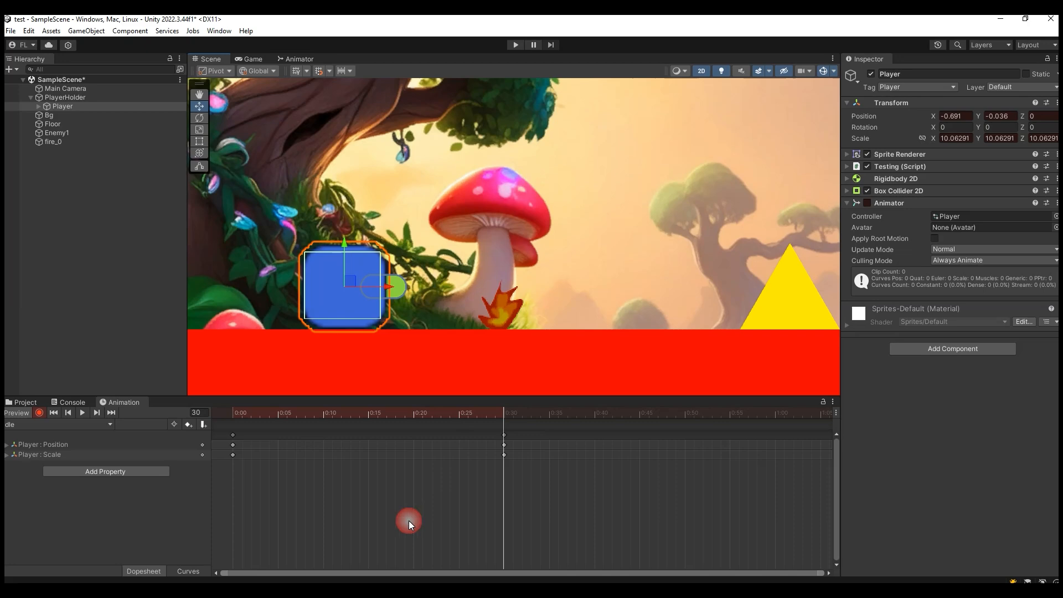
- Copy the idle clip's starting position and scale keyframes to 1:00 so that the motion loops
drag(507, 414, 776, 447)
drag(237, 438, 228, 432)
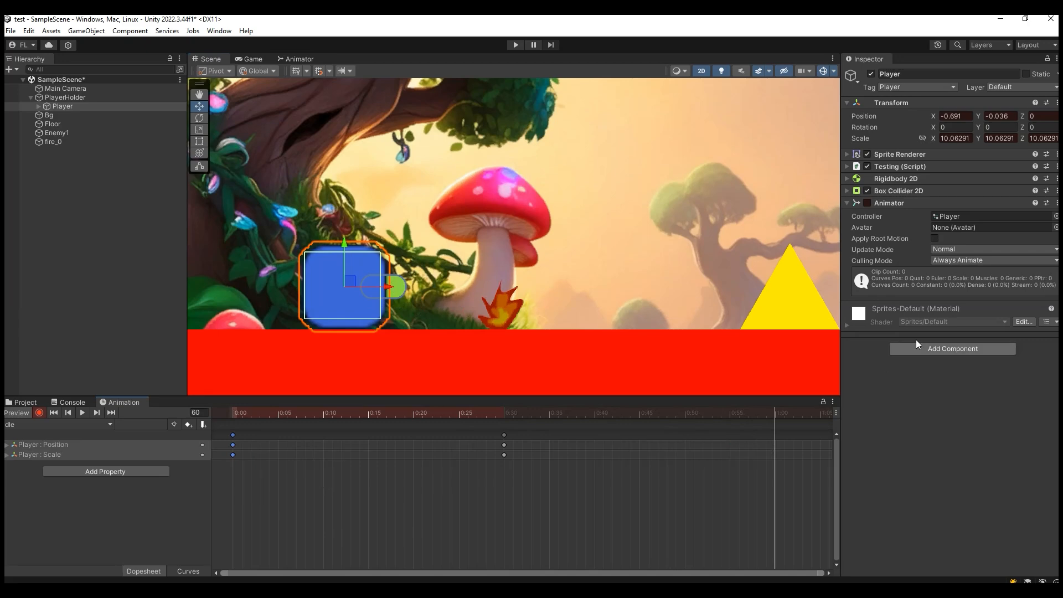
drag(769, 413, 231, 430)
drag(363, 411, 774, 455)
key(ctrl+v)
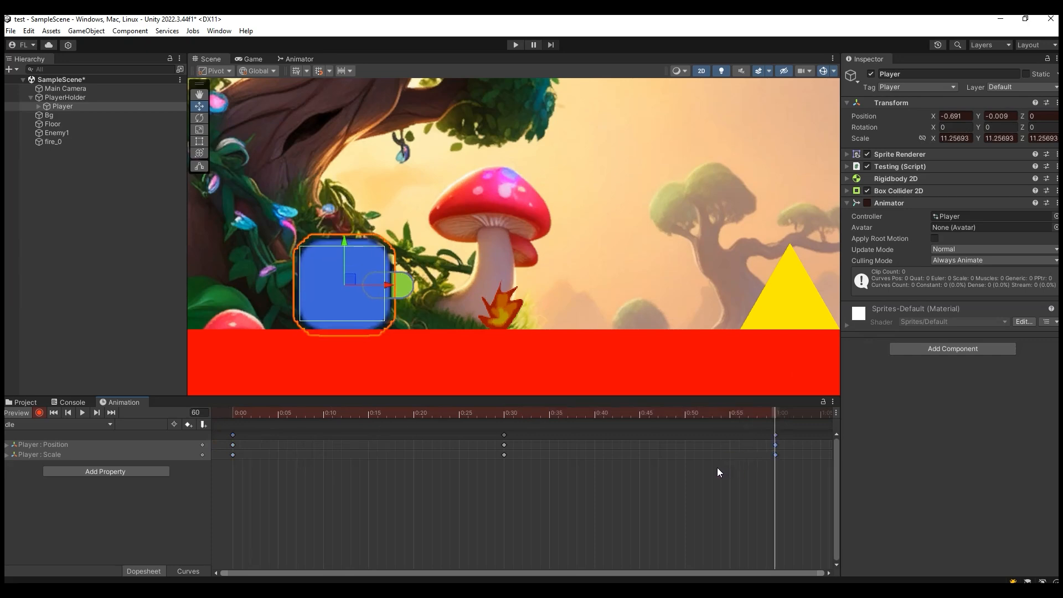
- Play back the Player's idle animation in the scene to review the looping motion
click(81, 412)
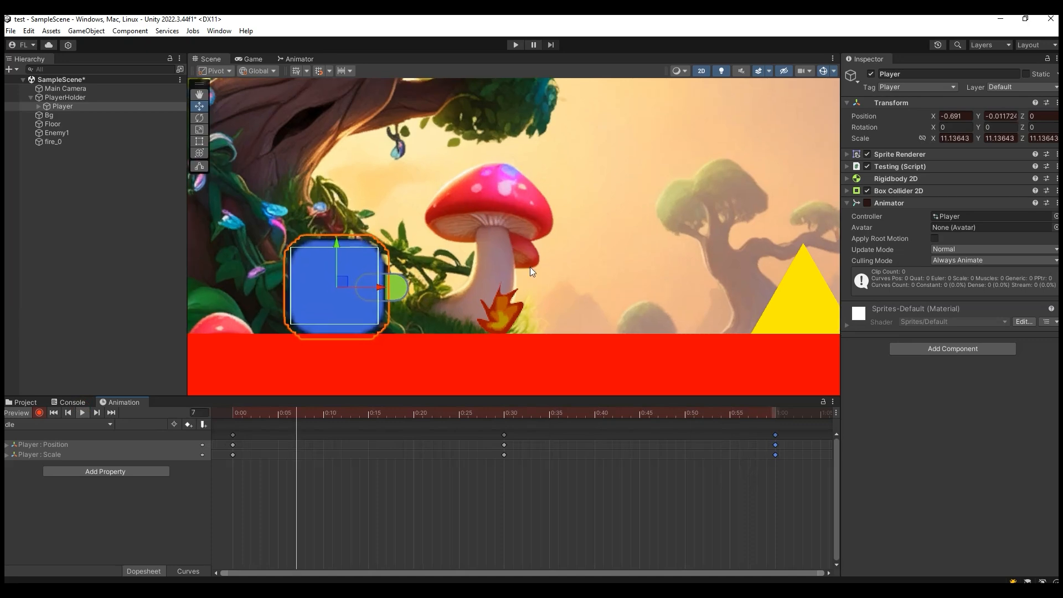
click(523, 274)
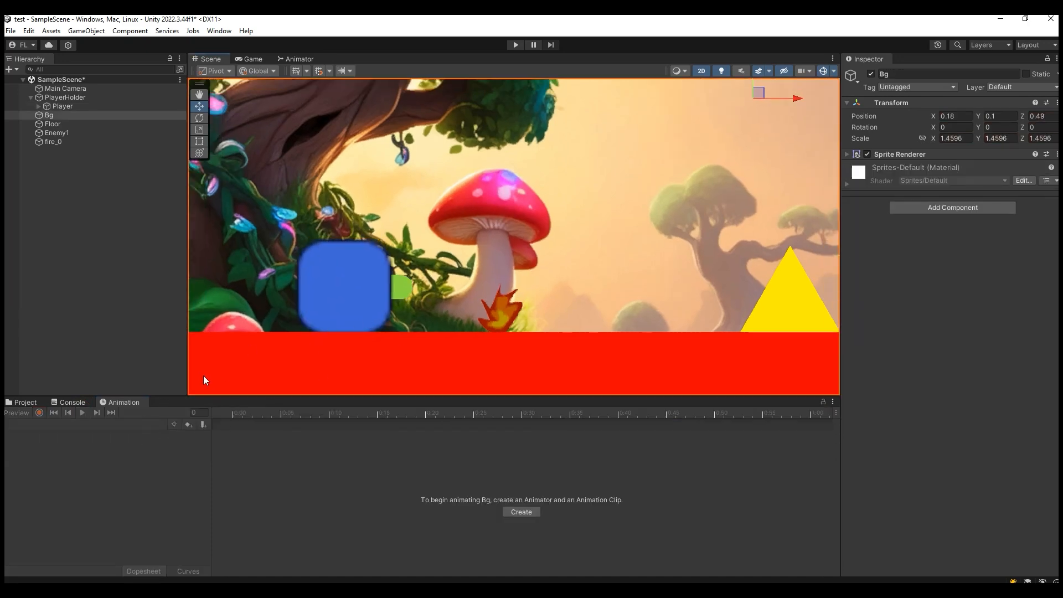
click(65, 98)
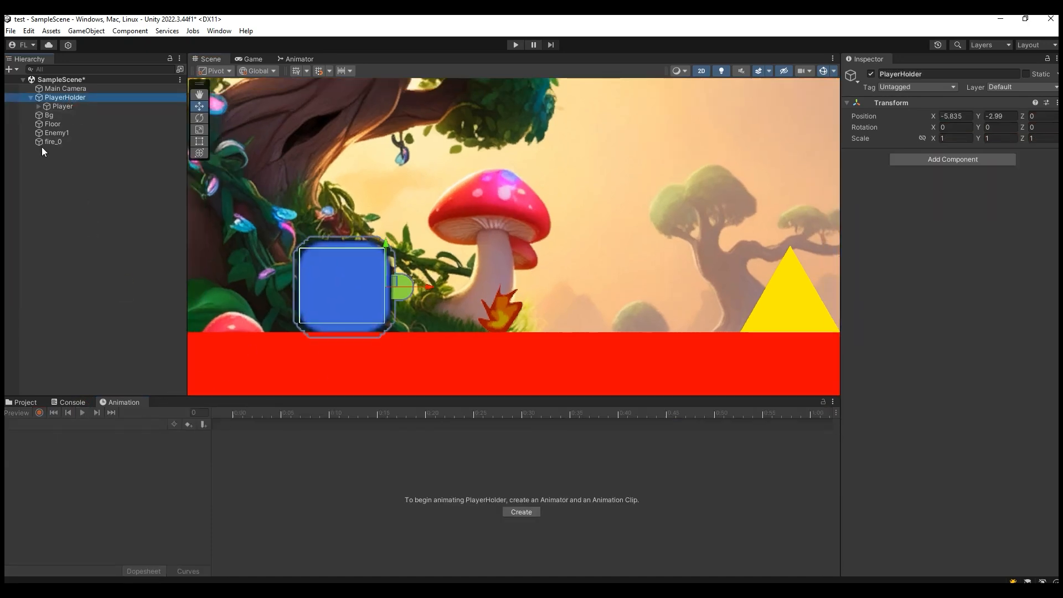
click(63, 106)
click(81, 413)
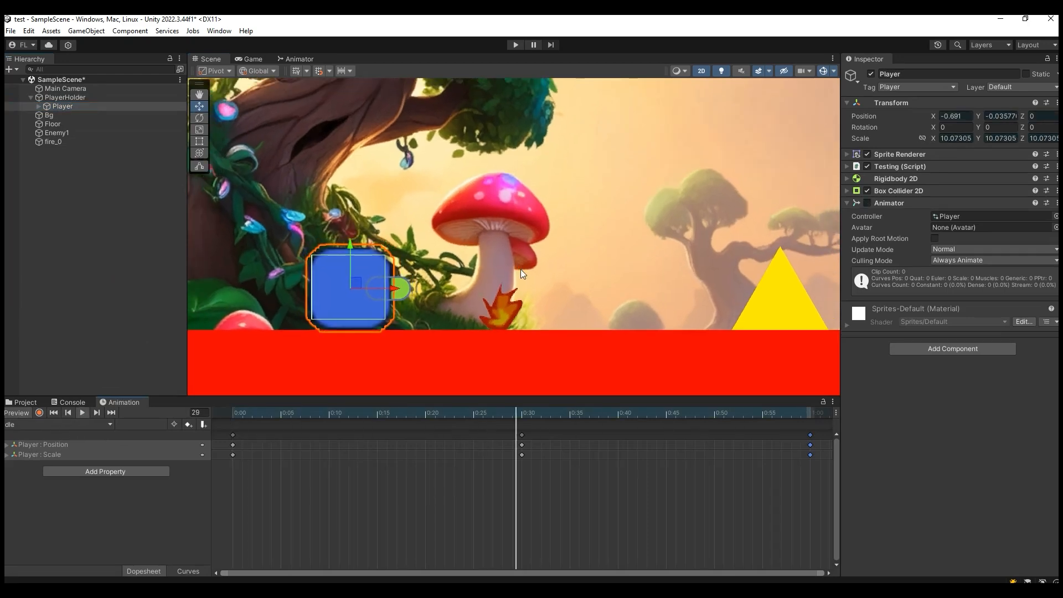
scroll(515, 277, up, 2)
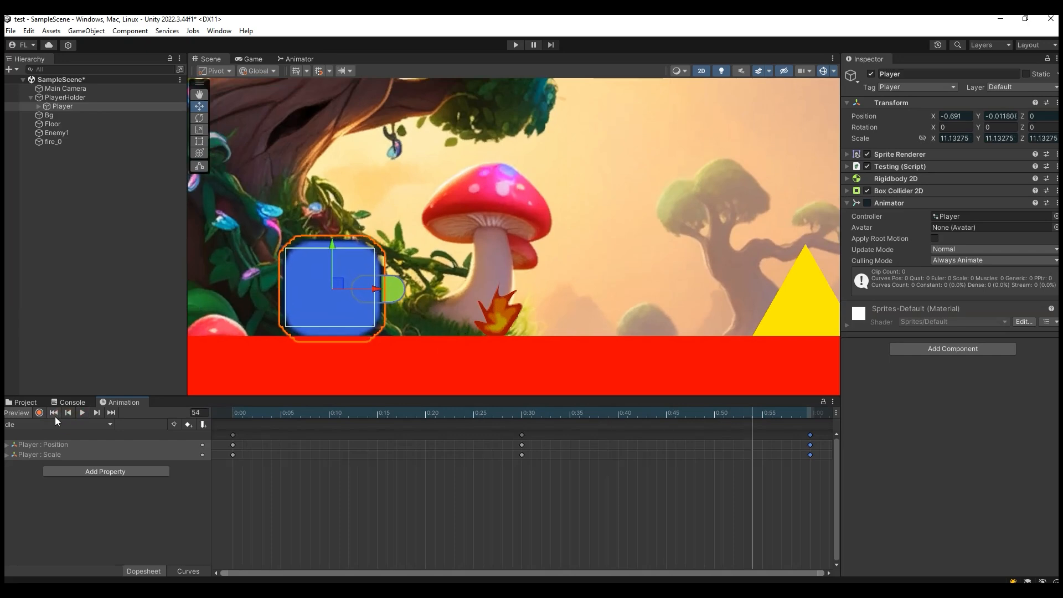
- Create a new animation clip for the Player and save it as hurt in the animation/player folder
click(99, 427)
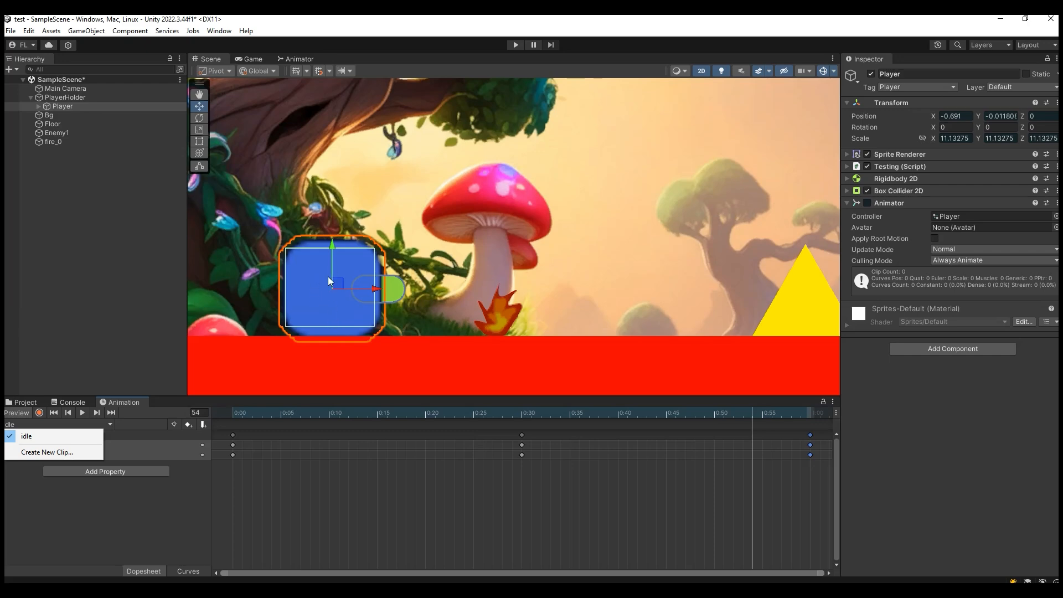
click(67, 453)
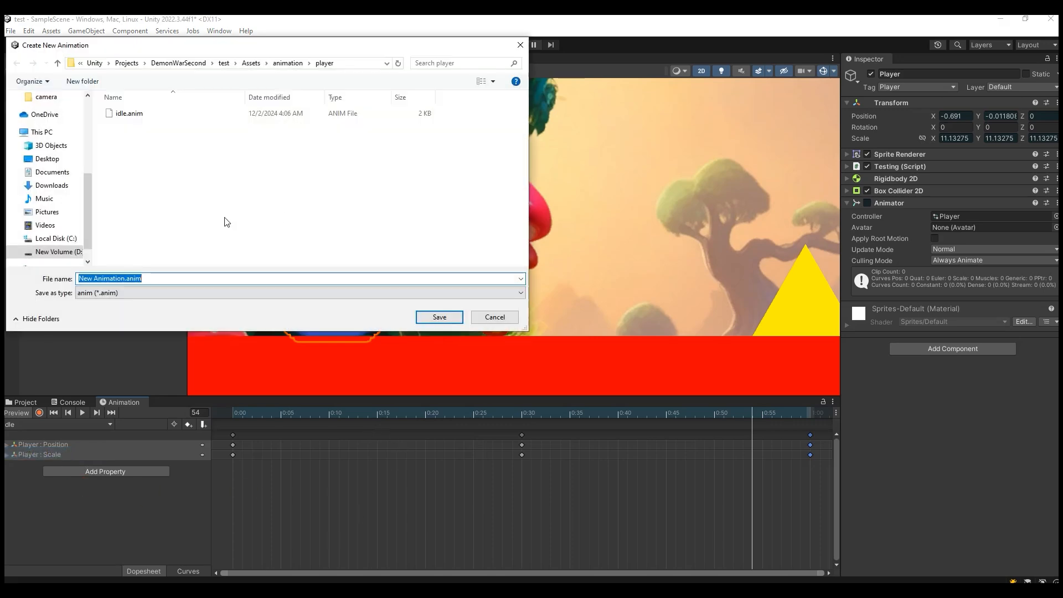
text(hurt)
click(439, 317)
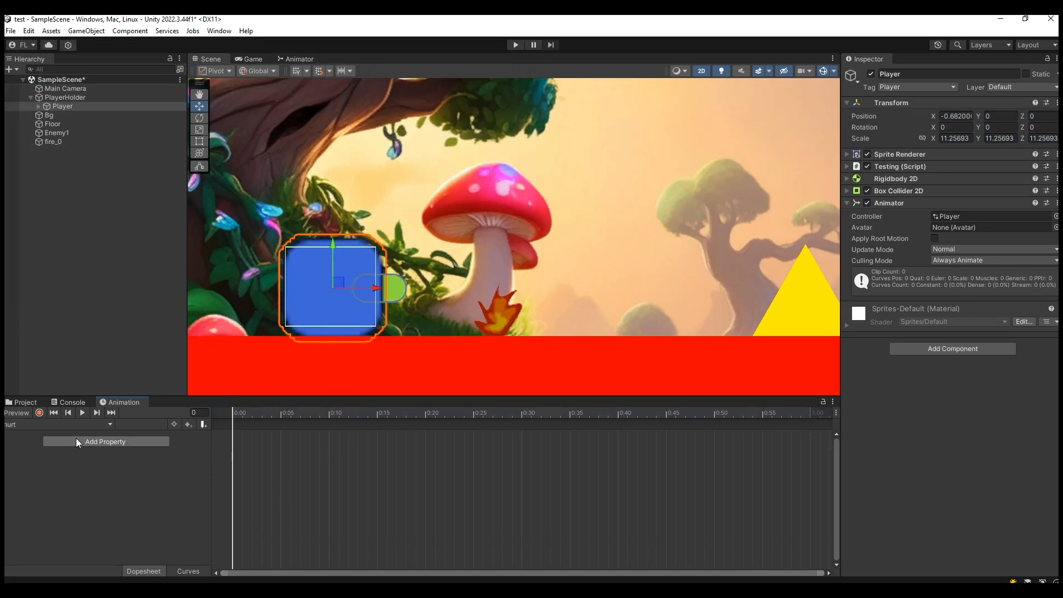
- Start recording the hurt clip and key the Player's Sprite Renderer color at frame 0 with a blue shade
click(38, 412)
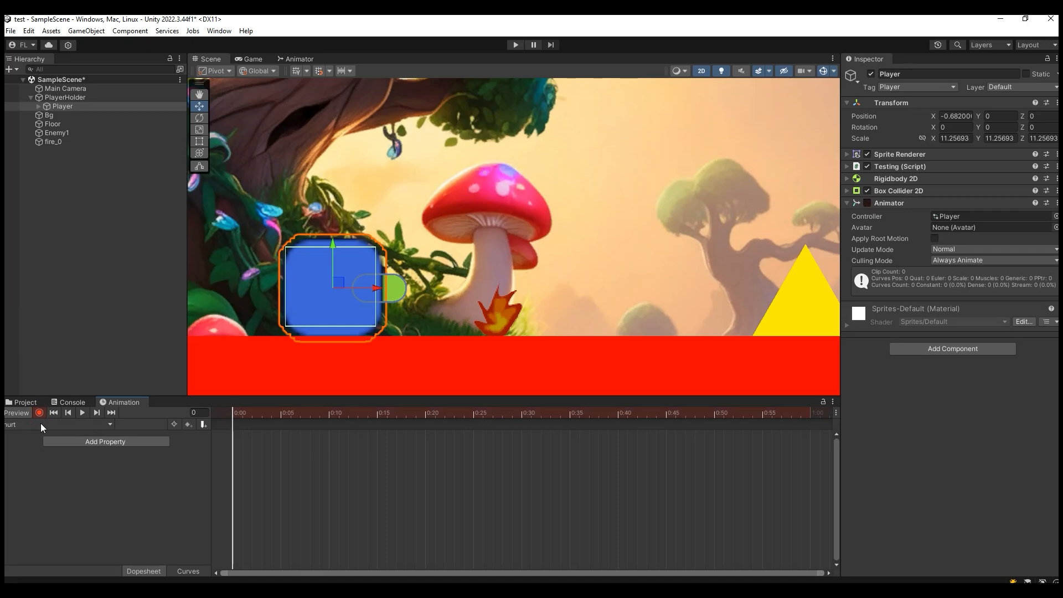
drag(891, 157, 183, 489)
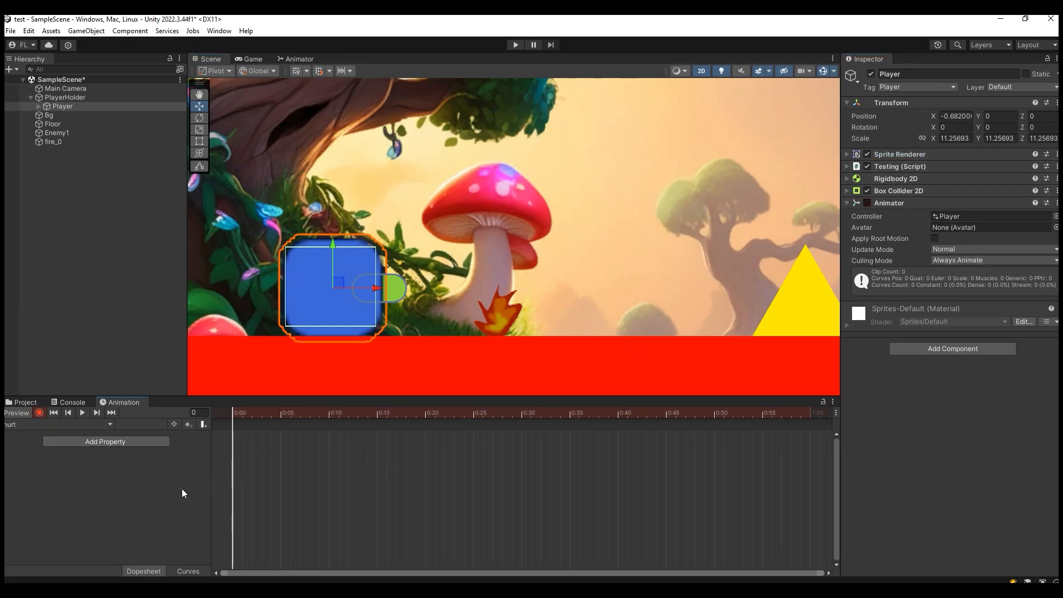
click(847, 155)
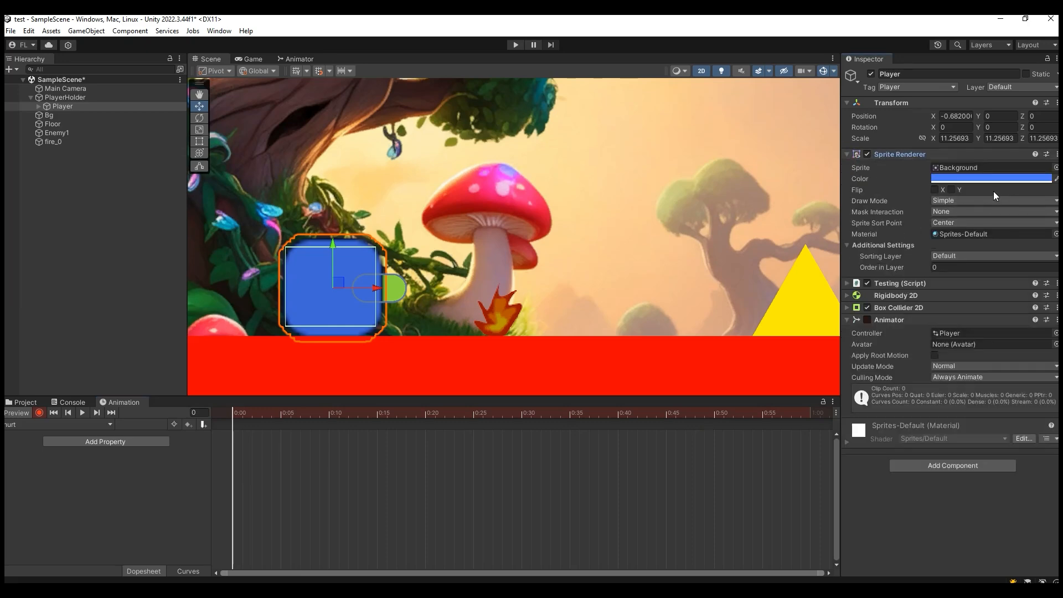
click(981, 179)
click(1012, 249)
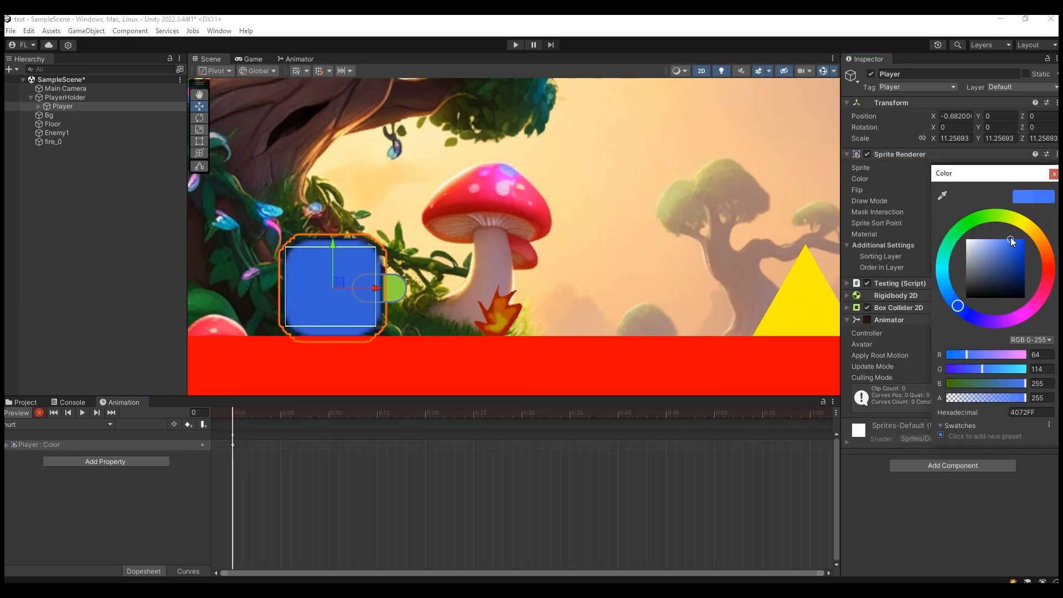
click(1054, 174)
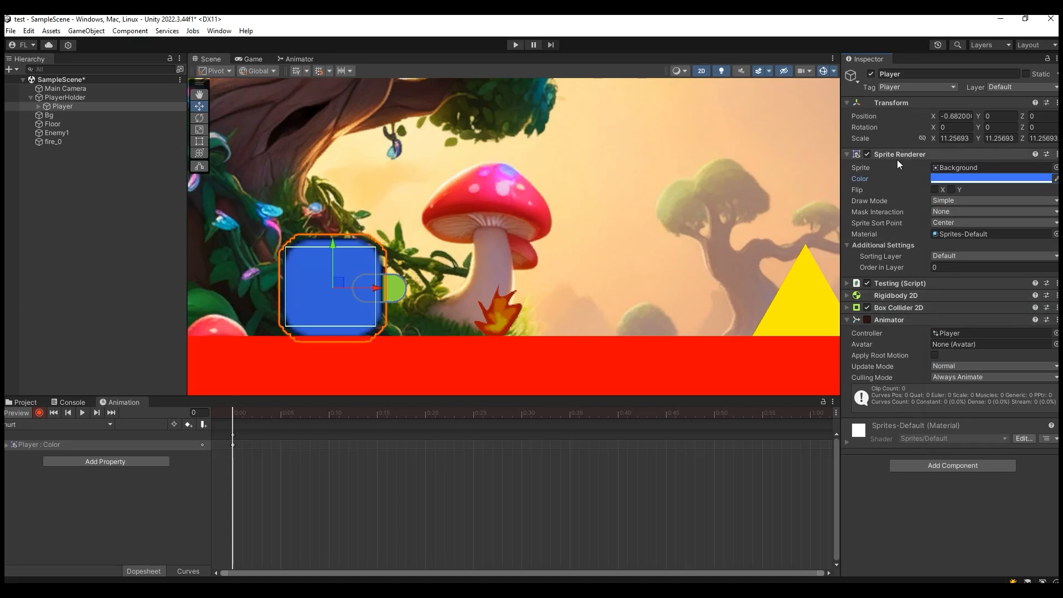
click(846, 308)
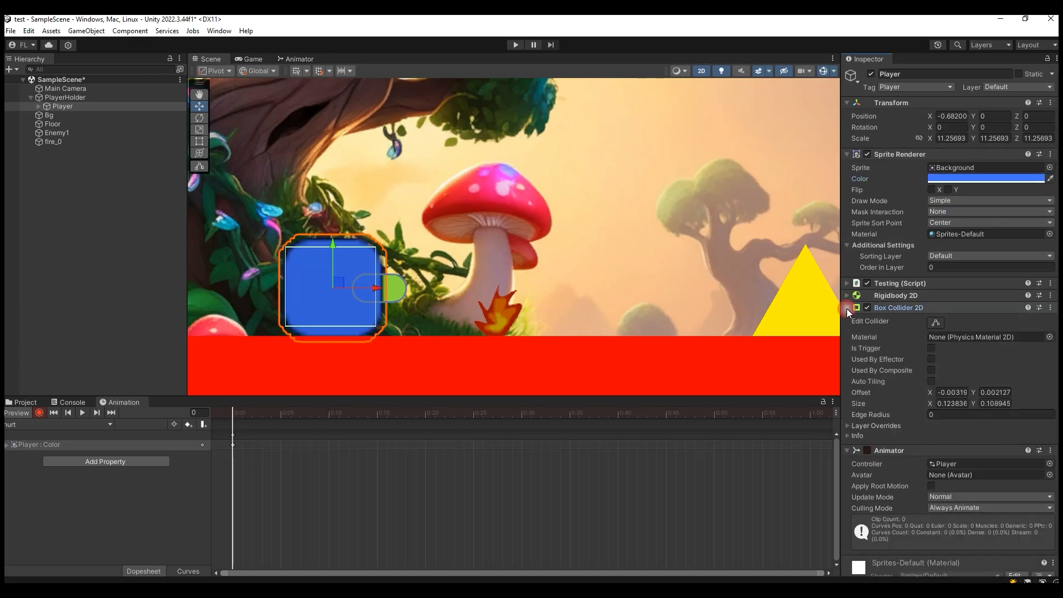
click(936, 324)
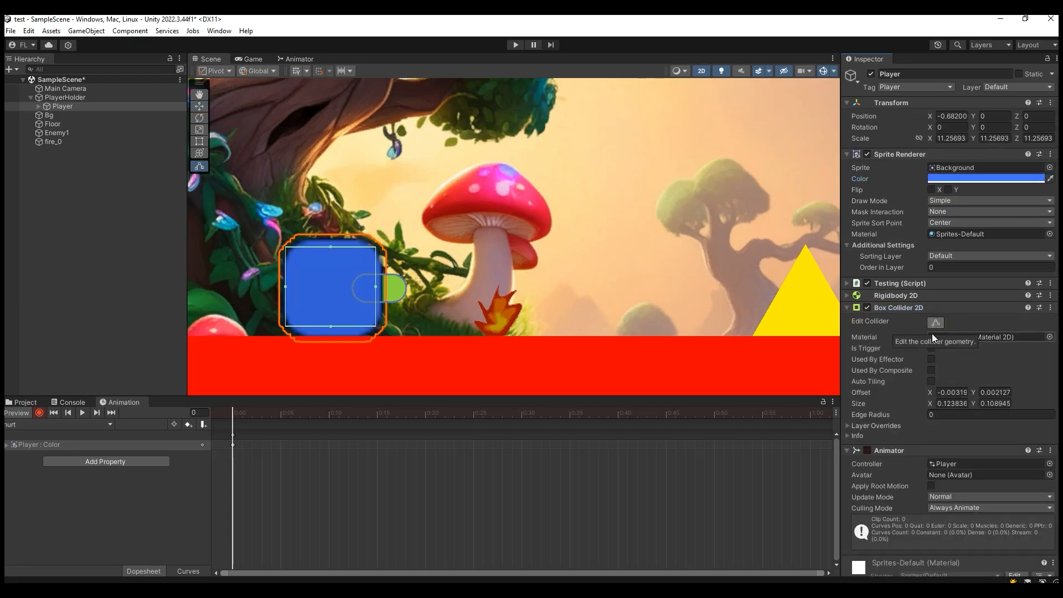
click(934, 326)
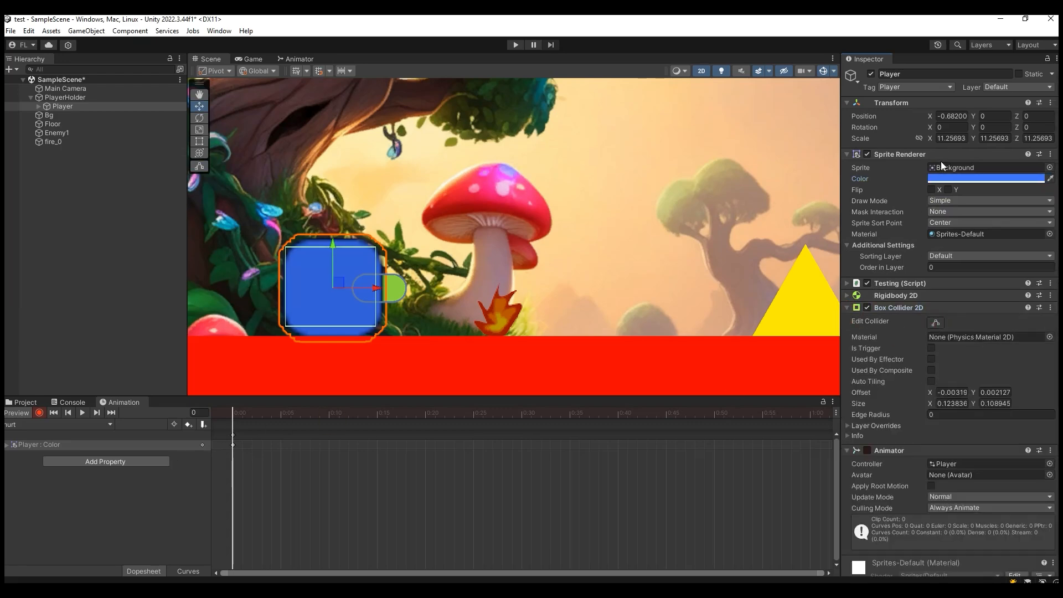
click(847, 307)
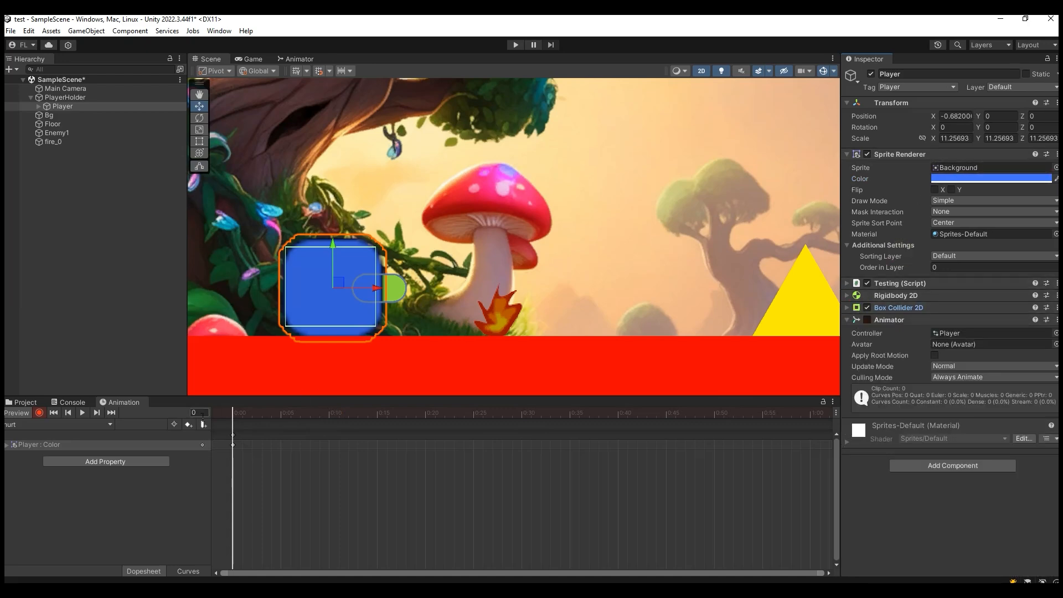
- Re-pick the blue shade for the Player's sprite color at frame 0 of the hurt clip
click(941, 180)
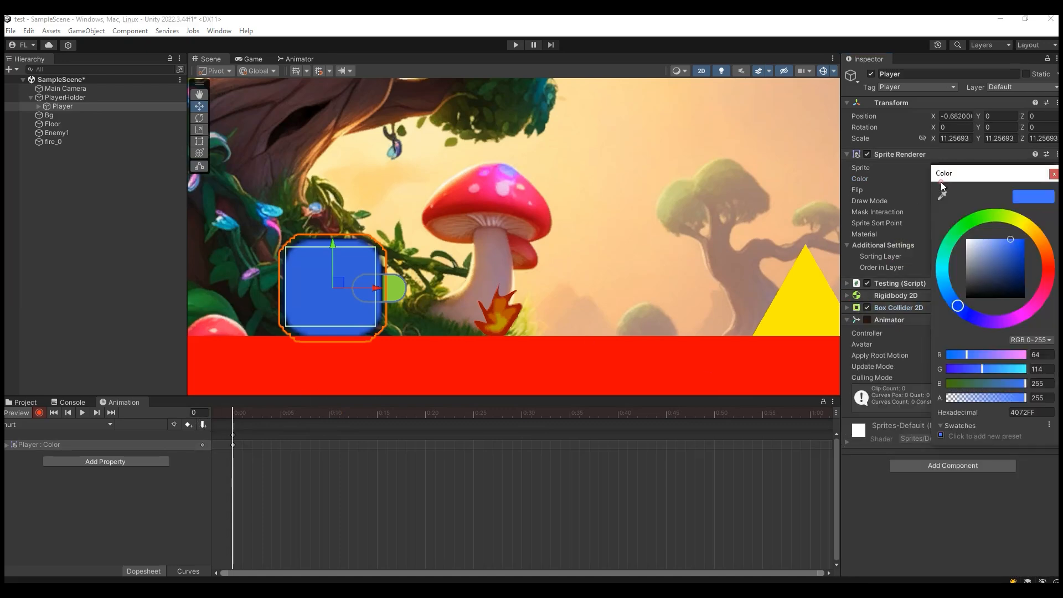
click(1010, 240)
click(1054, 175)
- Key the Player's Sprite Renderer color as a dark red at frame 30 of the hurt clip
drag(233, 417, 529, 440)
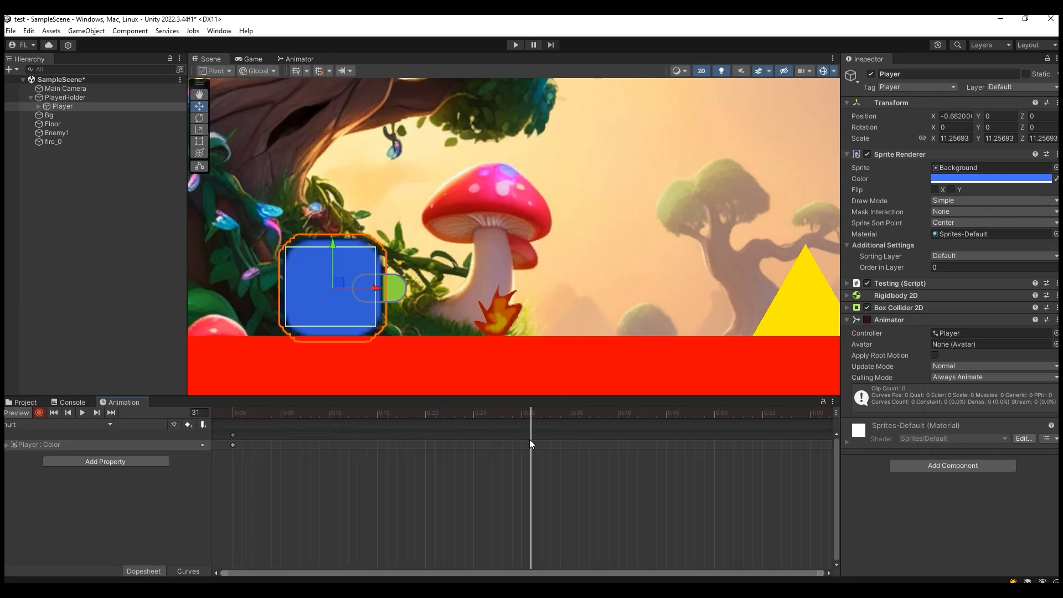
click(975, 177)
drag(991, 211, 989, 238)
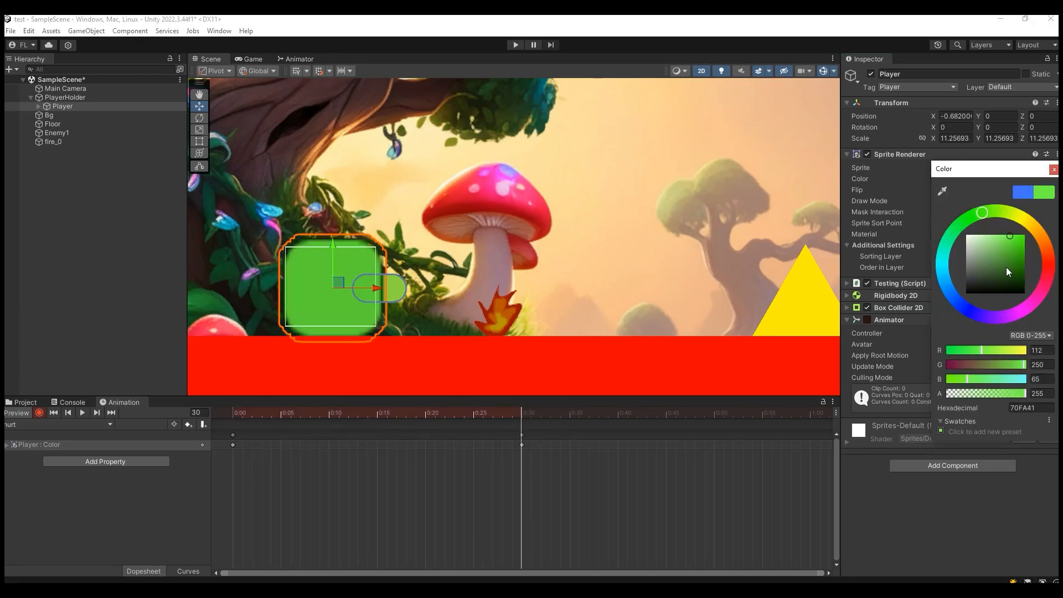
click(1052, 299)
mouse_move(1020, 283)
mouse_down()
mouse_move(1008, 260)
mouse_move(1017, 270)
mouse_up()
click(1048, 257)
click(1021, 259)
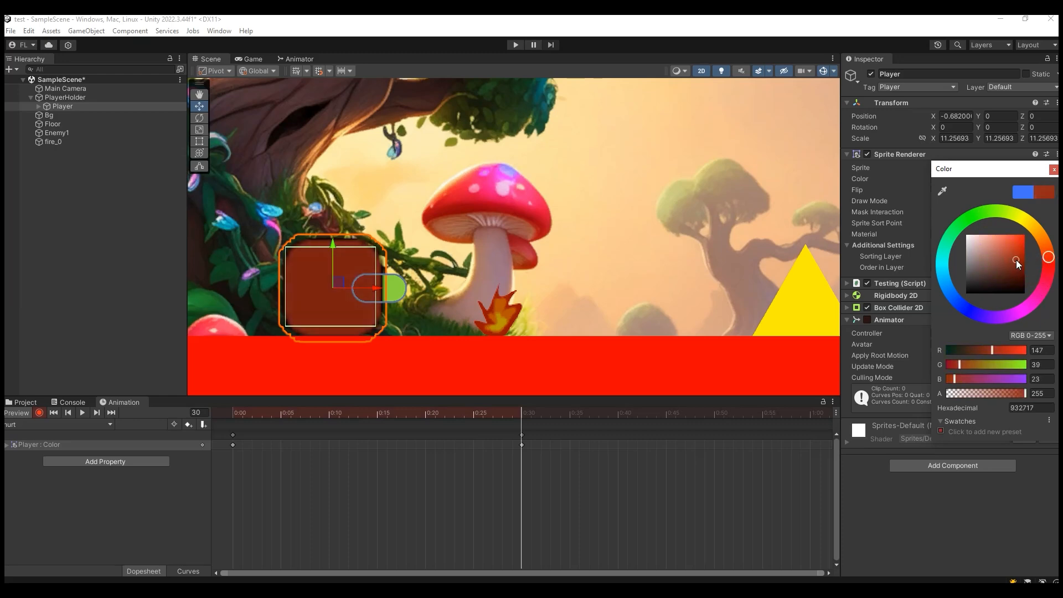
- Scrub and play back the hurt clip to review the Player's color change from blue to dark red
drag(529, 410, 473, 453)
click(83, 412)
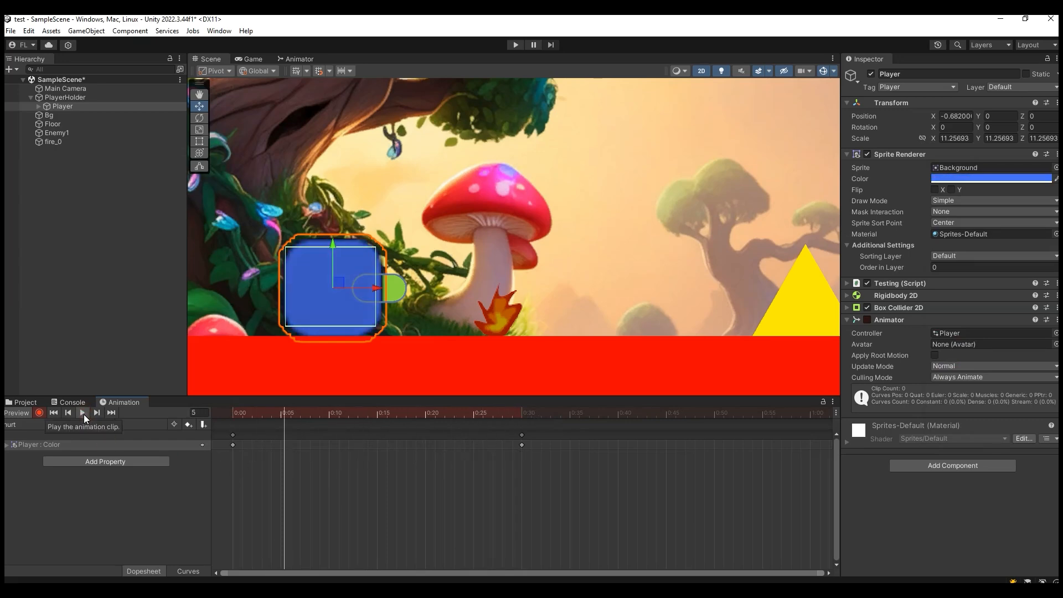
click(84, 414)
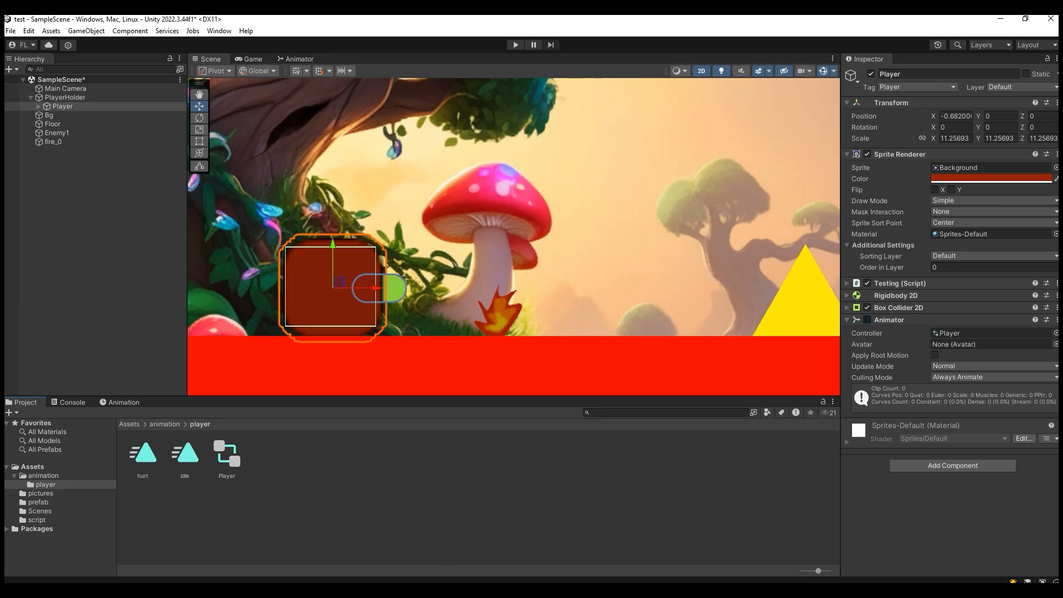
- Return to the hurt clip's timeline and scrub it from frame 30 back to the start
click(419, 590)
click(118, 402)
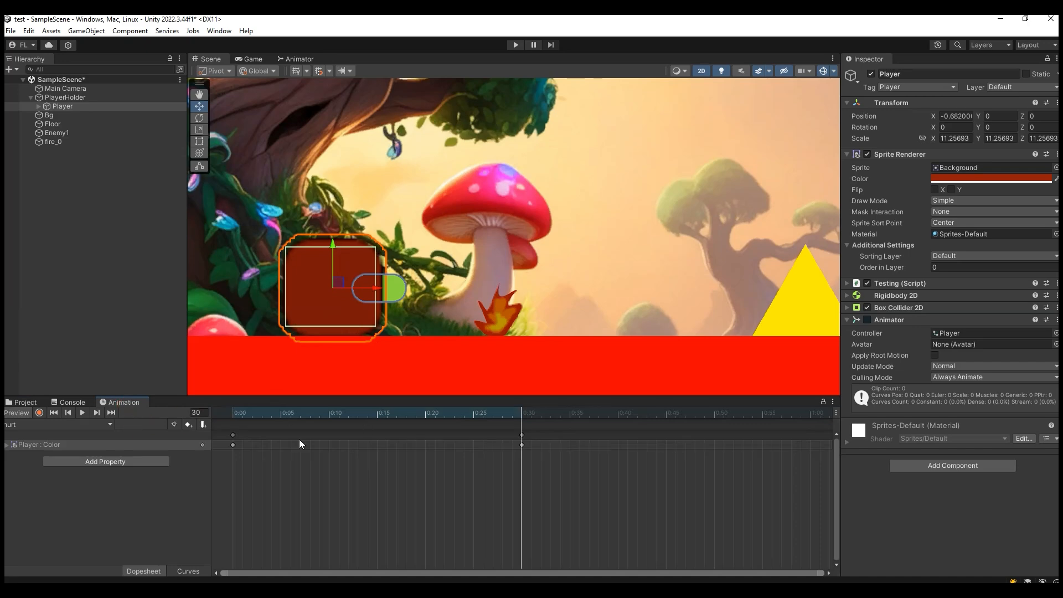
drag(520, 410, 231, 439)
- Switch to the Player's idle clip and scrub through its timeline to examine the position and scale motion
click(49, 425)
click(50, 448)
drag(332, 410, 358, 437)
drag(285, 480, 232, 485)
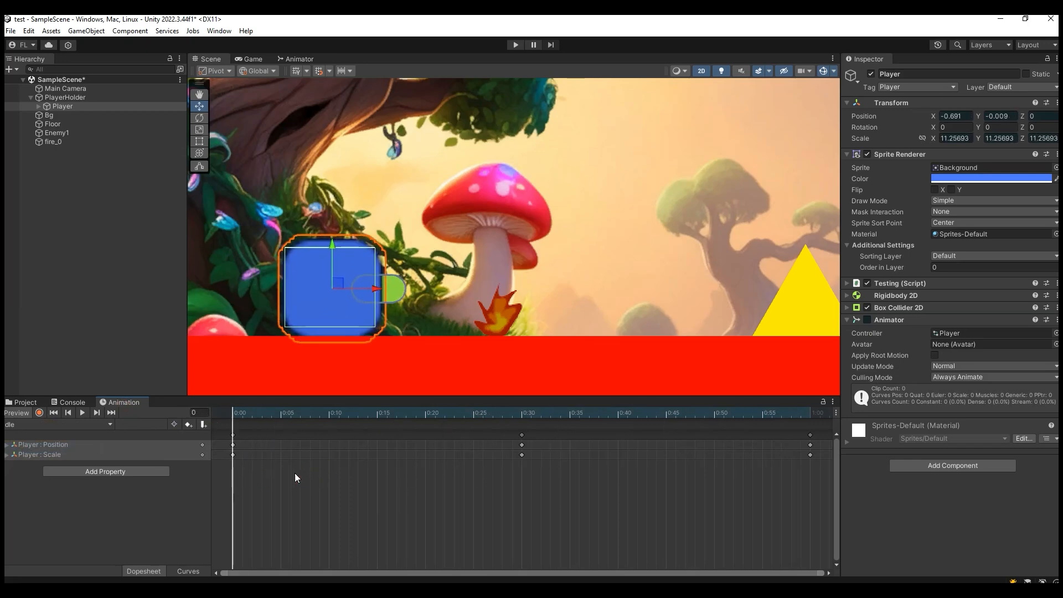
drag(231, 410, 489, 450)
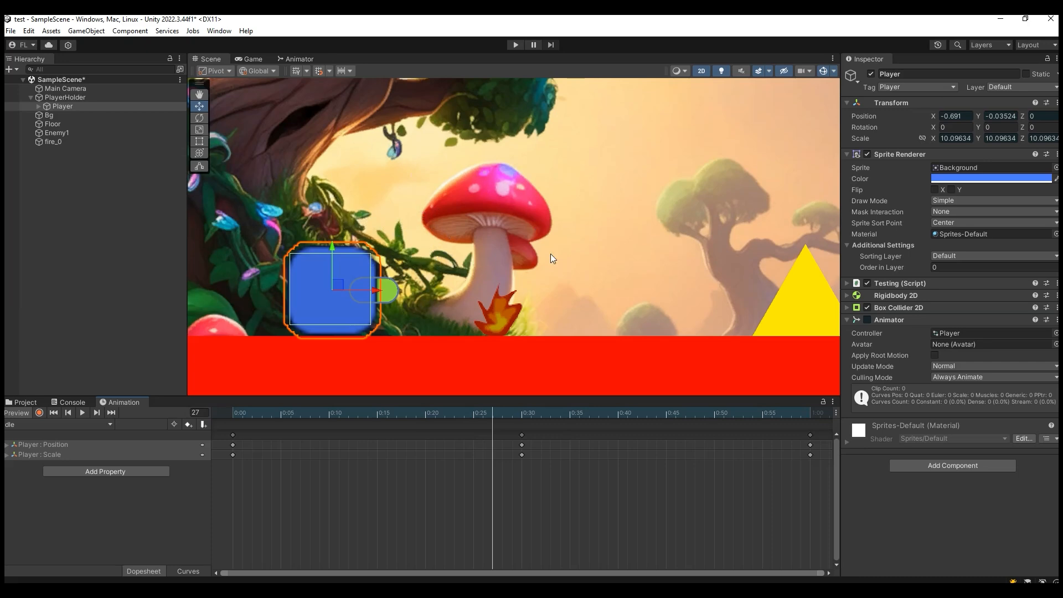
drag(496, 413, 436, 421)
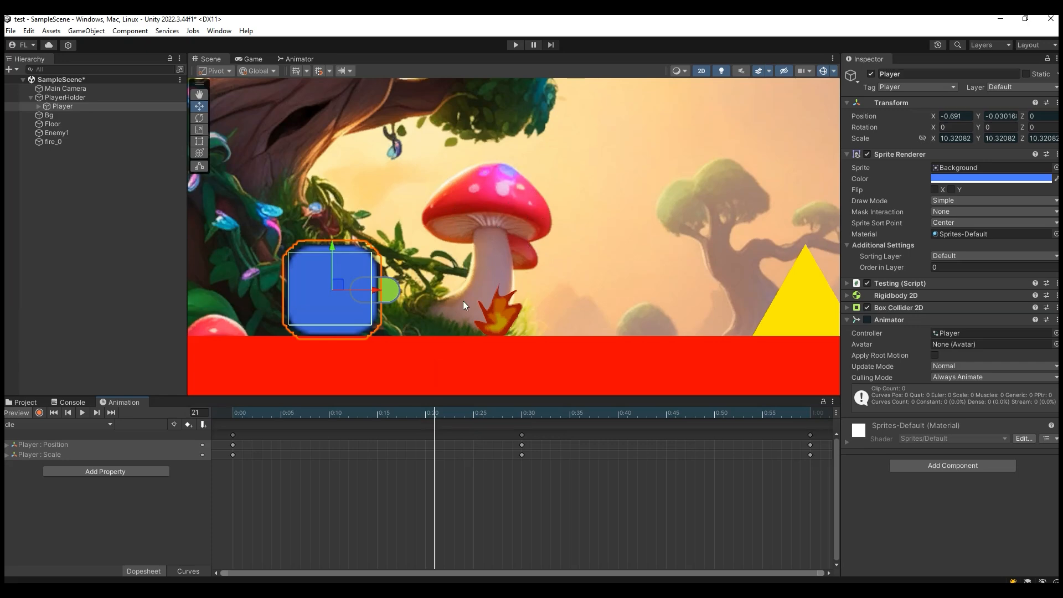
drag(433, 408, 376, 430)
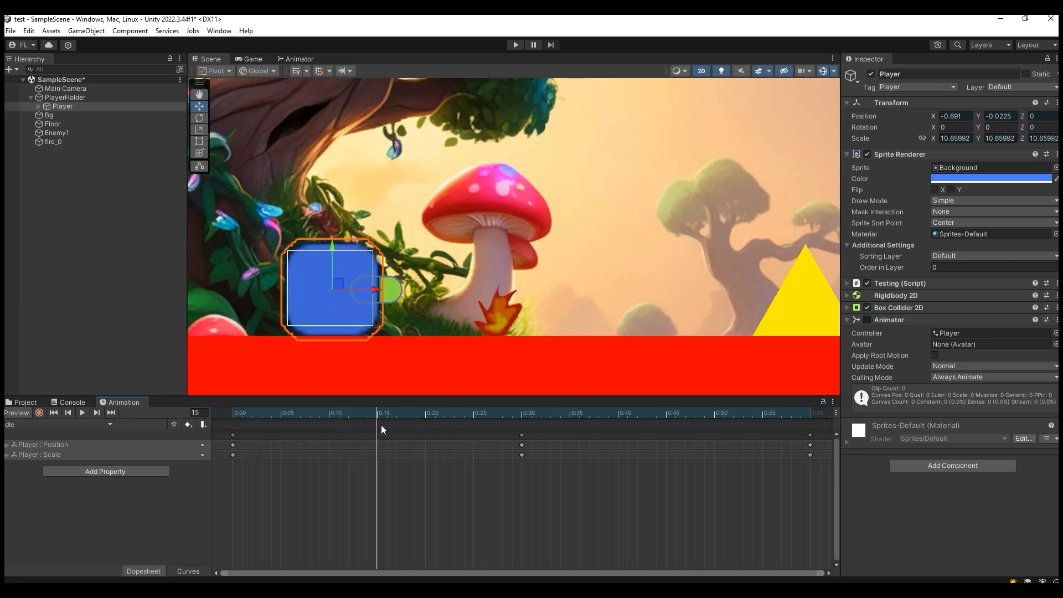